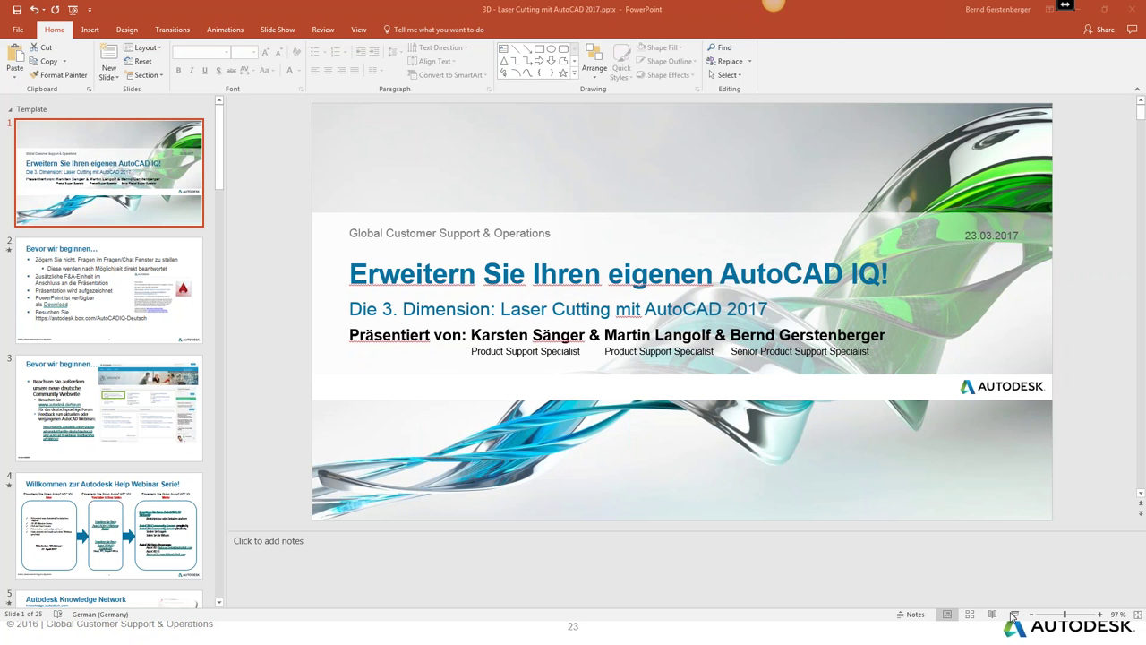
# Resume the Laser Cutting deck as a full-screen slide show and go back to the title slide.
pyautogui.click(1016, 616)
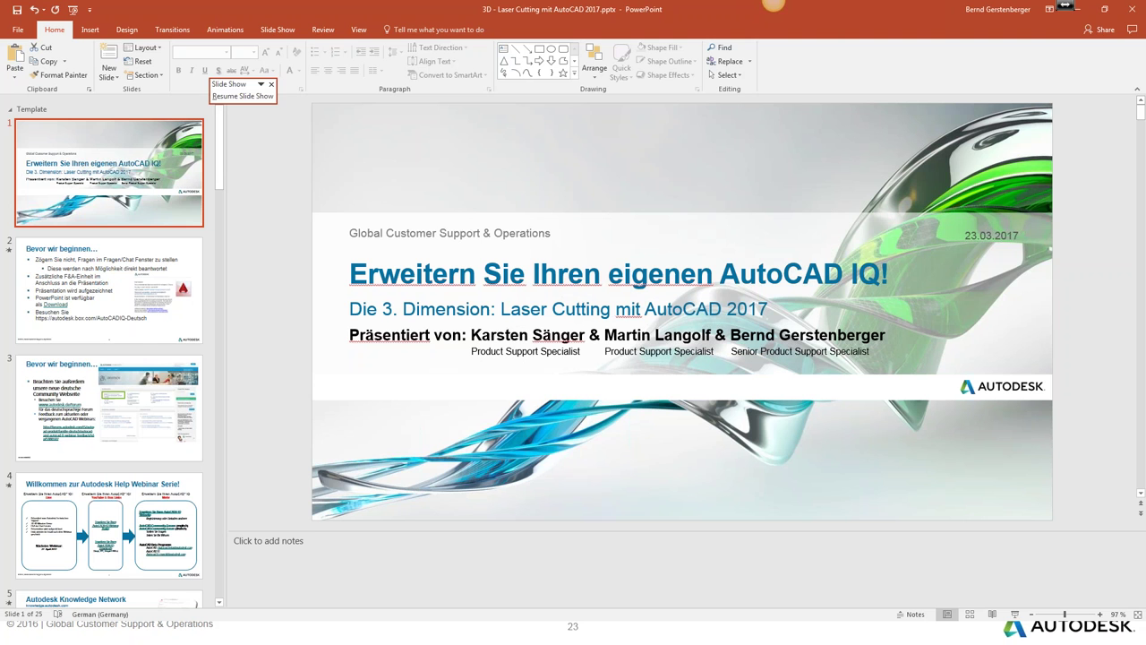
pyautogui.click(1016, 617)
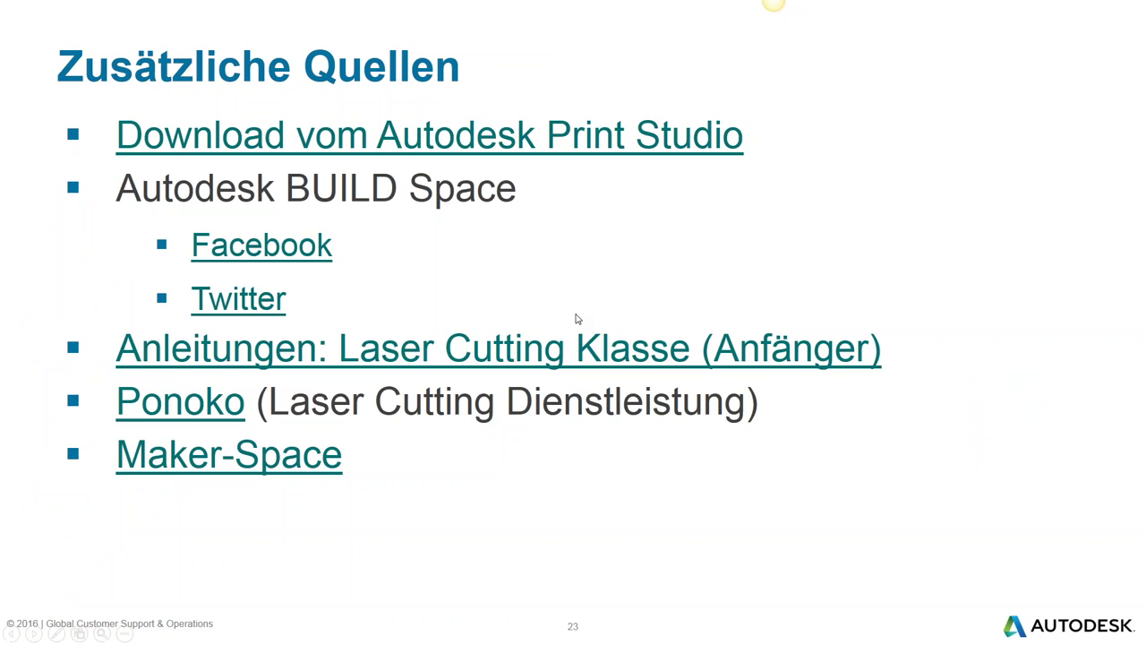
pyautogui.press('1')
pyautogui.press('3')
pyautogui.press('Return')
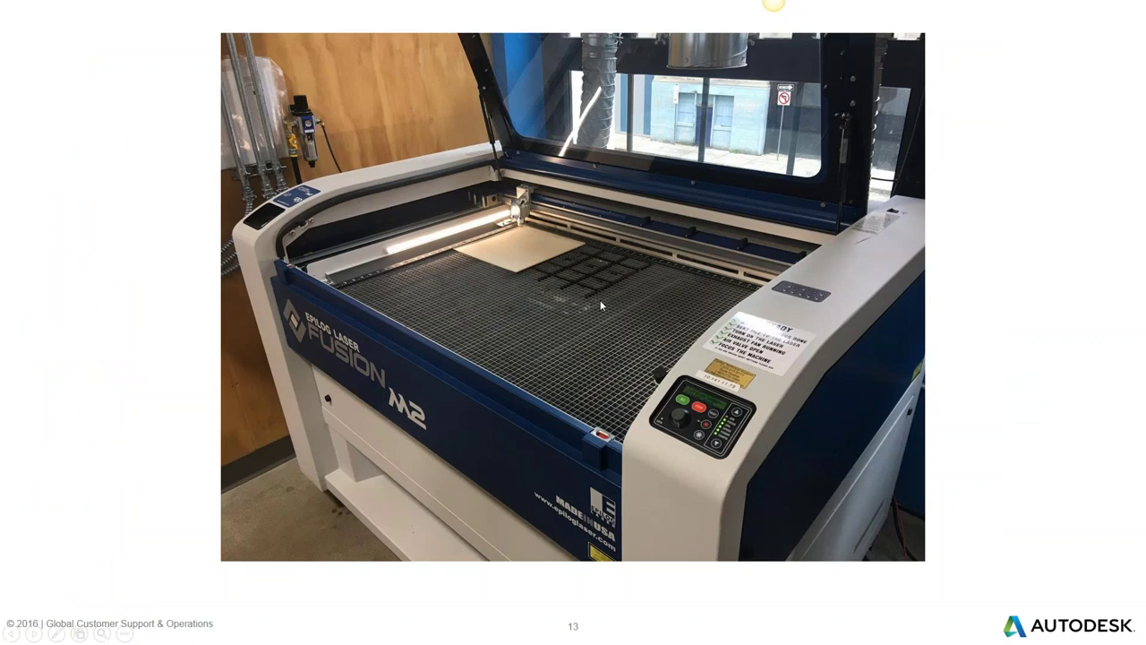
pyautogui.scroll(3, 601, 307)
pyautogui.scroll(3, 601, 306)
pyautogui.scroll(3, 601, 307)
pyautogui.scroll(2, 601, 306)
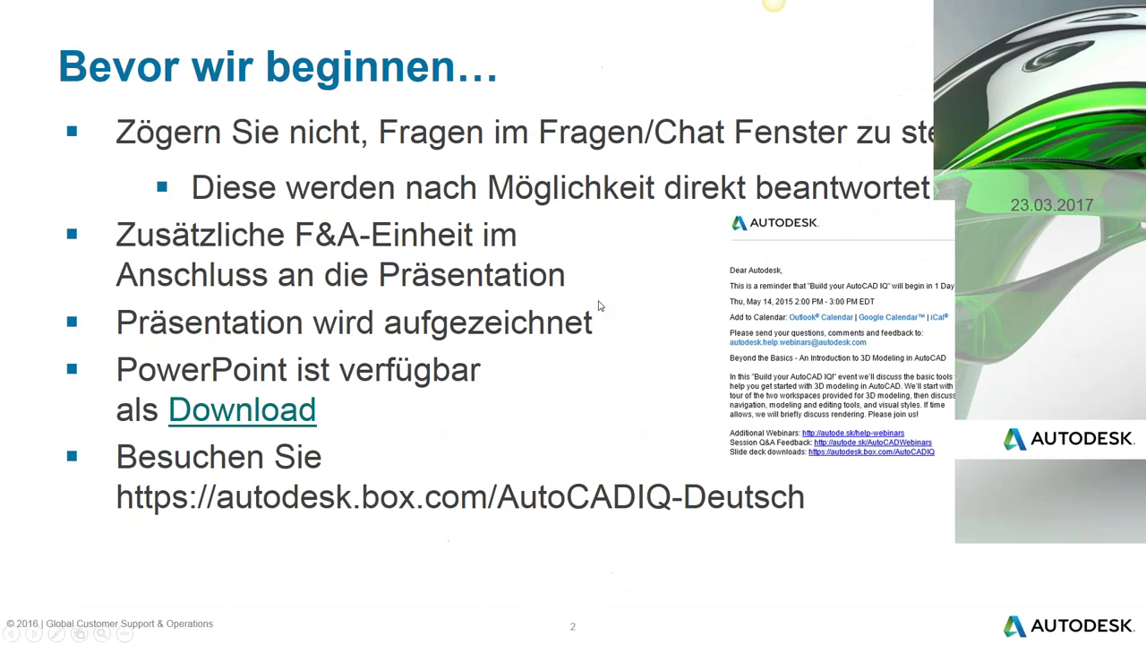
pyautogui.scroll(1, 601, 307)
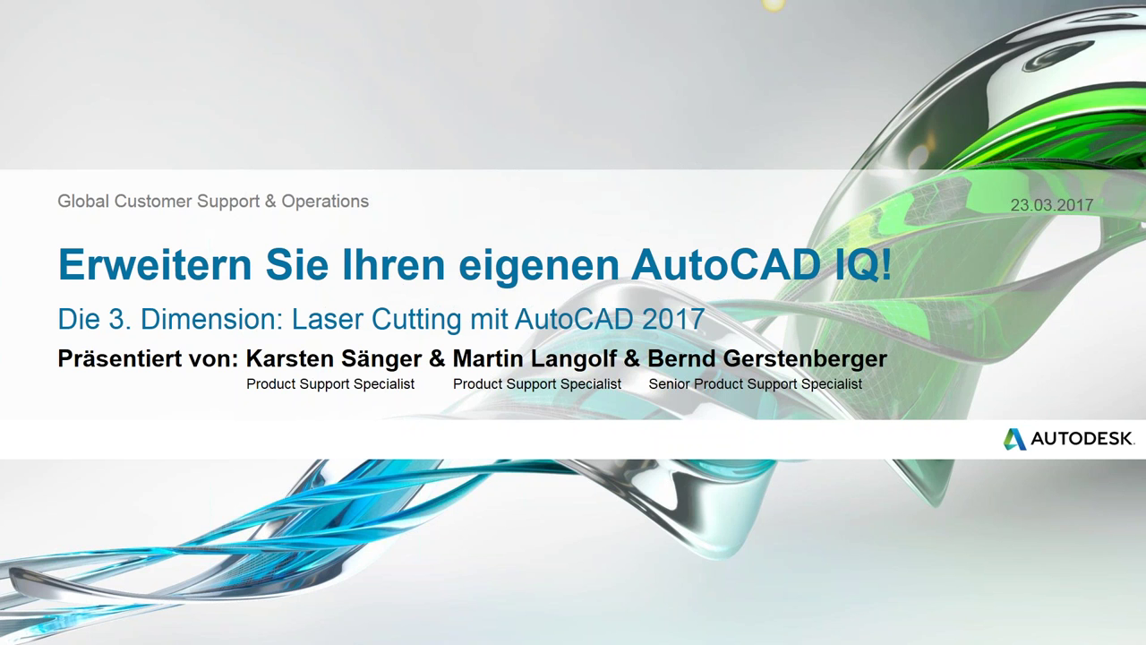
# Advance the slide show to slide 2, 'Bevor wir beginnen…'.
pyautogui.press('Right')
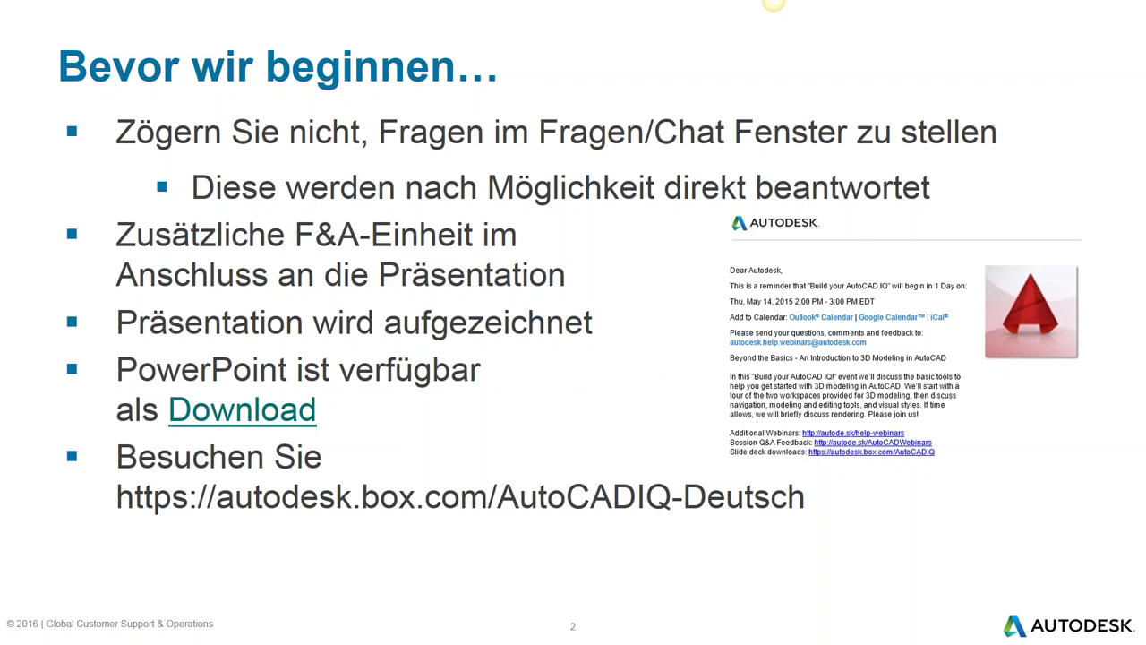
# Advance to the slide about the German Community website and forum.
pyautogui.press('Right')
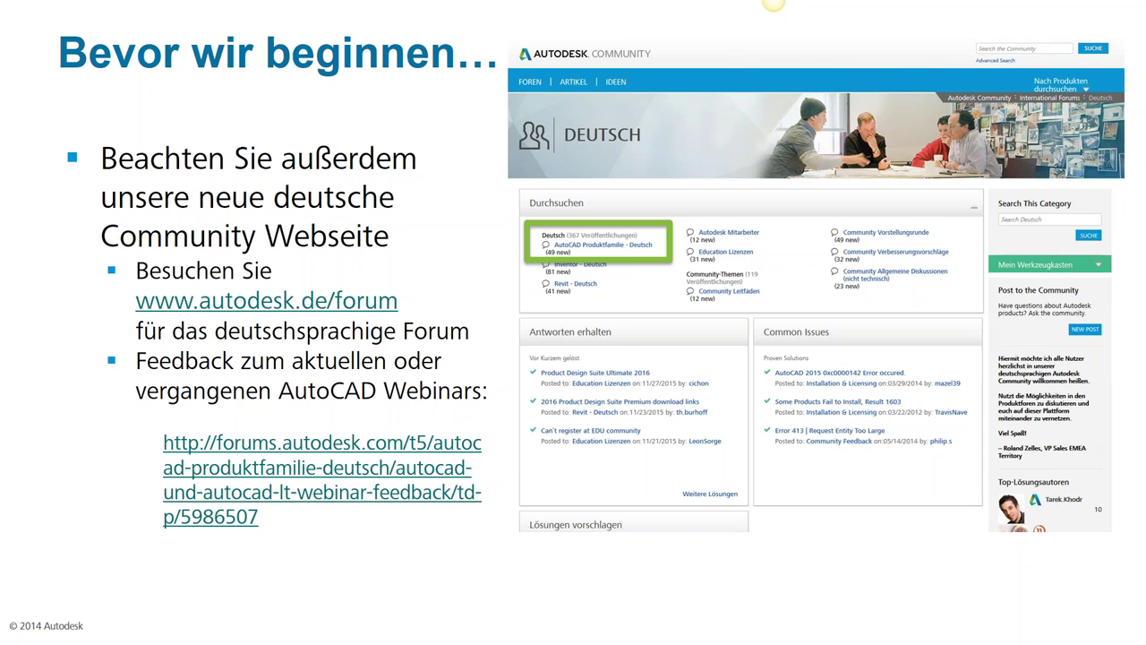
# Advance to slide 4, 'Willkommen zur Autodesk Help Webinar Serie!'.
pyautogui.press('Right')
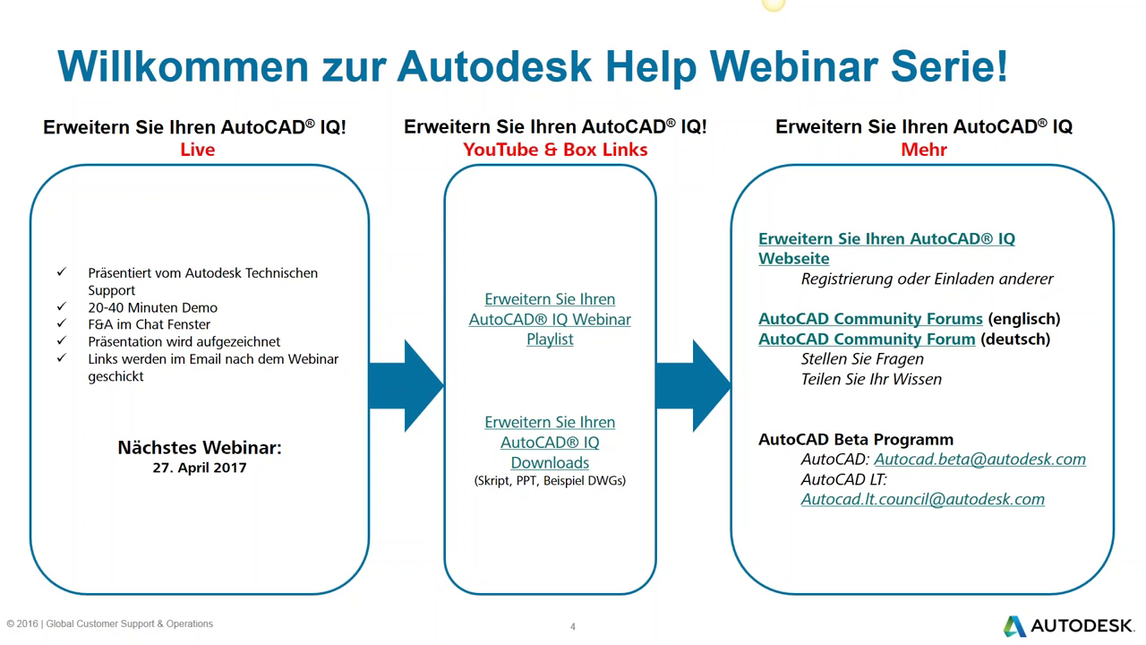
# Advance past the Autodesk Knowledge Network slide to the laser-cut chess set photo slide.
pyautogui.press('Right')
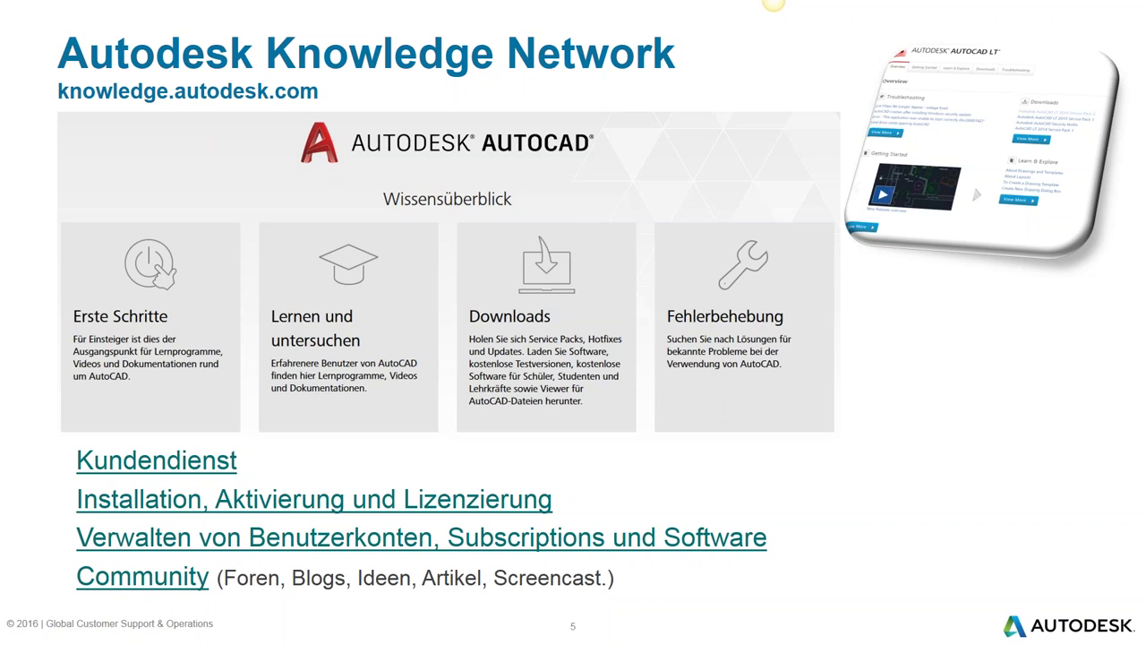
pyautogui.press('Right')
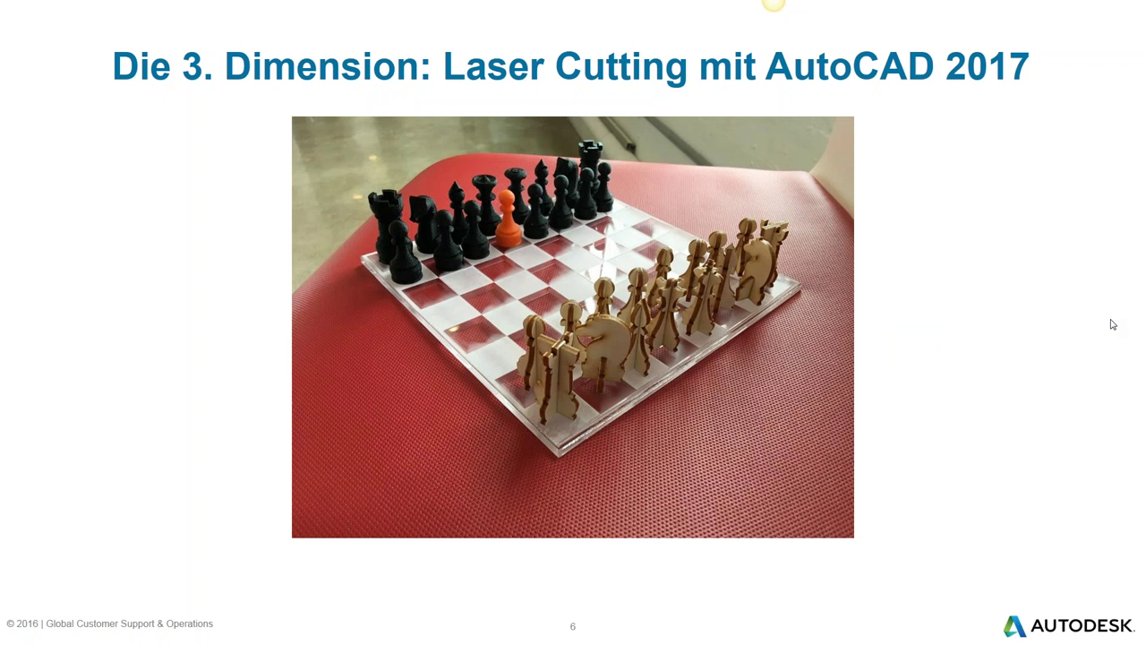
# Leave the full-screen slide show via its shortcut menu and move past the chess set slide.
pyautogui.rightClick(1039, 343)
pyautogui.click(1039, 349)
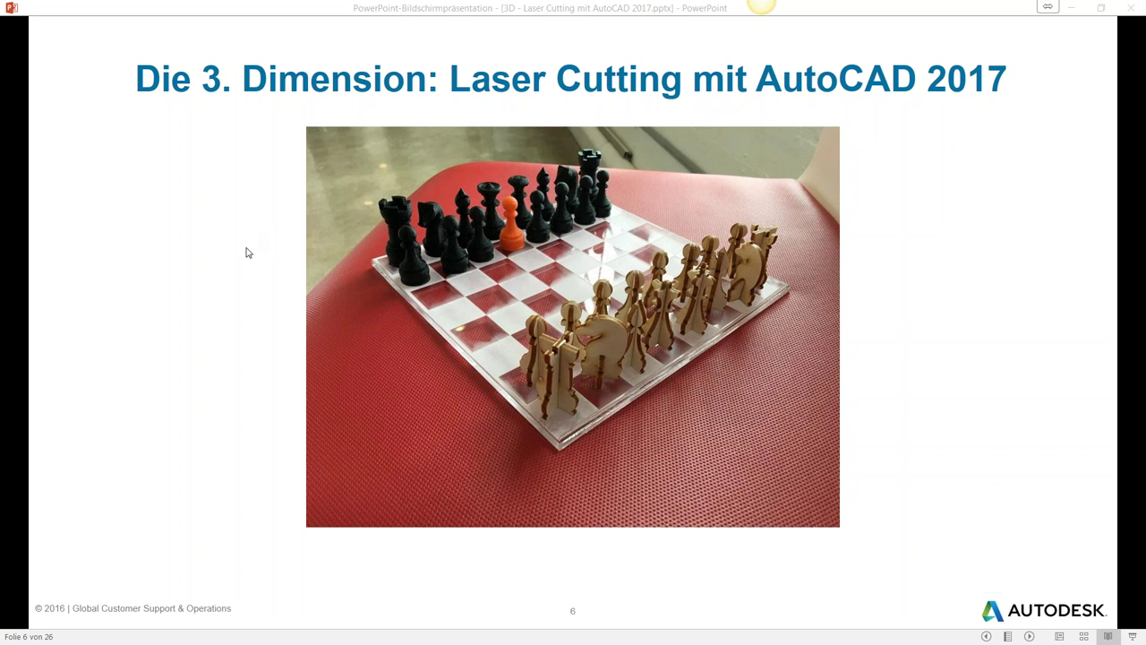
pyautogui.click(248, 253)
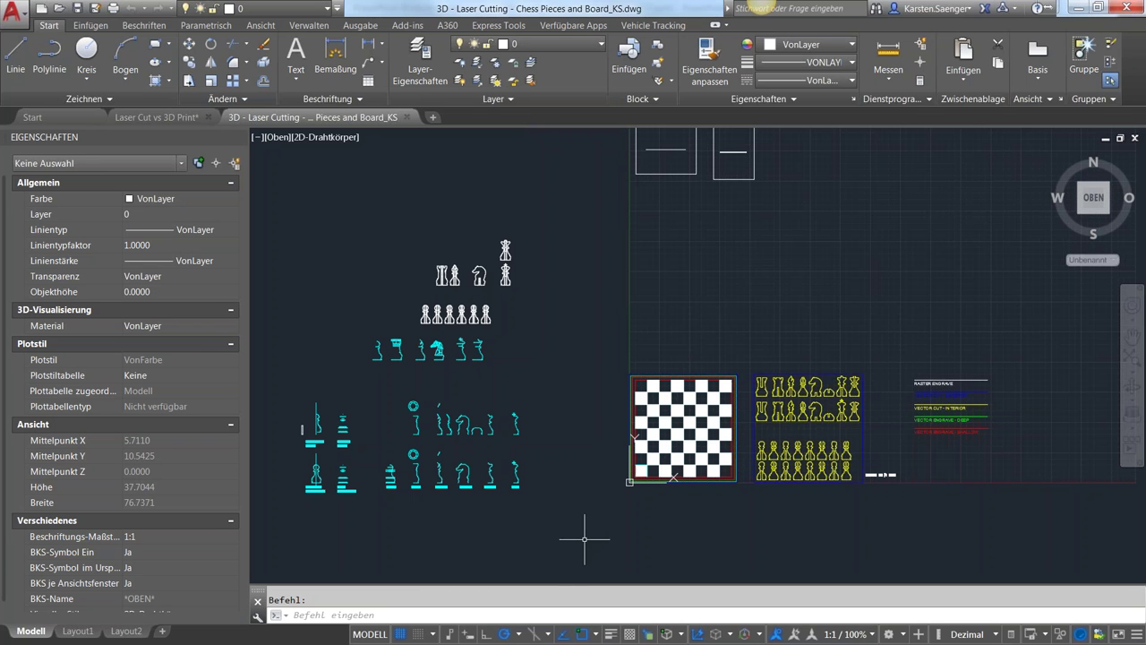
# Zoom out and pan until the whole chessboard, piece outlines and legend are in view.
pyautogui.scroll(-2, 640, 526)
pyautogui.moveTo(637, 527); pyautogui.dragTo(583, 498, button='middle')
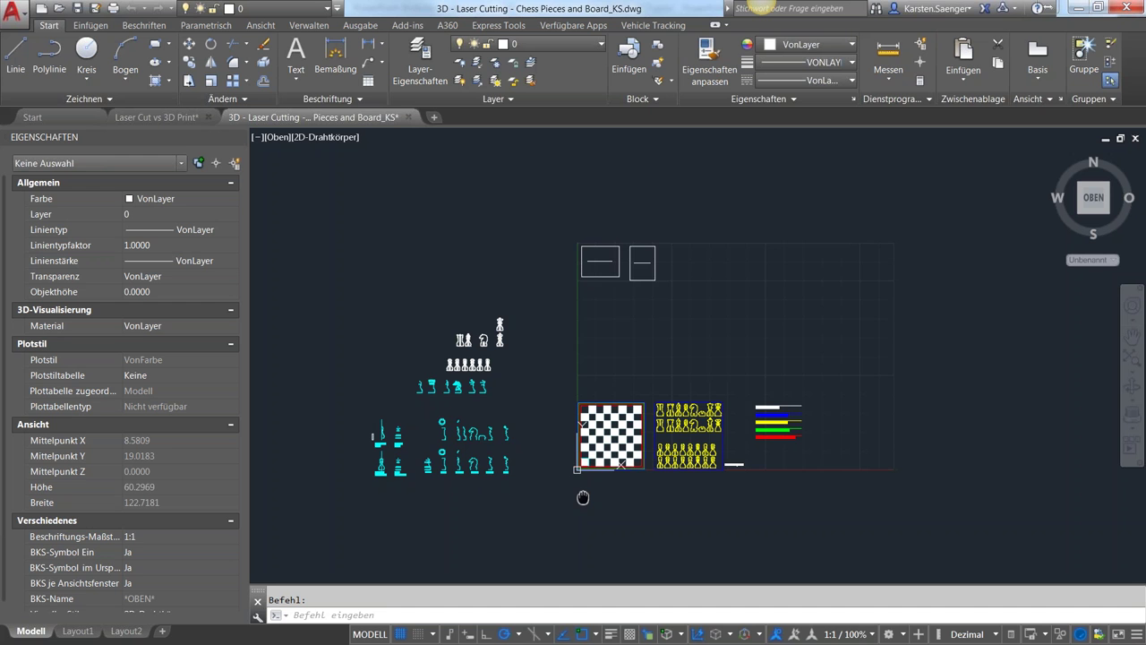
pyautogui.moveTo(583, 498)
pyautogui.mouseDown(button='middle')
pyautogui.moveTo(574, 512)
pyautogui.moveTo(585, 491)
pyautogui.mouseUp(button='middle')
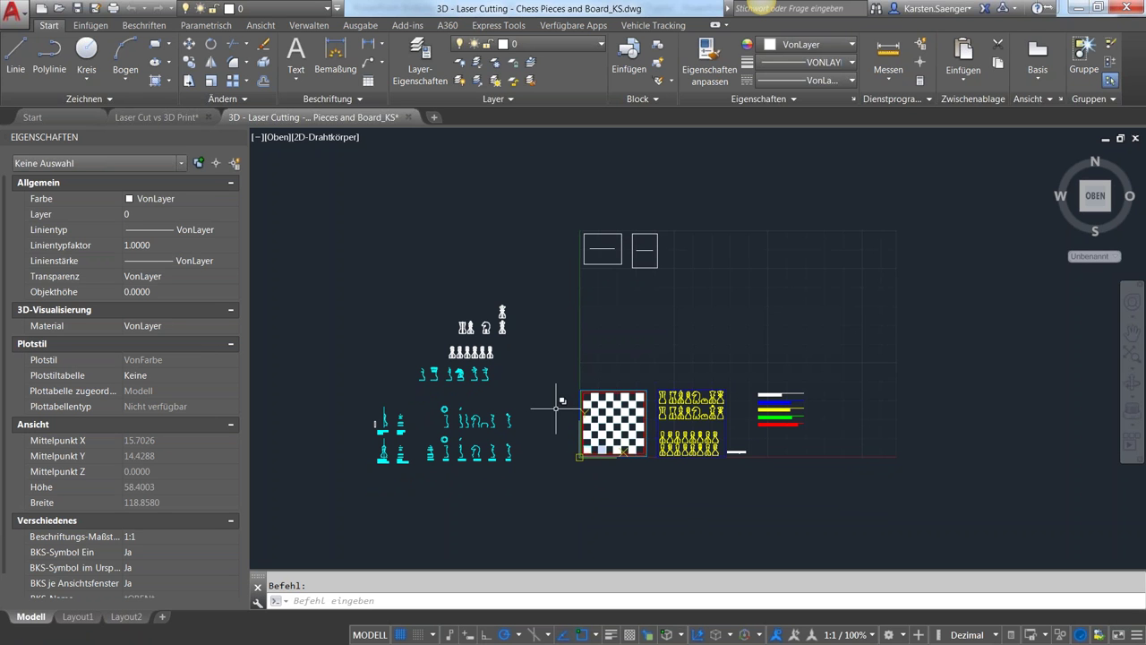
# Look around the cutting layout, then switch to the 'Laser Cut vs 3D Print.dwg' drawing.
pyautogui.scroll(2, 480, 342)
pyautogui.scroll(3, 474, 358)
pyautogui.scroll(-3, 468, 394)
pyautogui.scroll(1, 463, 411)
pyautogui.moveTo(546, 411); pyautogui.dragTo(598, 402, button='middle')
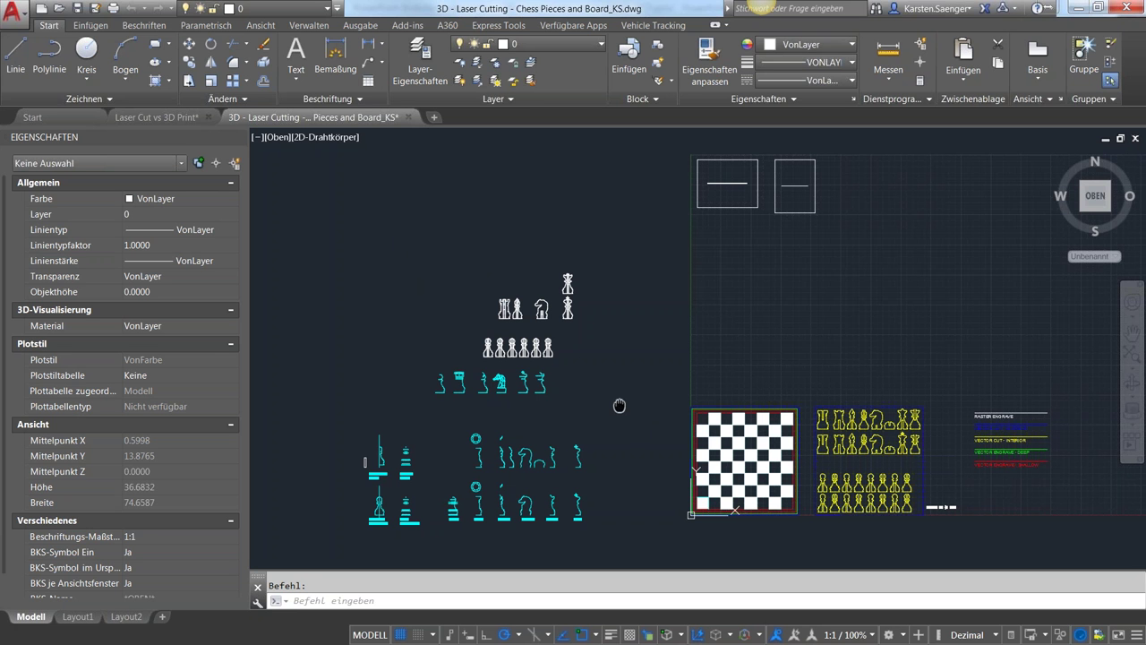
pyautogui.moveTo(619, 406); pyautogui.dragTo(563, 404, button='middle')
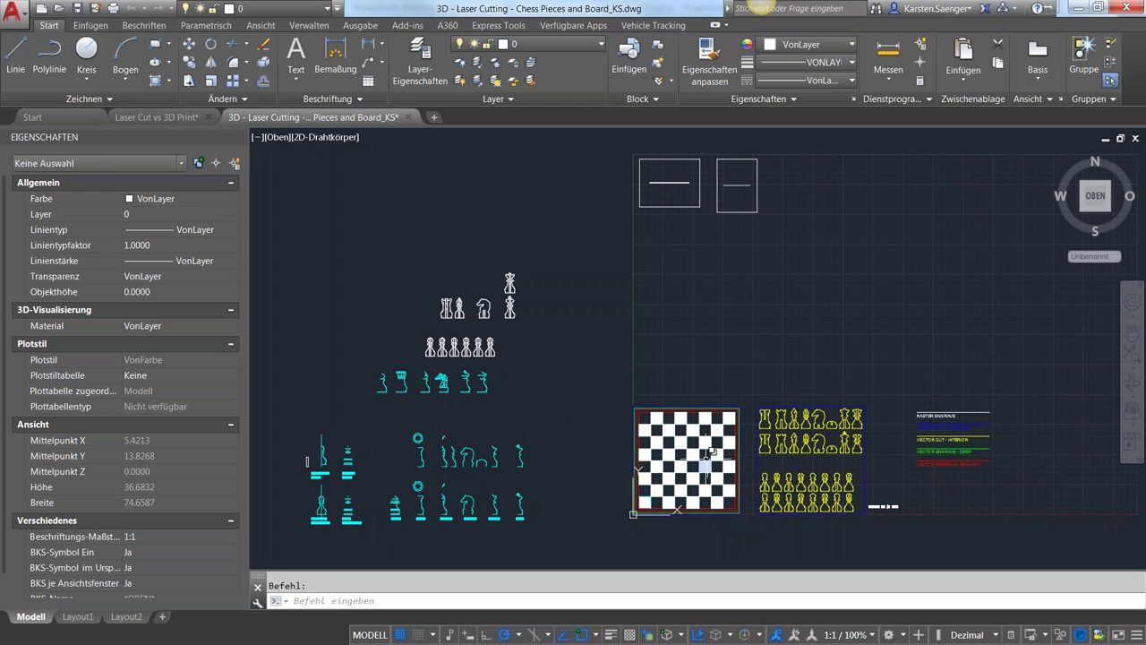
pyautogui.click(181, 118)
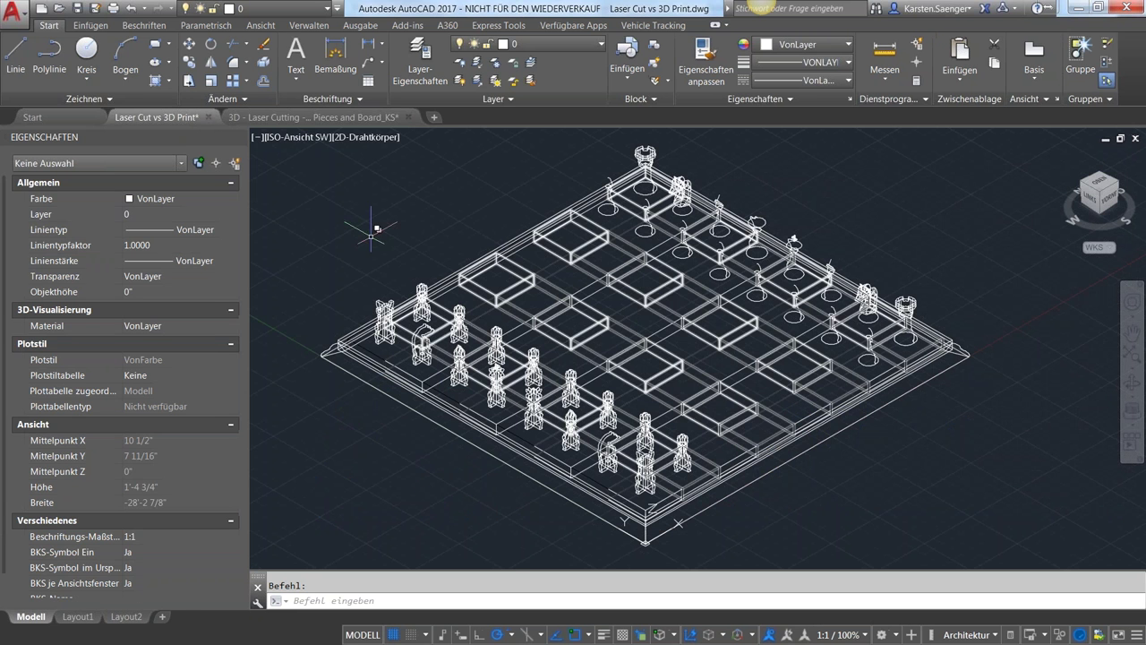
# Set the 3D chess model to the Röntgen visual style, orbit it, then return to the Pieces and Board drawing.
pyautogui.click(374, 140)
pyautogui.click(448, 302)
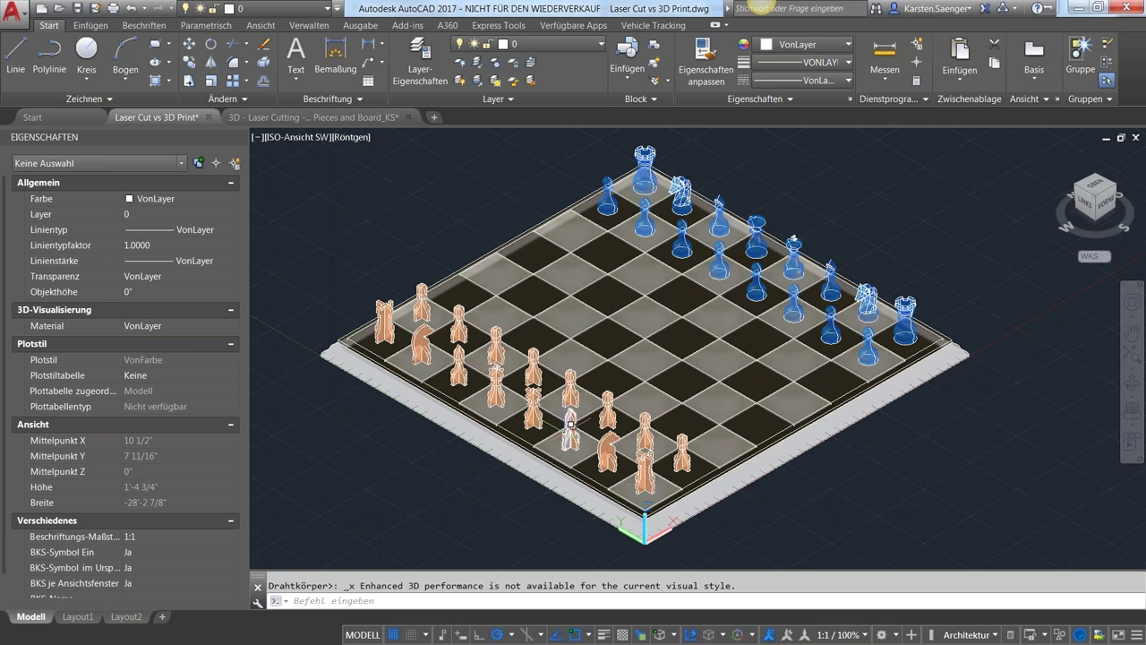
pyautogui.scroll(2, 563, 422)
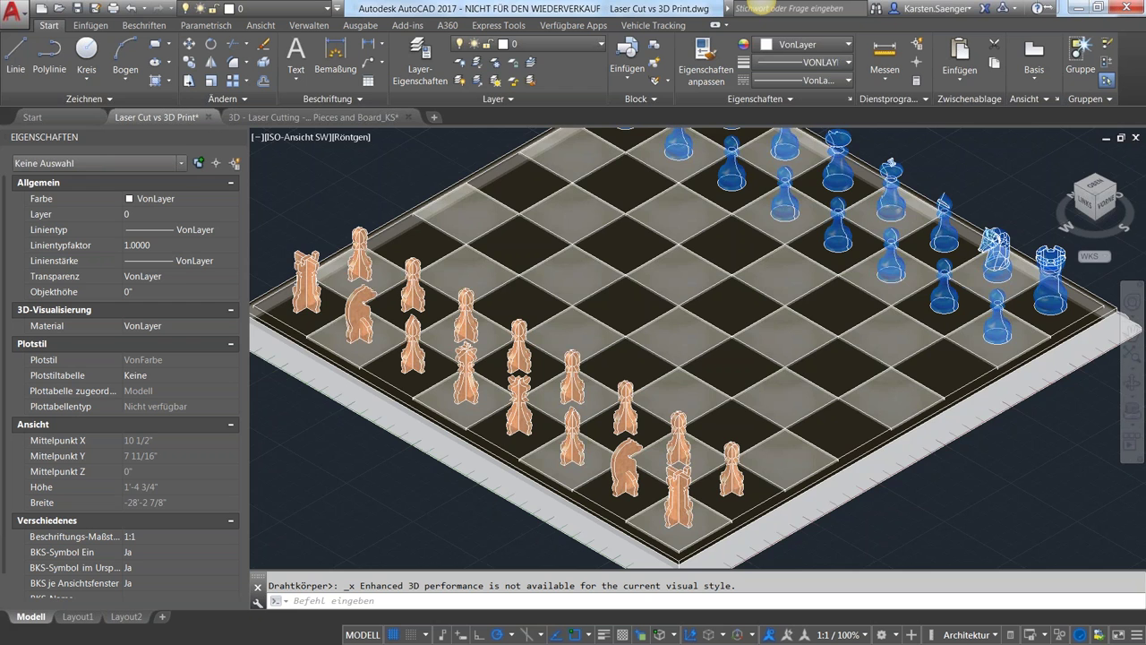
pyautogui.scroll(3, 562, 422)
pyautogui.scroll(1, 561, 422)
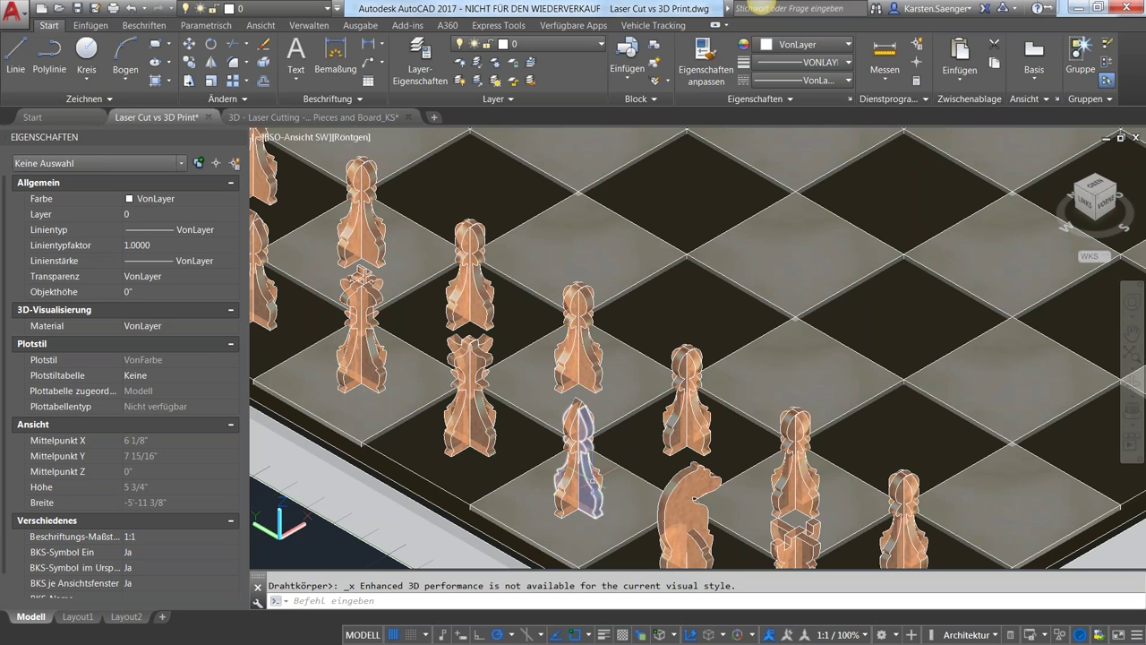
pyautogui.moveTo(627, 464)
pyautogui.keyDown('shift'); pyautogui.mouseDown(button='middle')
pyautogui.moveTo(535, 437)
pyautogui.moveTo(478, 480)
pyautogui.moveTo(663, 466)
pyautogui.mouseUp(button='middle'); pyautogui.keyUp('shift')
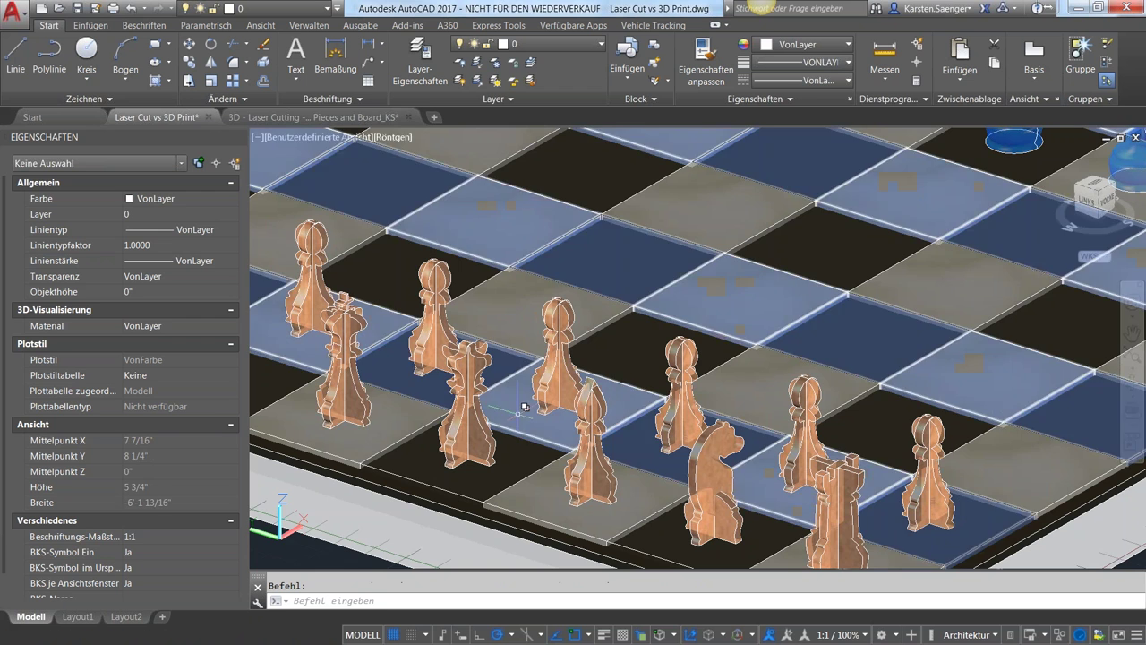
pyautogui.click(394, 117)
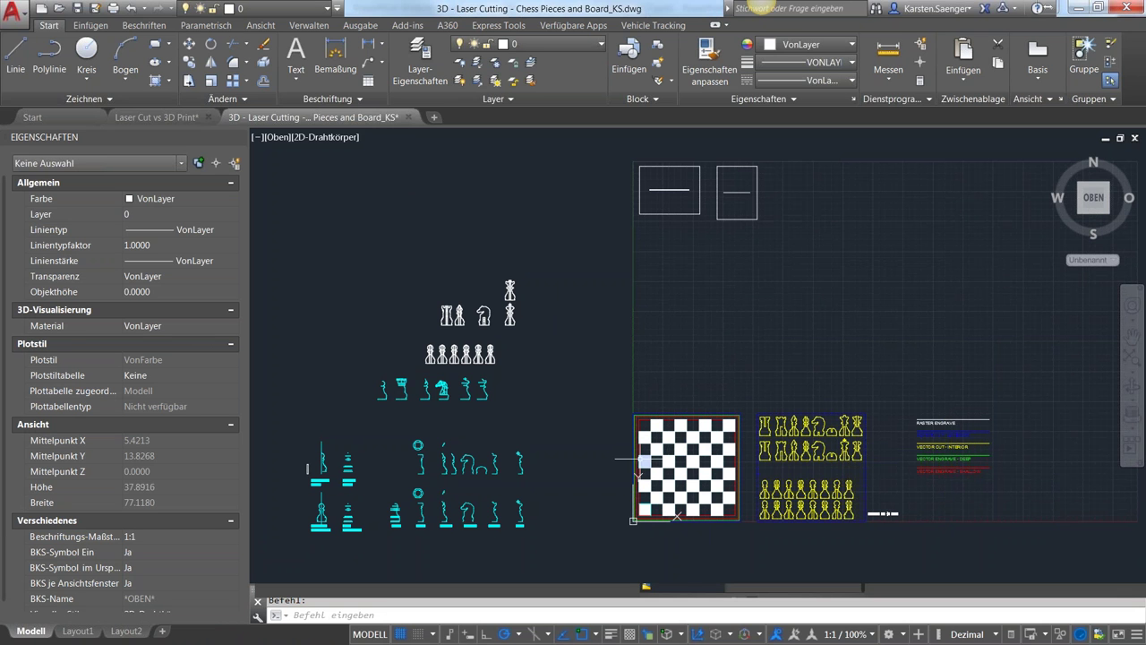
pyautogui.moveTo(594, 453); pyautogui.dragTo(531, 445, button='middle')
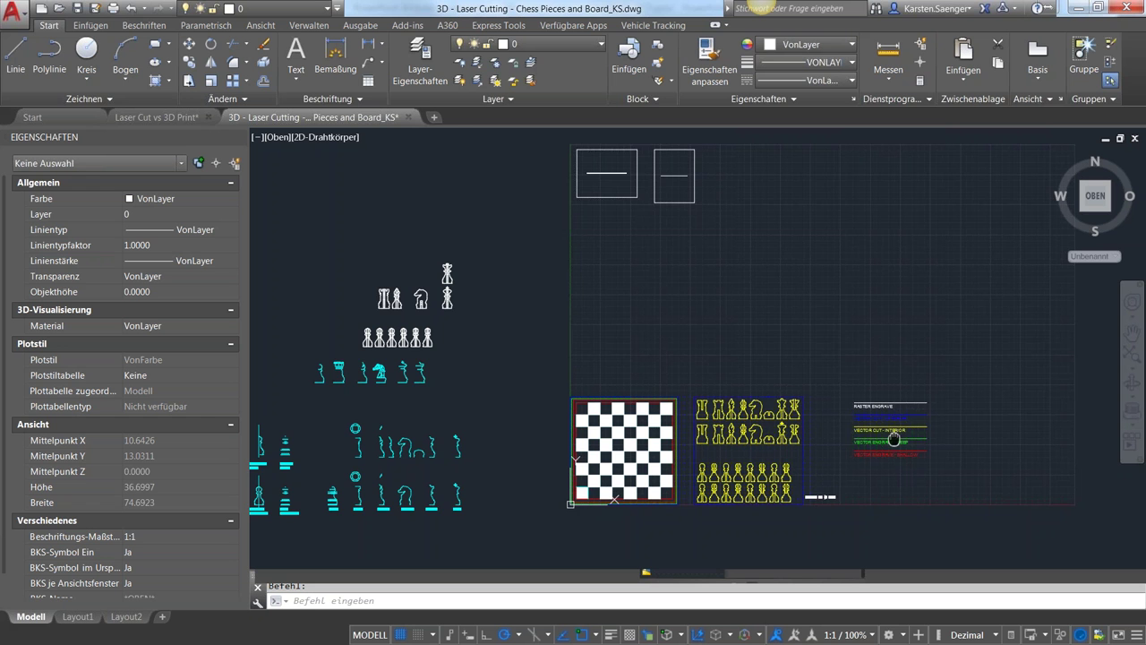
pyautogui.moveTo(894, 439); pyautogui.dragTo(835, 431, button='middle')
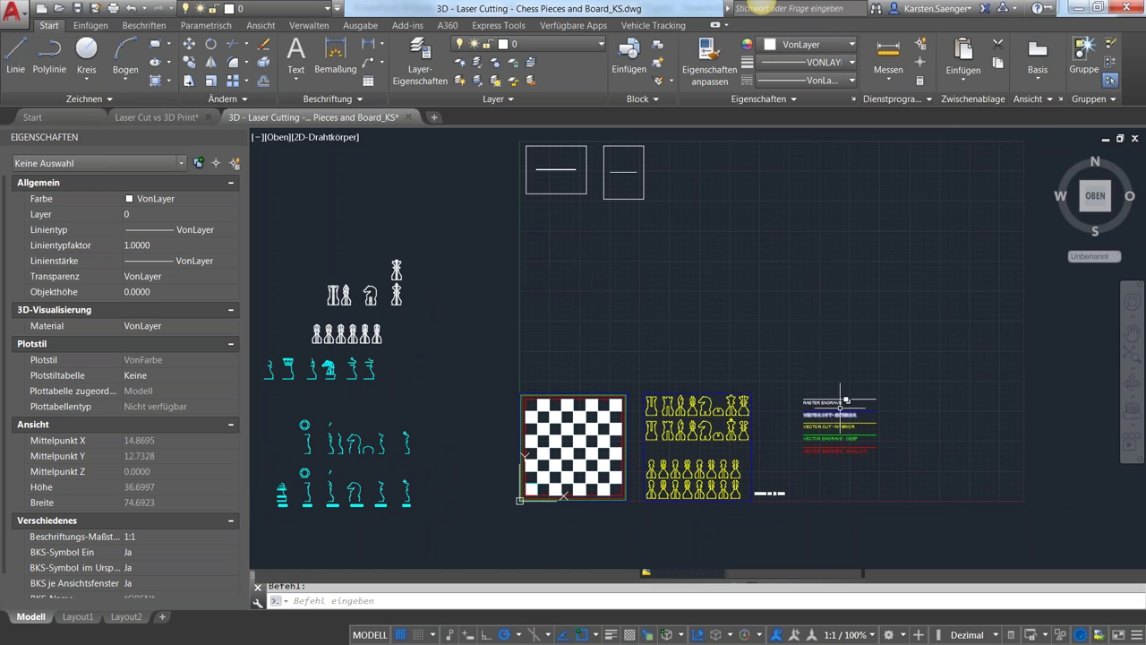
pyautogui.scroll(2, 842, 409)
pyautogui.scroll(2, 843, 409)
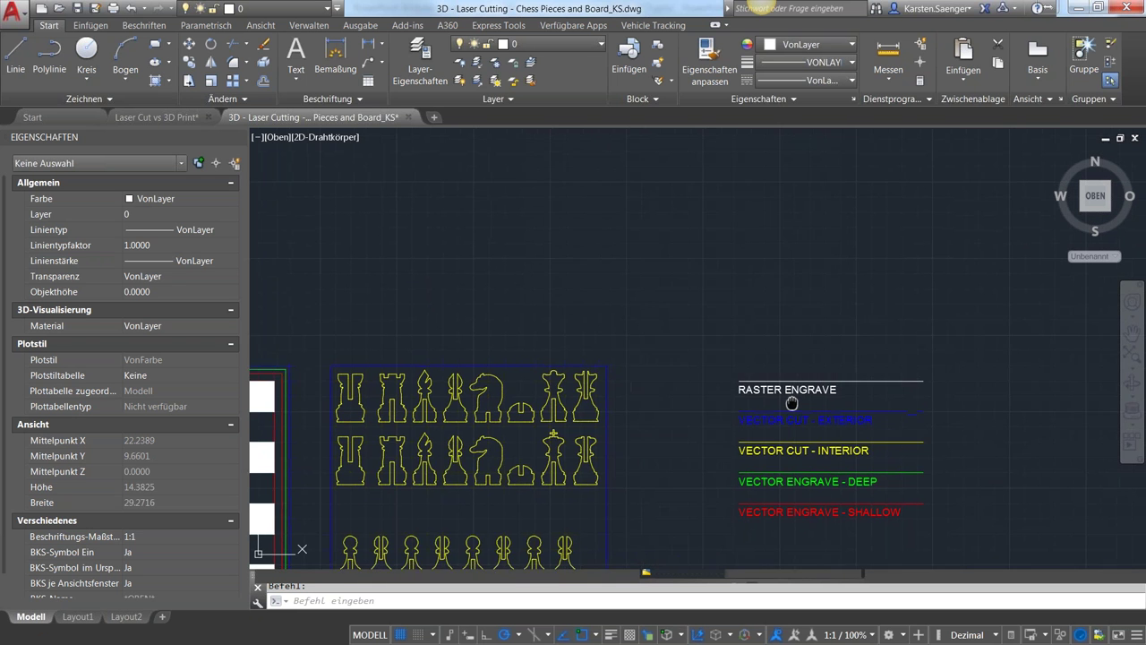
pyautogui.moveTo(796, 408); pyautogui.dragTo(682, 391, button='middle')
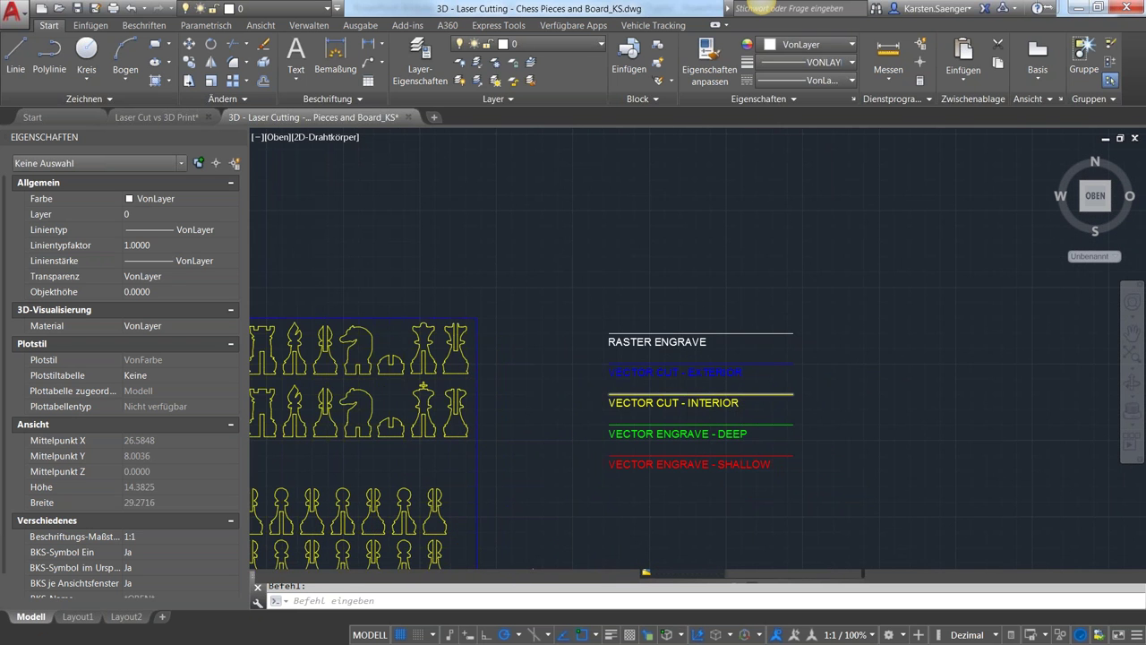
pyautogui.scroll(-2, 683, 392)
pyautogui.moveTo(717, 395); pyautogui.dragTo(842, 359, button='middle')
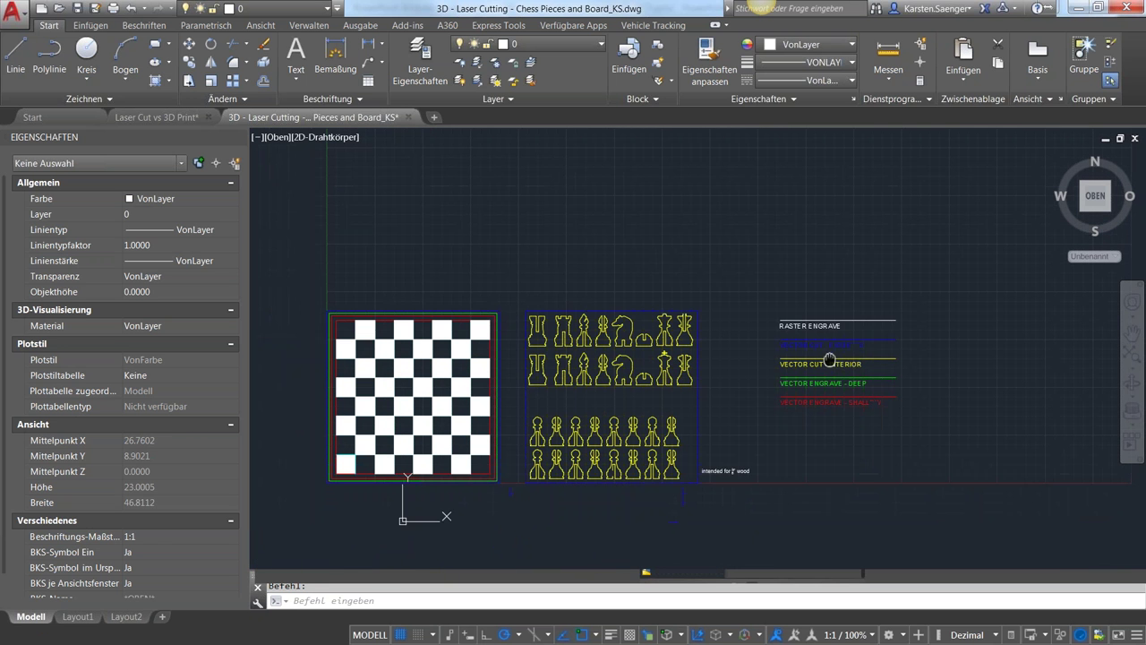
pyautogui.moveTo(792, 408); pyautogui.dragTo(815, 422, button='middle')
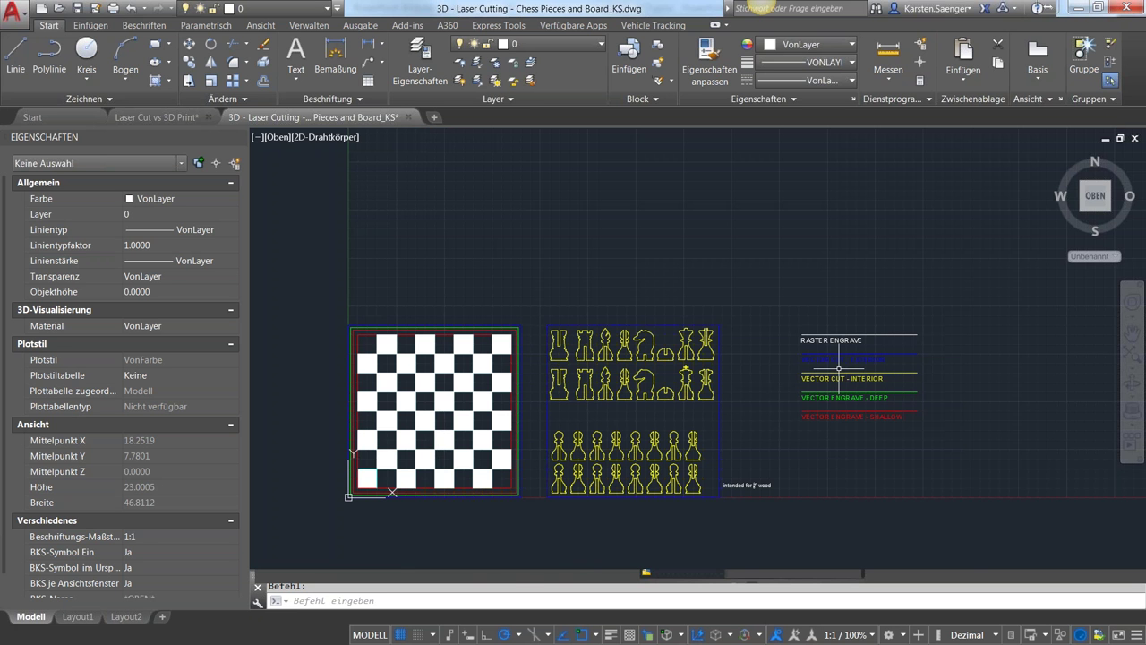
pyautogui.scroll(2, 840, 368)
pyautogui.scroll(2, 860, 362)
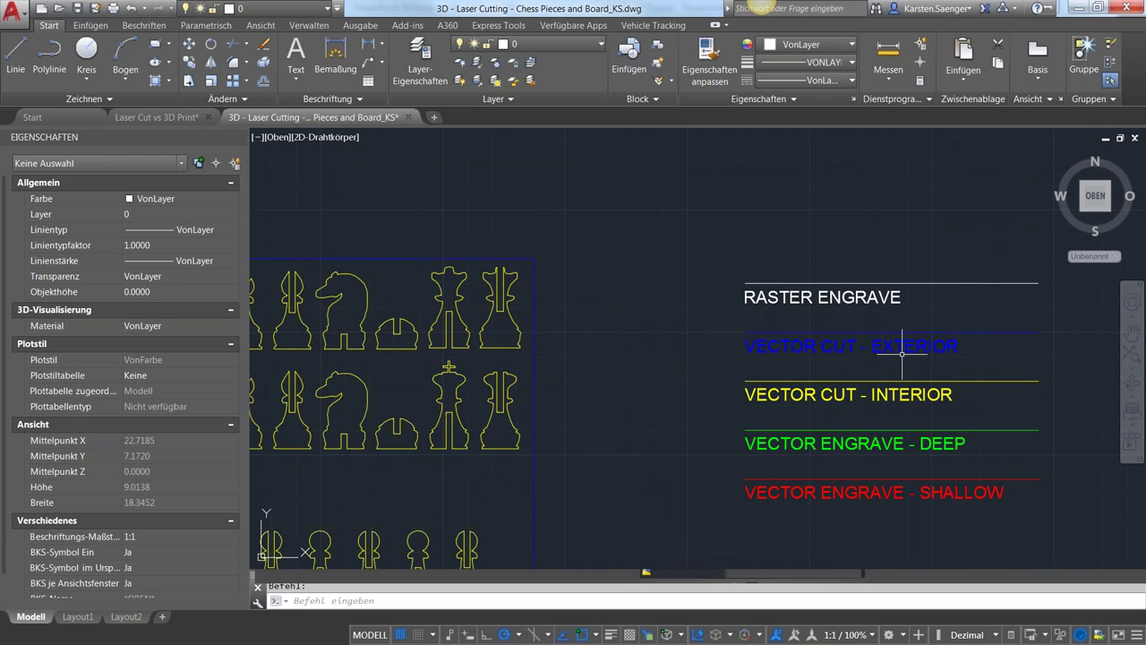
pyautogui.scroll(-3, 902, 352)
pyautogui.scroll(-1, 895, 376)
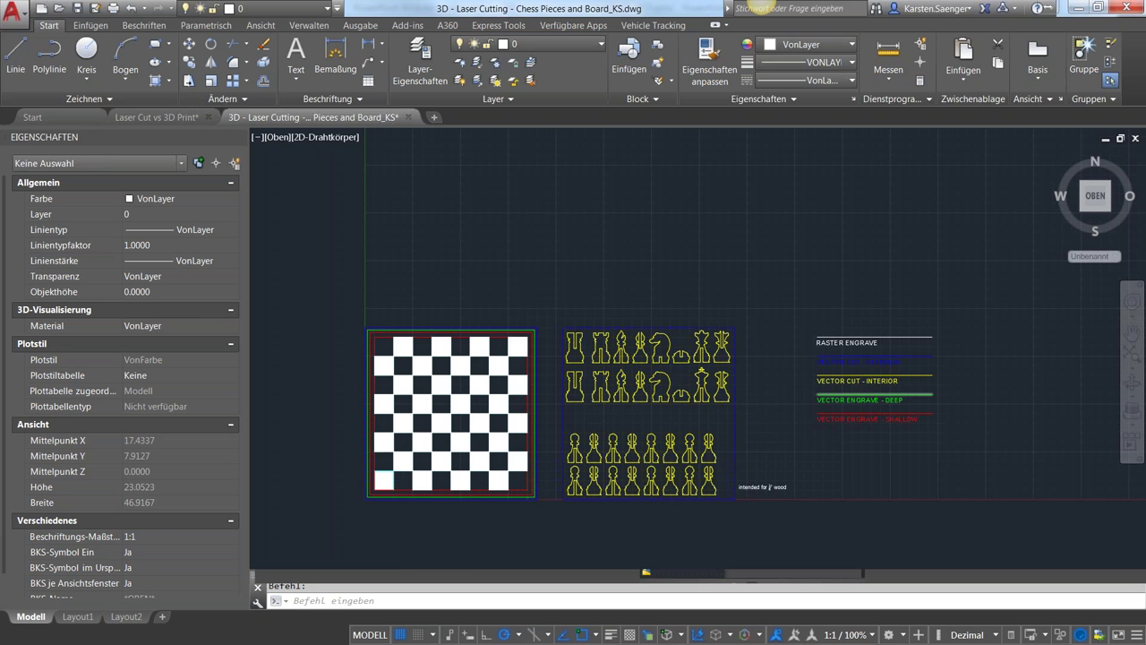
pyautogui.scroll(2, 817, 392)
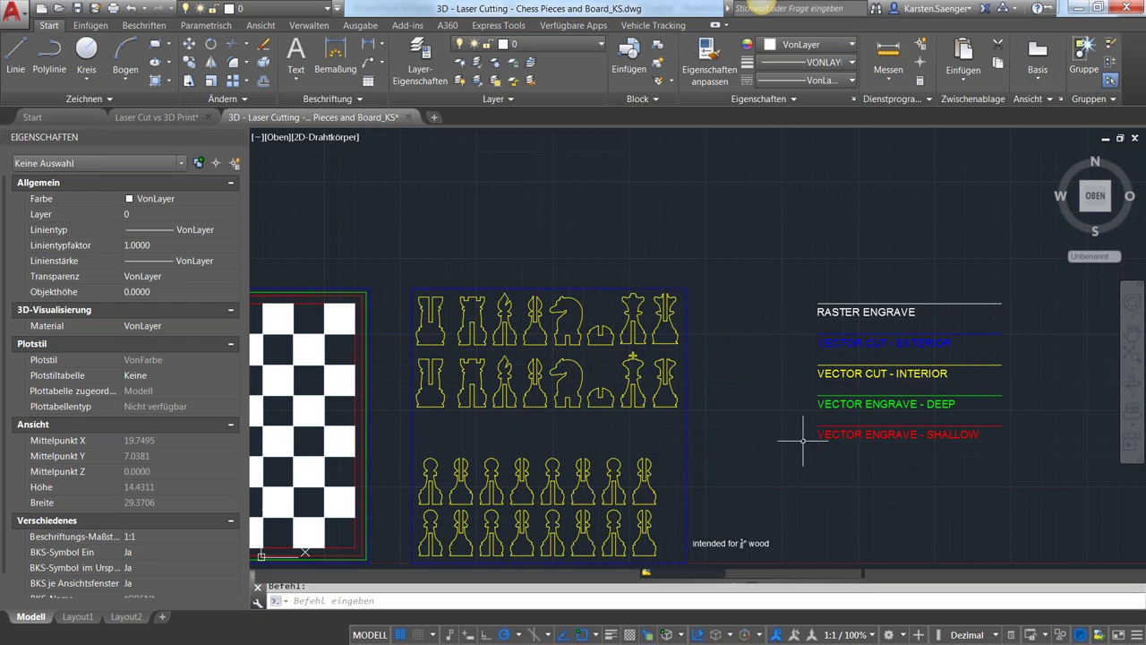
pyautogui.scroll(-2, 788, 458)
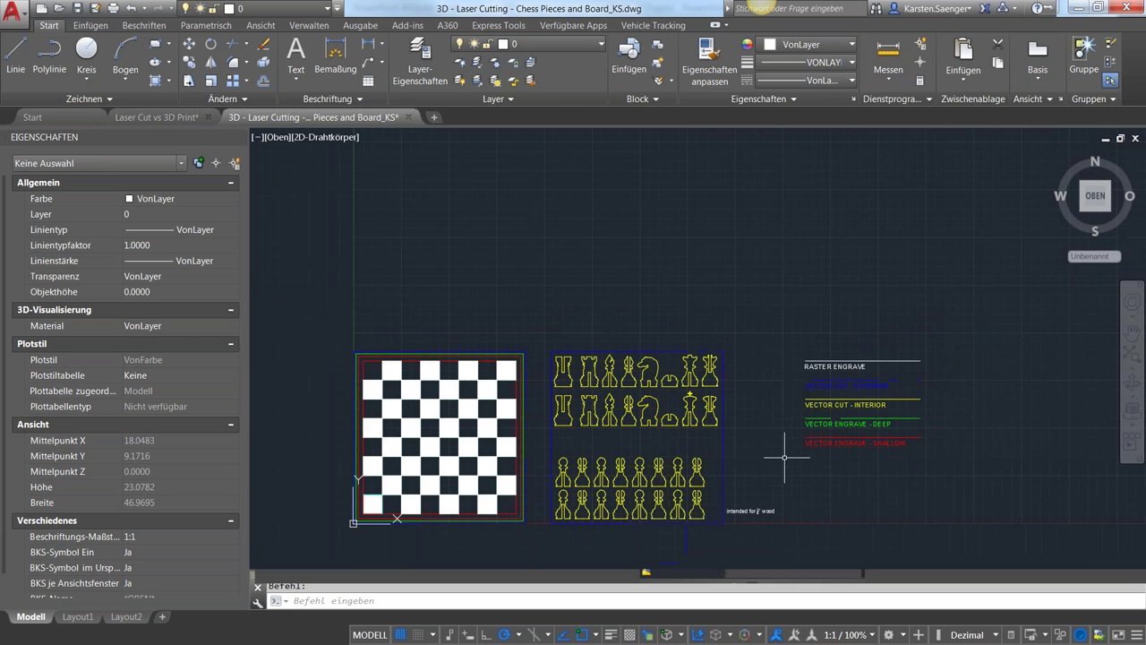
pyautogui.scroll(2, 785, 457)
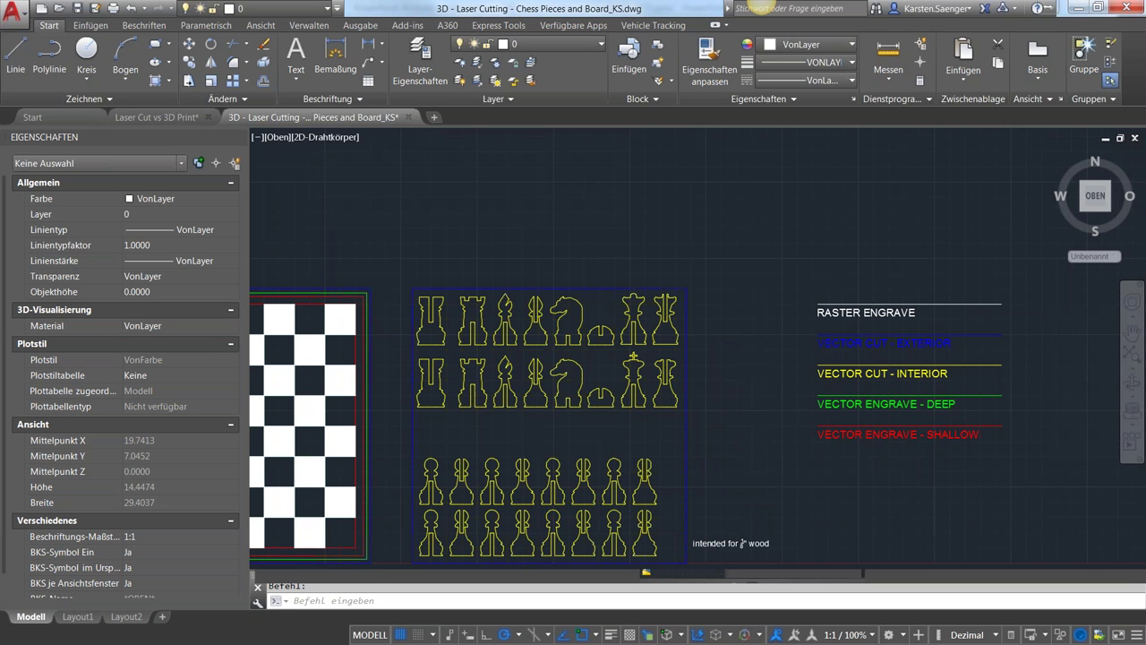
pyautogui.scroll(-2, 944, 410)
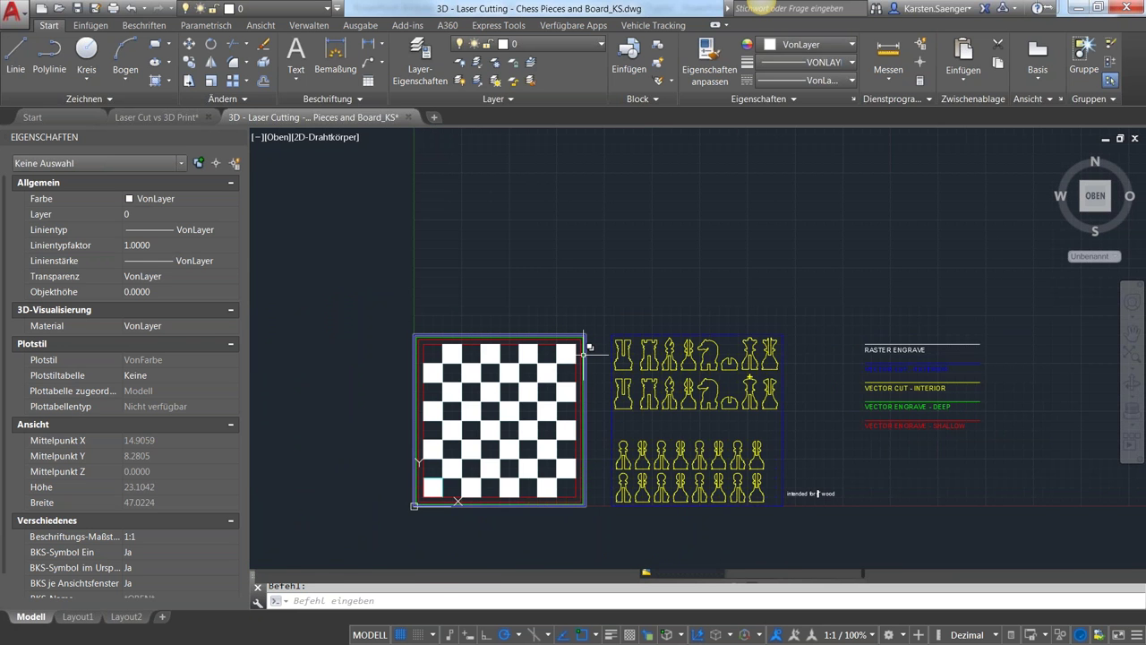
pyautogui.scroll(2, 584, 352)
pyautogui.scroll(2, 577, 345)
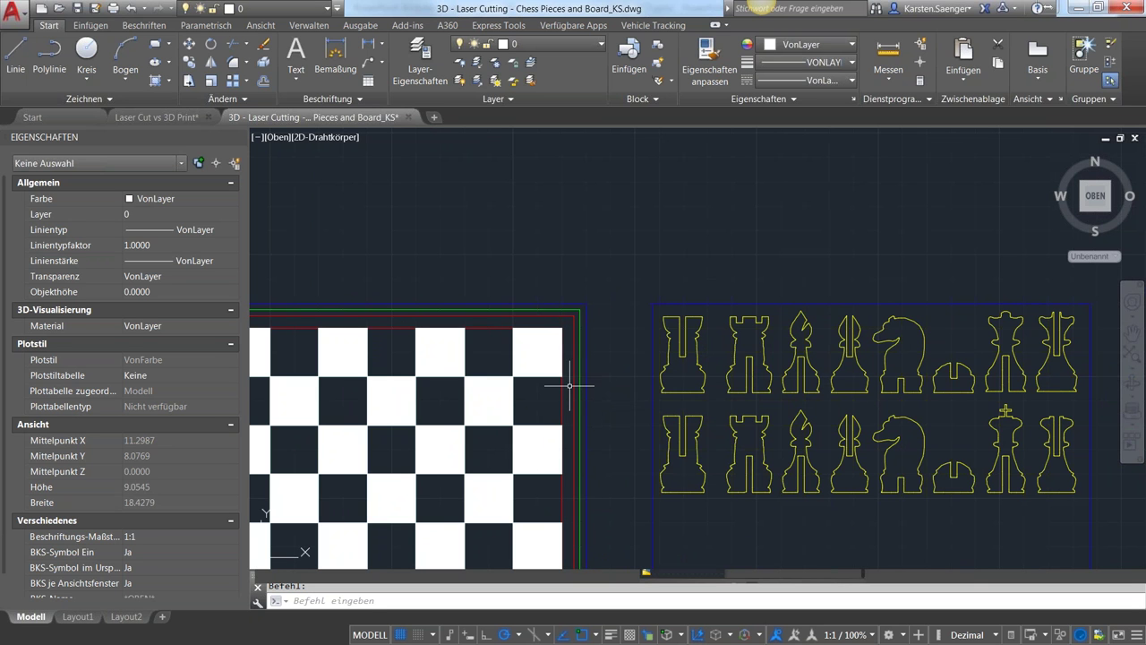
pyautogui.scroll(-4, 607, 390)
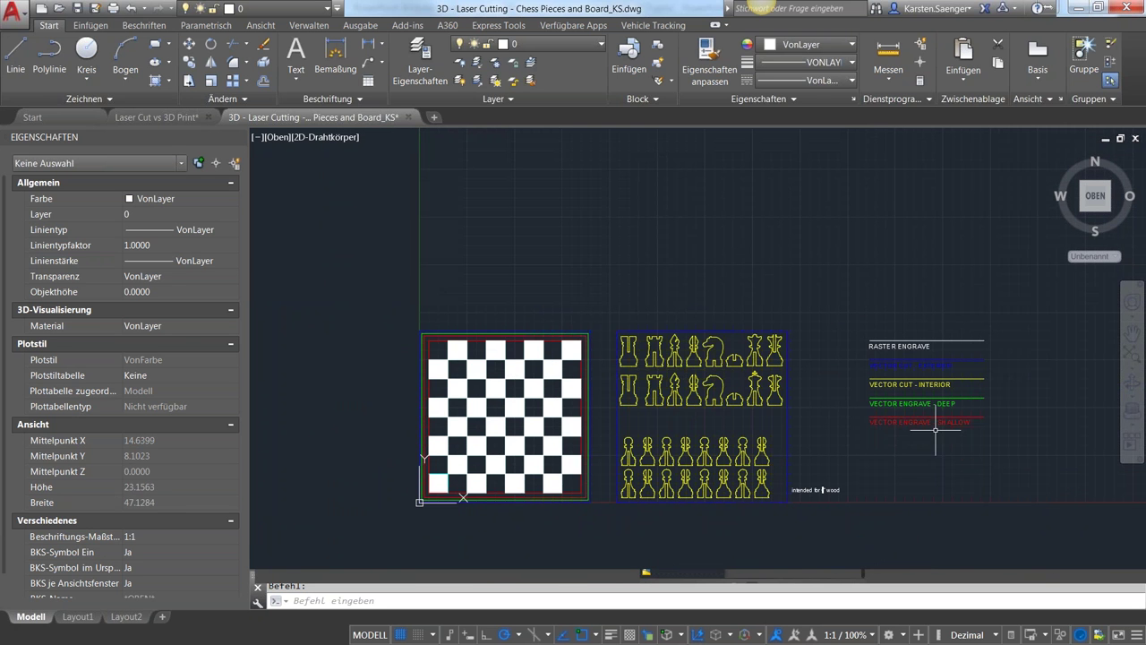
pyautogui.scroll(2, 928, 422)
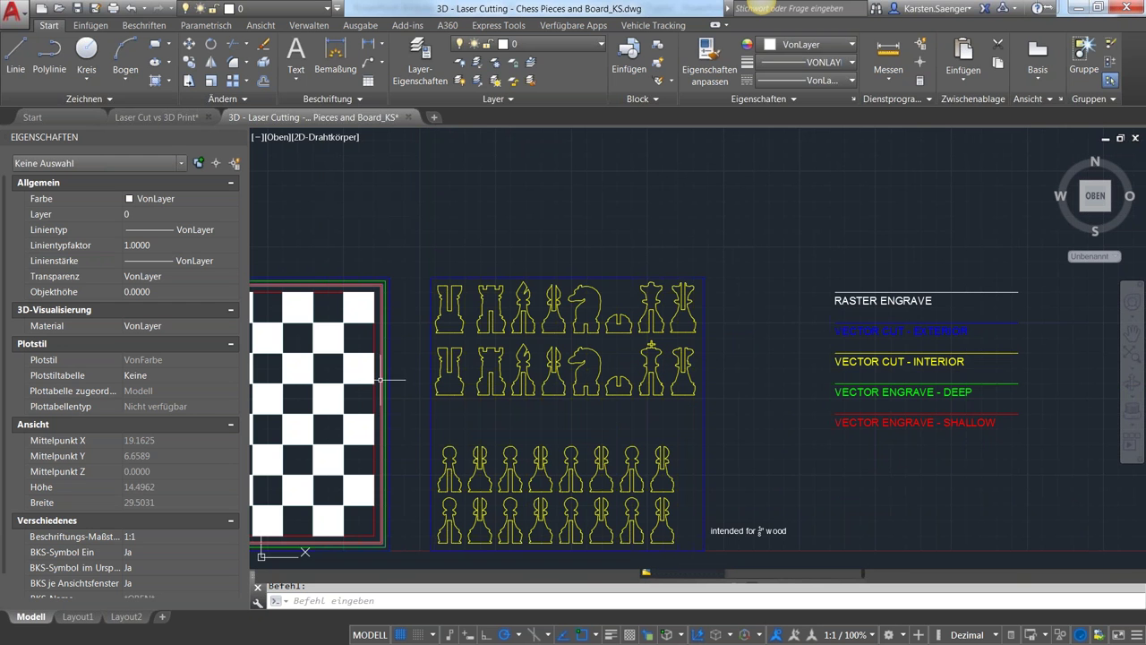
pyautogui.scroll(-3, 421, 429)
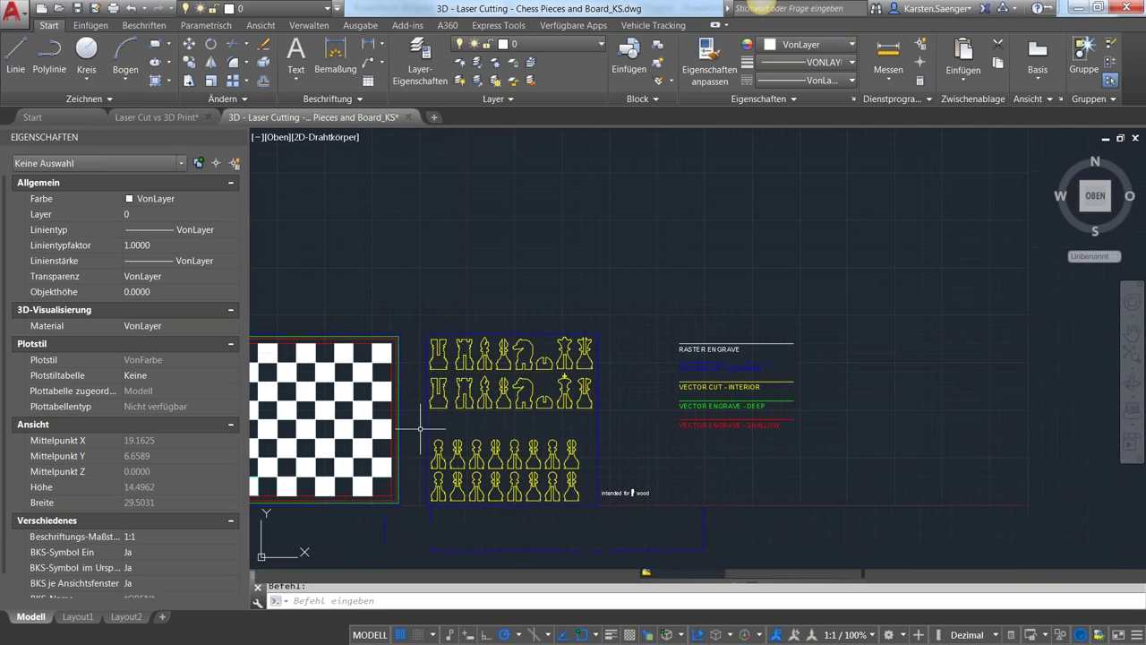
pyautogui.scroll(-2, 415, 435)
pyautogui.moveTo(417, 436)
pyautogui.mouseDown(button='middle')
pyautogui.moveTo(494, 435)
pyautogui.moveTo(513, 492)
pyautogui.mouseUp(button='middle')
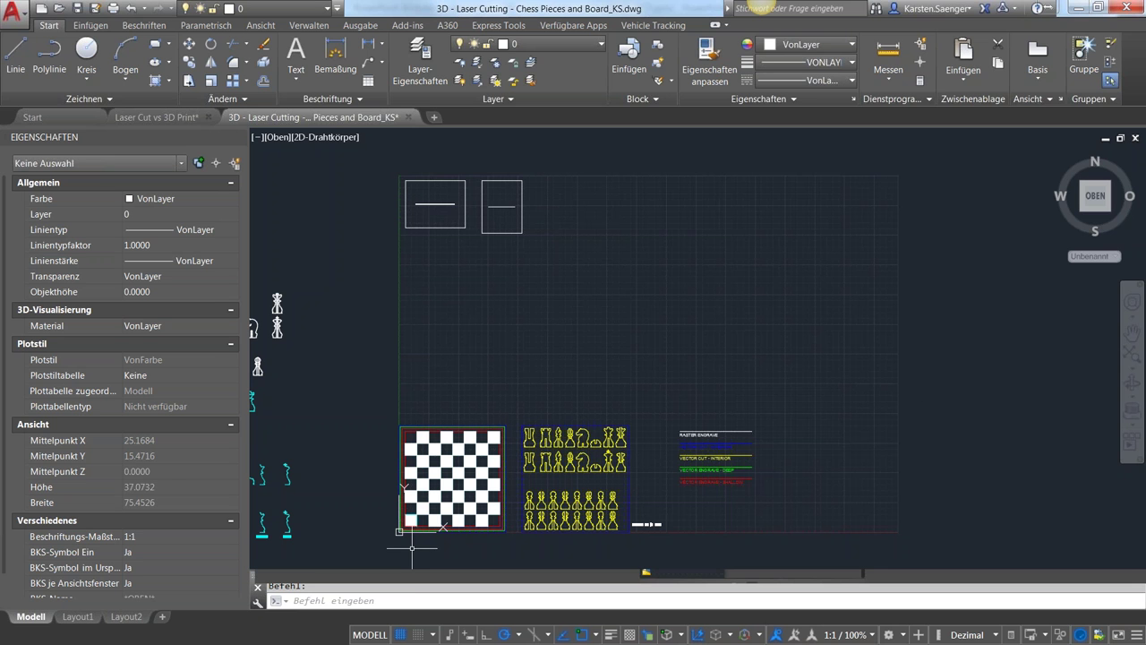
pyautogui.click(414, 603)
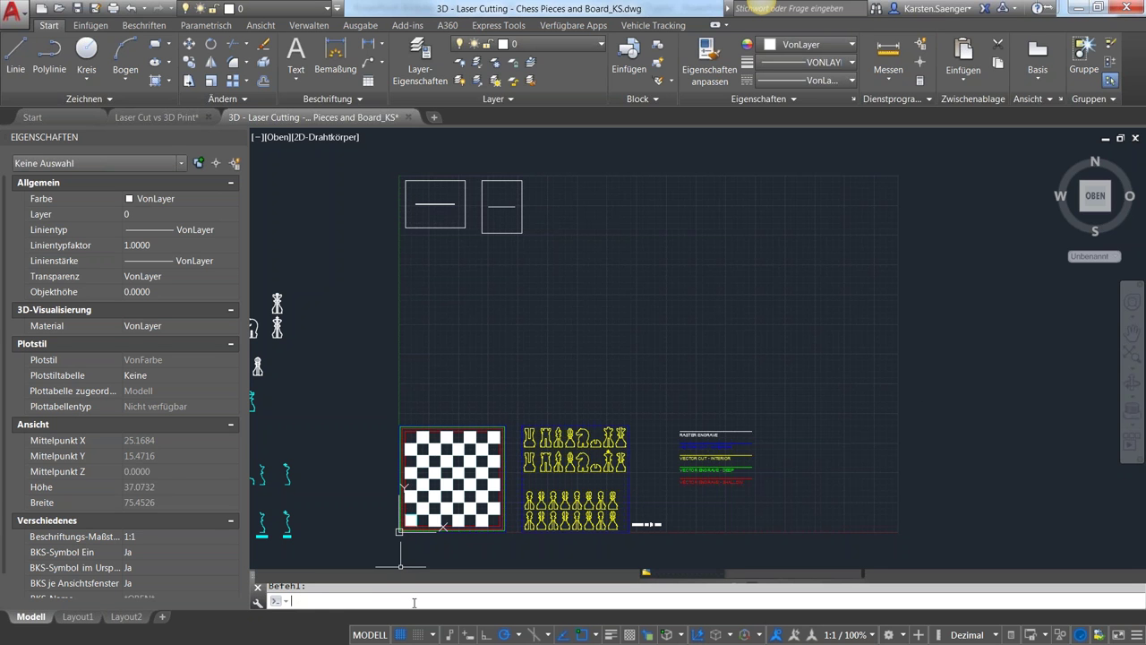
# Turn drawing limits on with LIMITEN, then set them from 0,0 to 42,30.
pyautogui.write('LIMITEN')
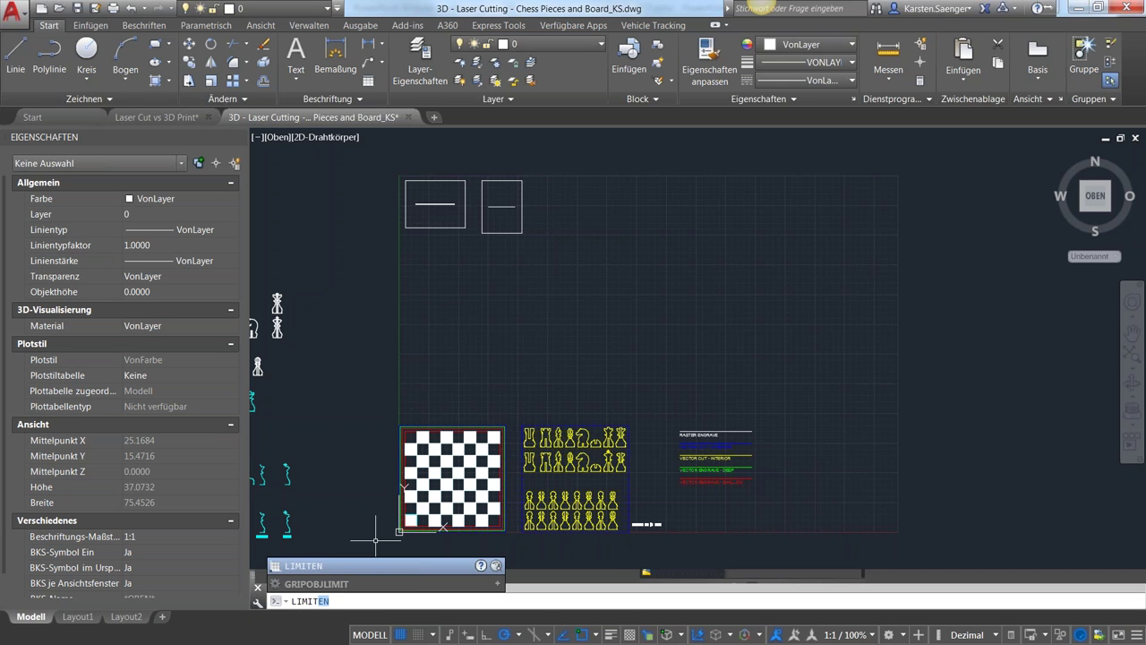
pyautogui.press('Return')
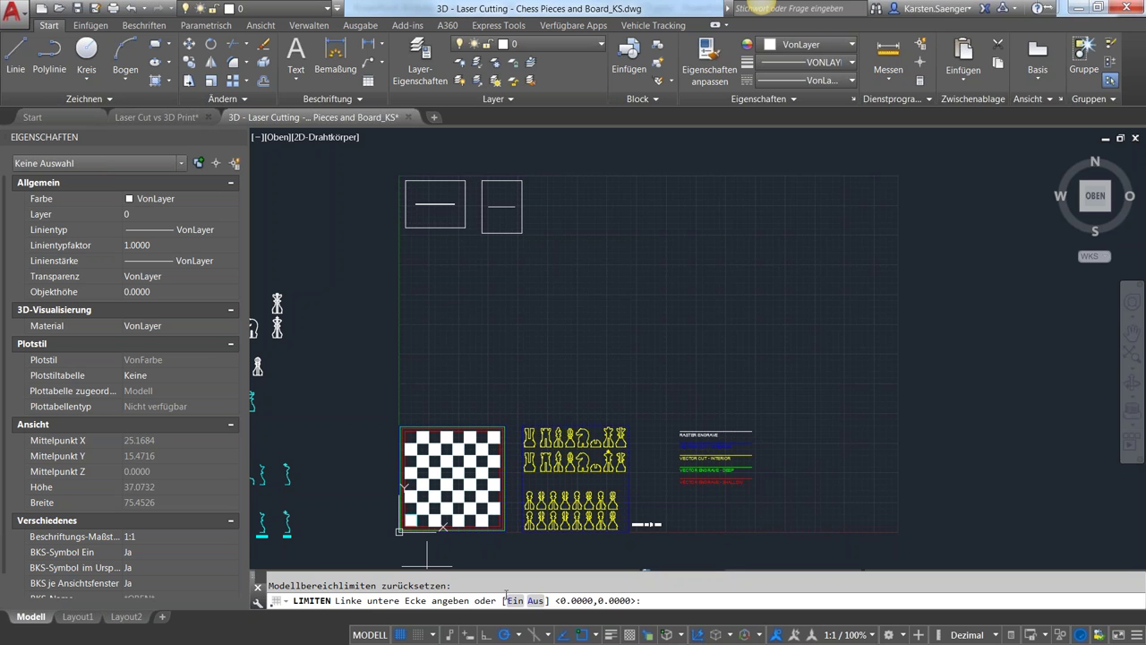
pyautogui.click(515, 600)
pyautogui.press('Up')
pyautogui.press('Return')
pyautogui.press('Return')
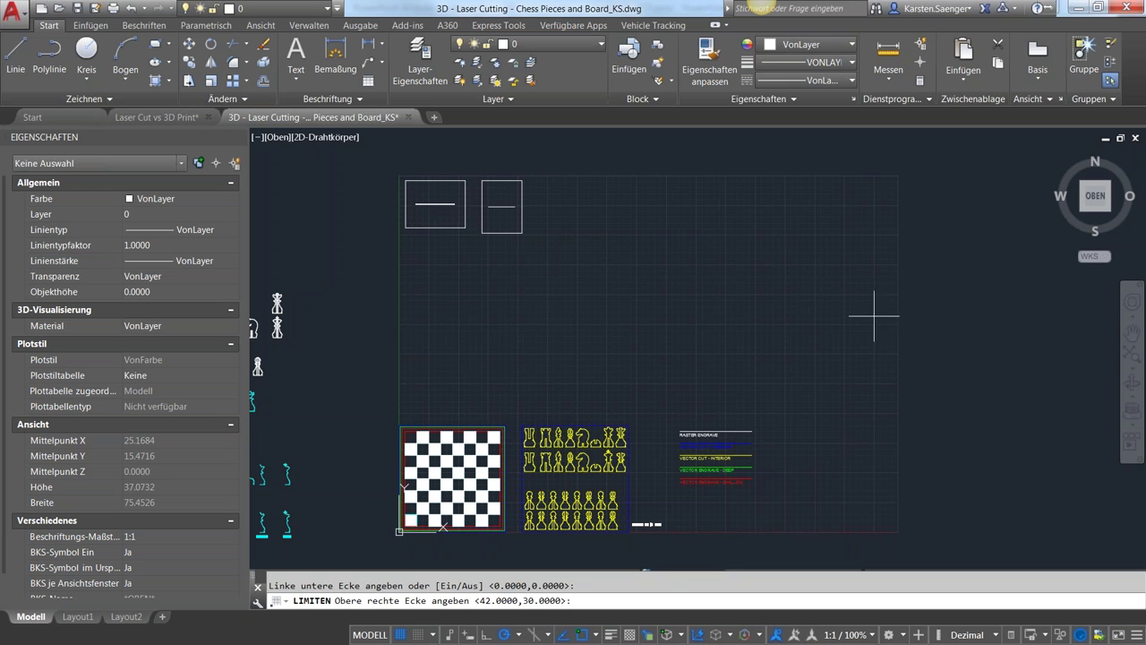
pyautogui.click(937, 296)
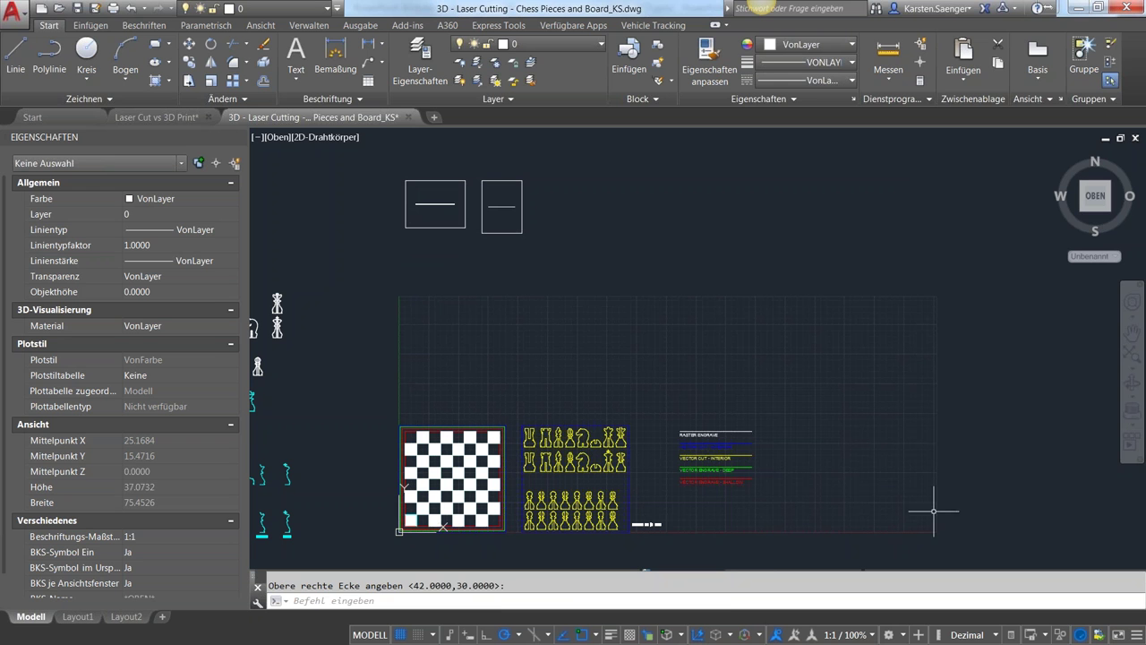
pyautogui.click(728, 600)
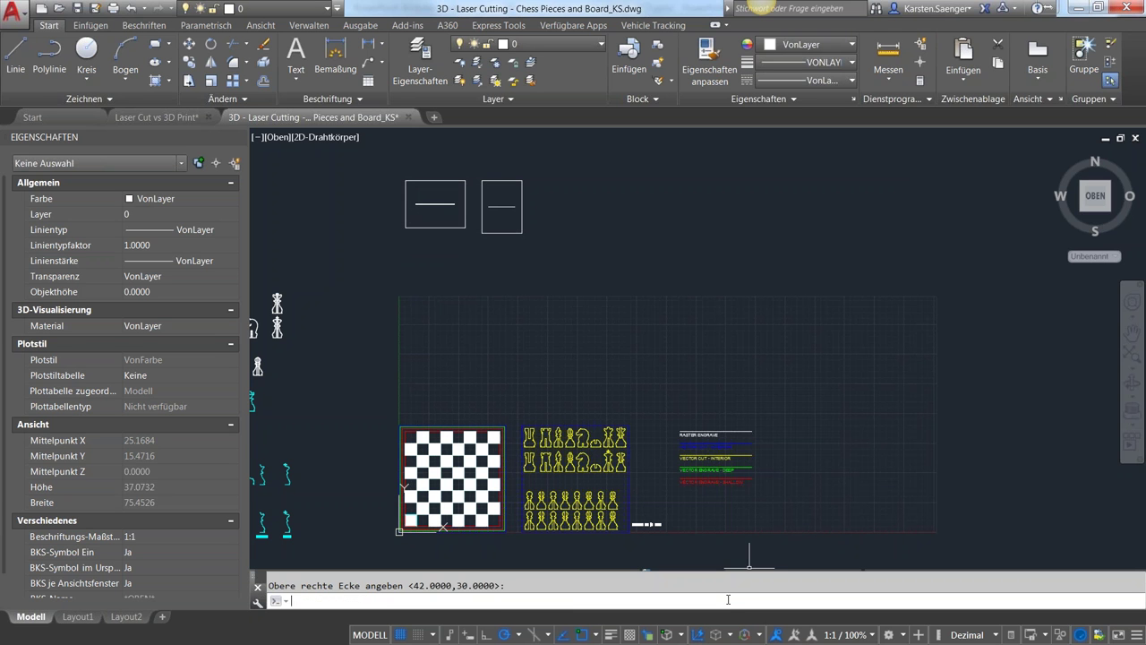
# Start the GRIDDISPLAY setting, then cancel its prompt.
pyautogui.write('gridd')
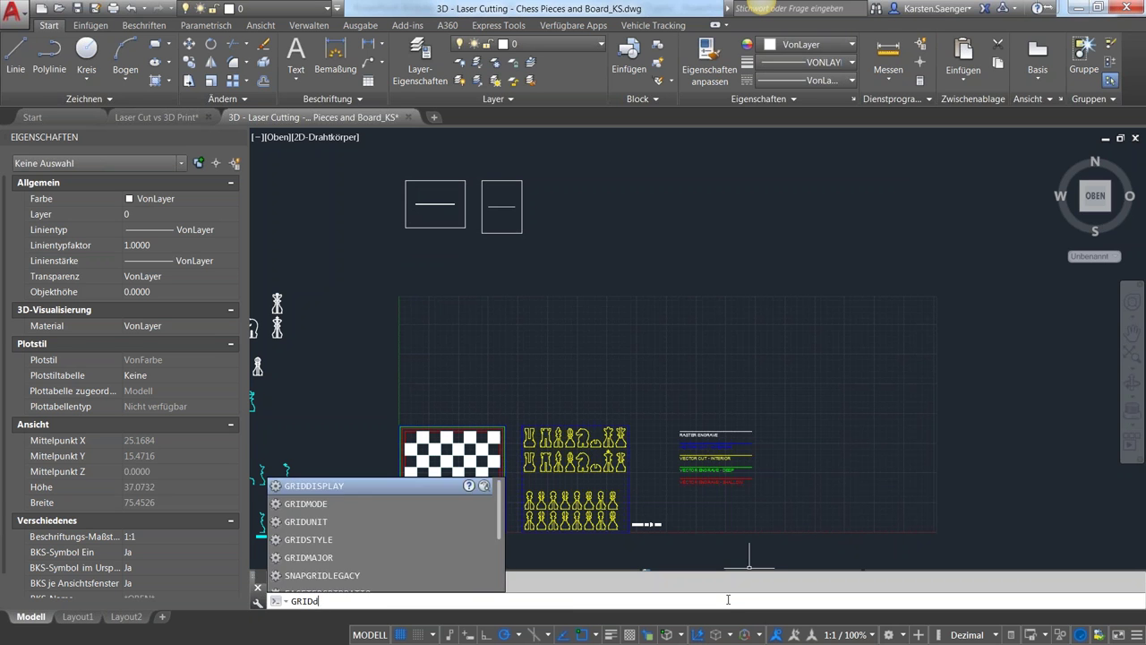
pyautogui.press('Return')
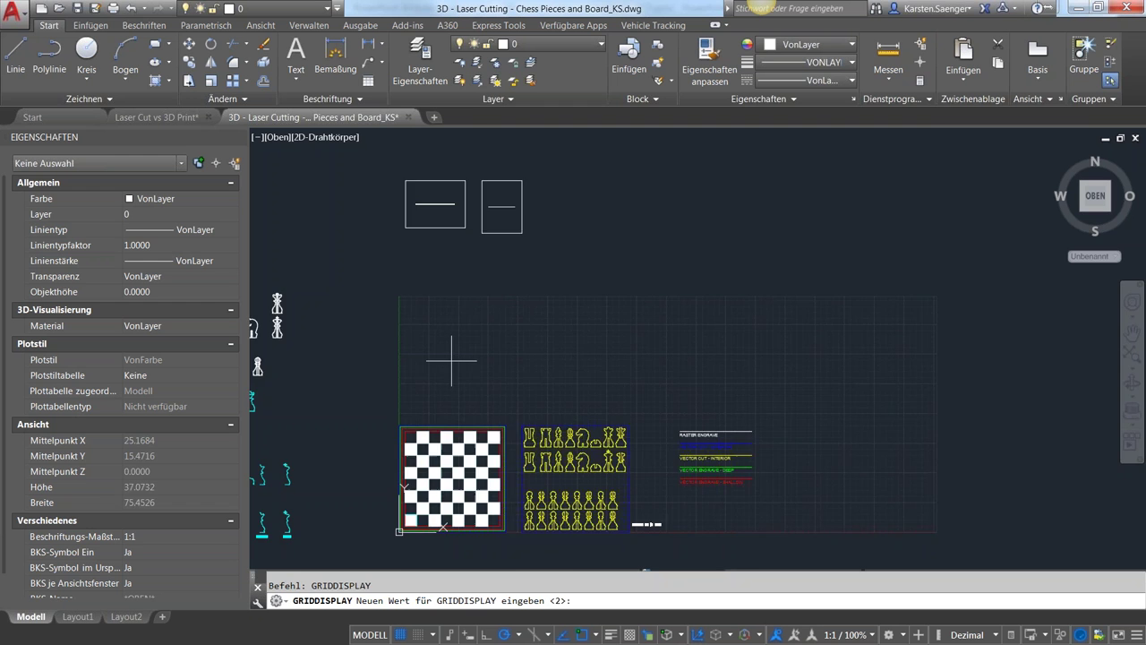
pyautogui.scroll(3, 451, 361)
pyautogui.scroll(-1, 452, 361)
pyautogui.scroll(-2, 451, 361)
pyautogui.press('Escape')
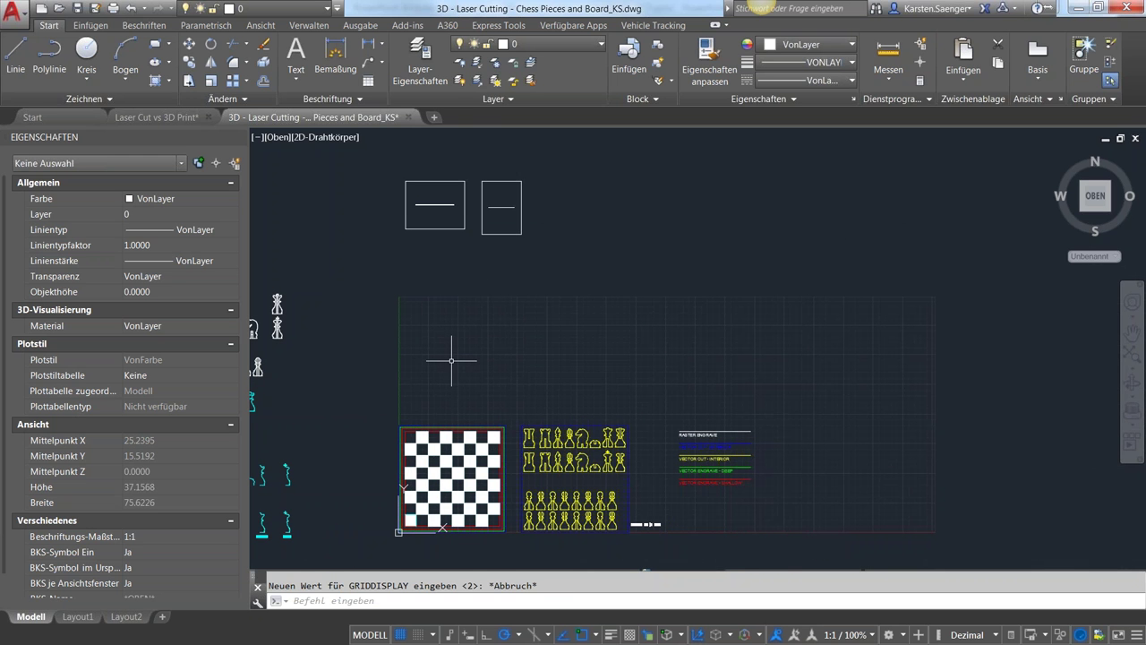
# Re-enter GRIDDISPLAY from the autocomplete list and show its Help page with F1.
pyautogui.click(451, 602)
pyautogui.write('grid')
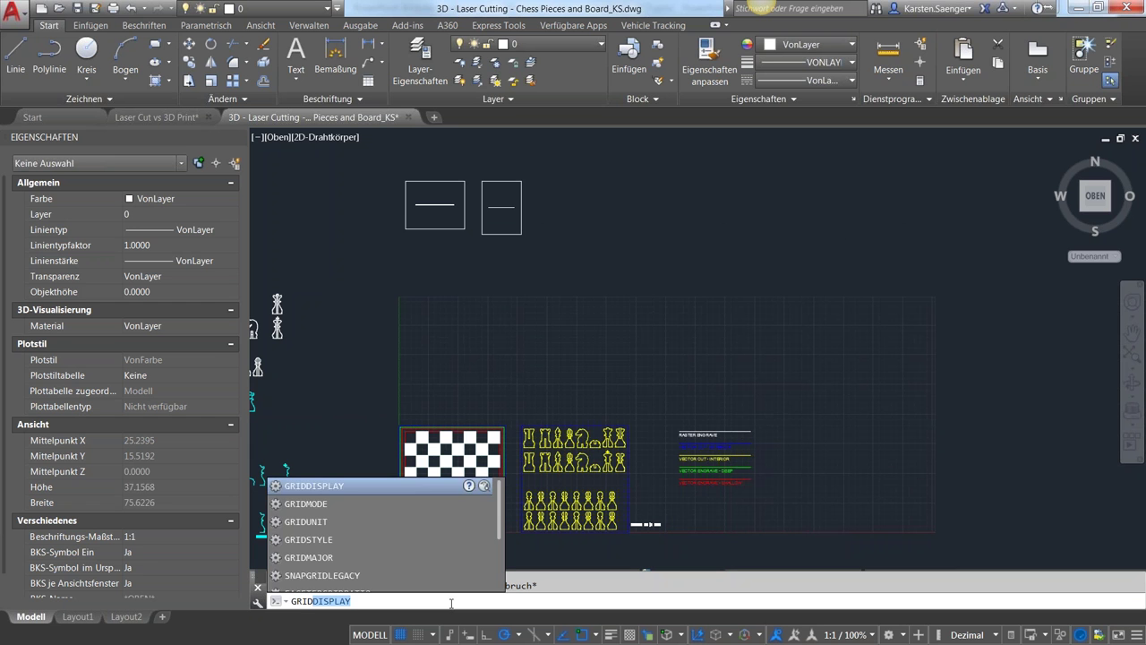
pyautogui.click(468, 488)
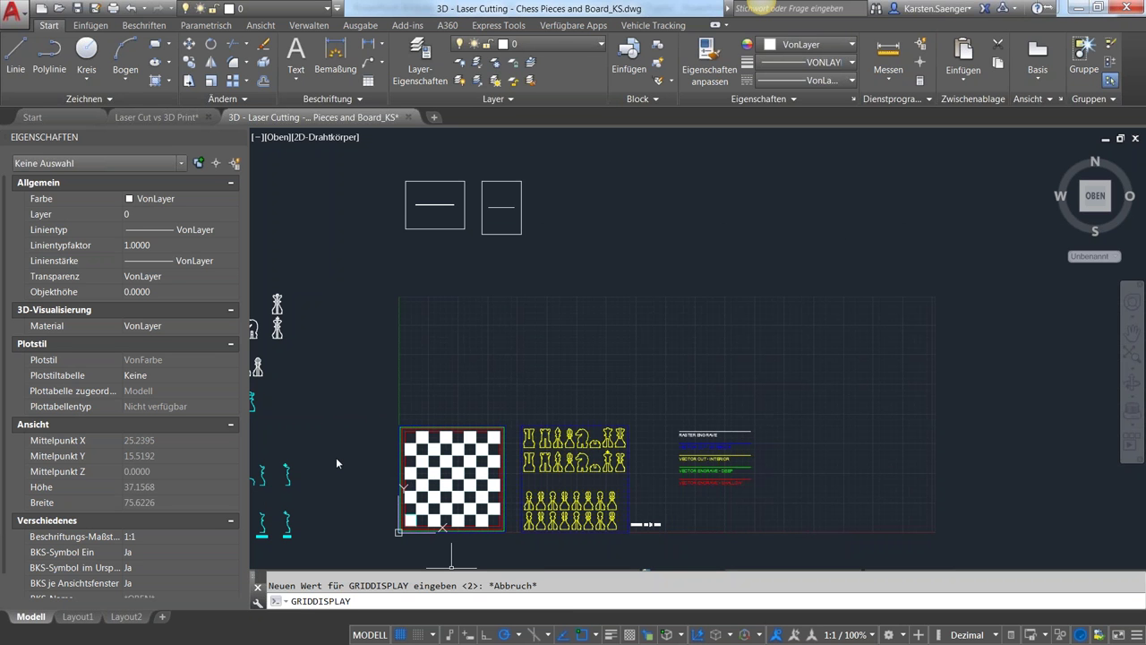
pyautogui.press('F1')
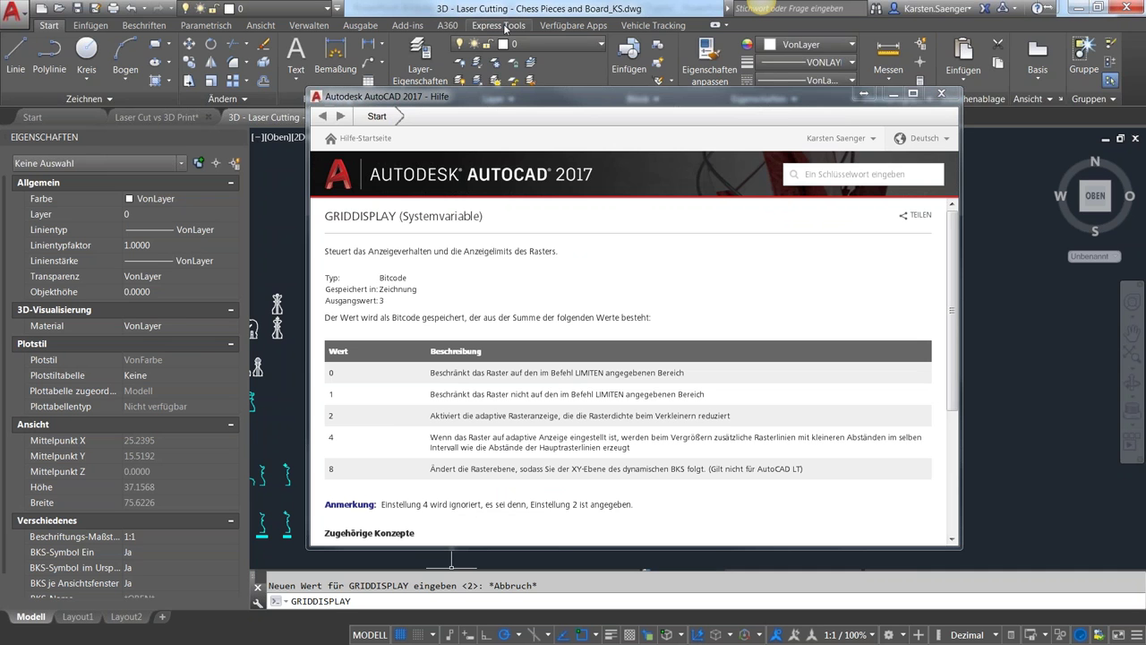
# Show the Express Tools tab, move and enlarge the Help window, then close it.
pyautogui.click(500, 25)
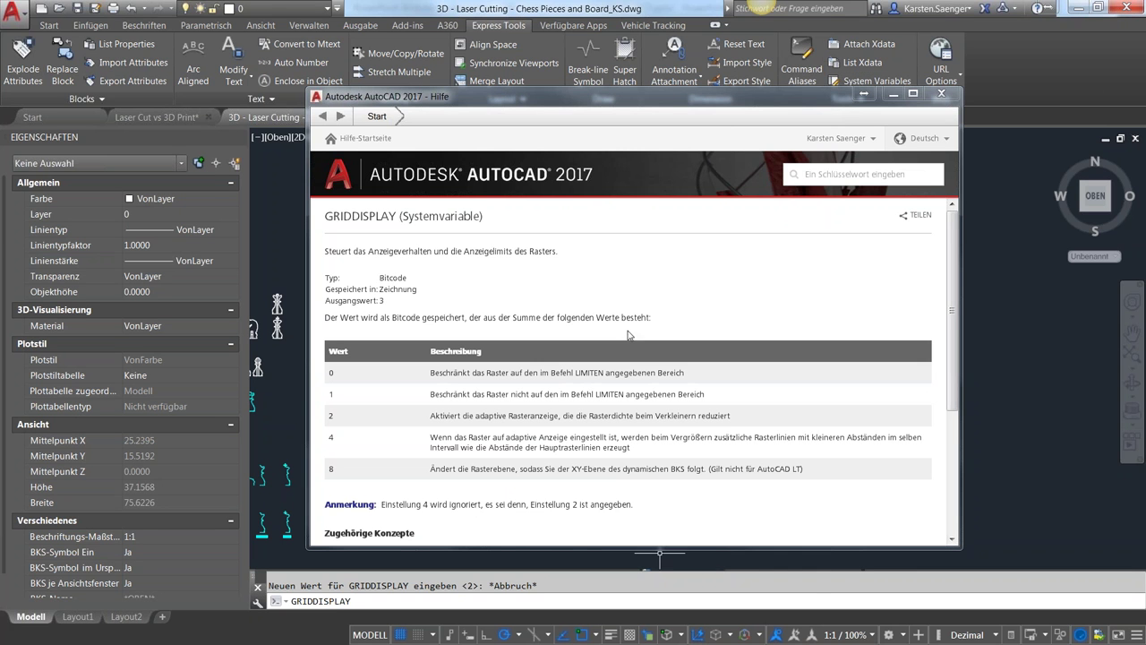
pyautogui.moveTo(575, 89); pyautogui.dragTo(549, 34)
pyautogui.moveTo(568, 491); pyautogui.dragTo(569, 556)
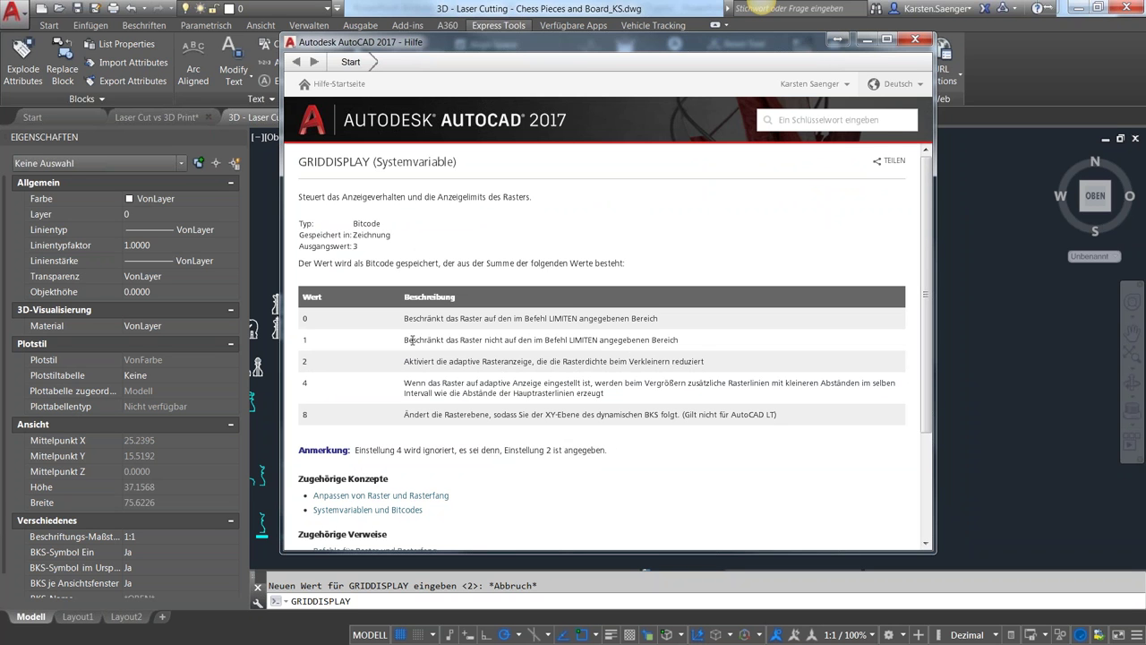
pyautogui.click(915, 41)
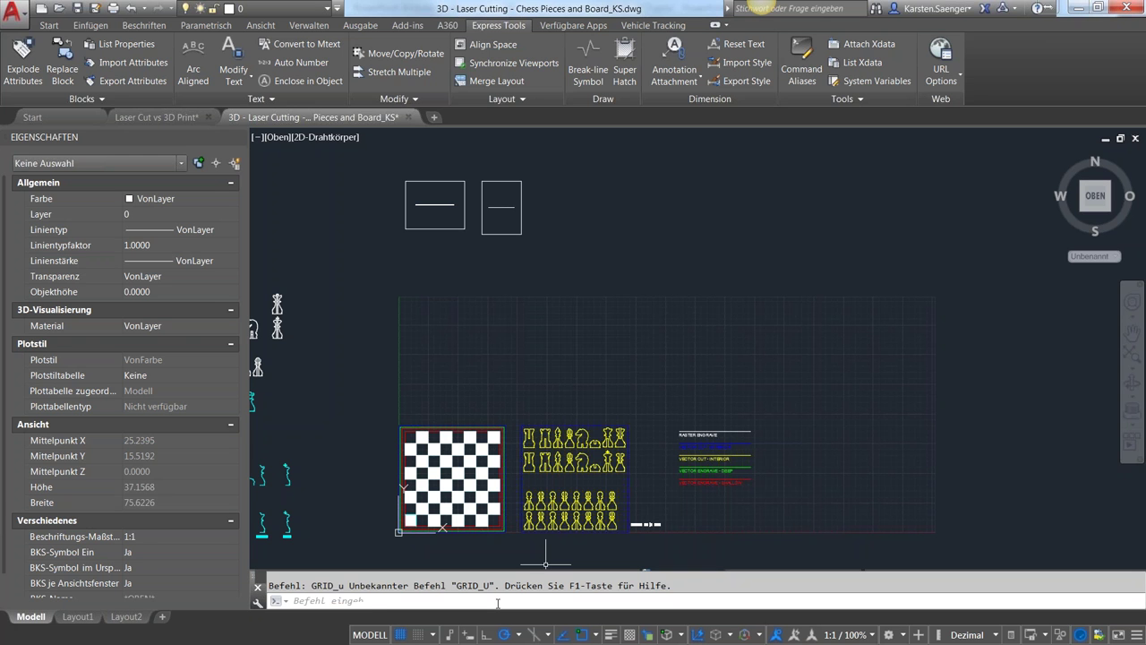
pyautogui.hotkey('ctrl', 'z')
pyautogui.hotkey('ctrl', 'z')
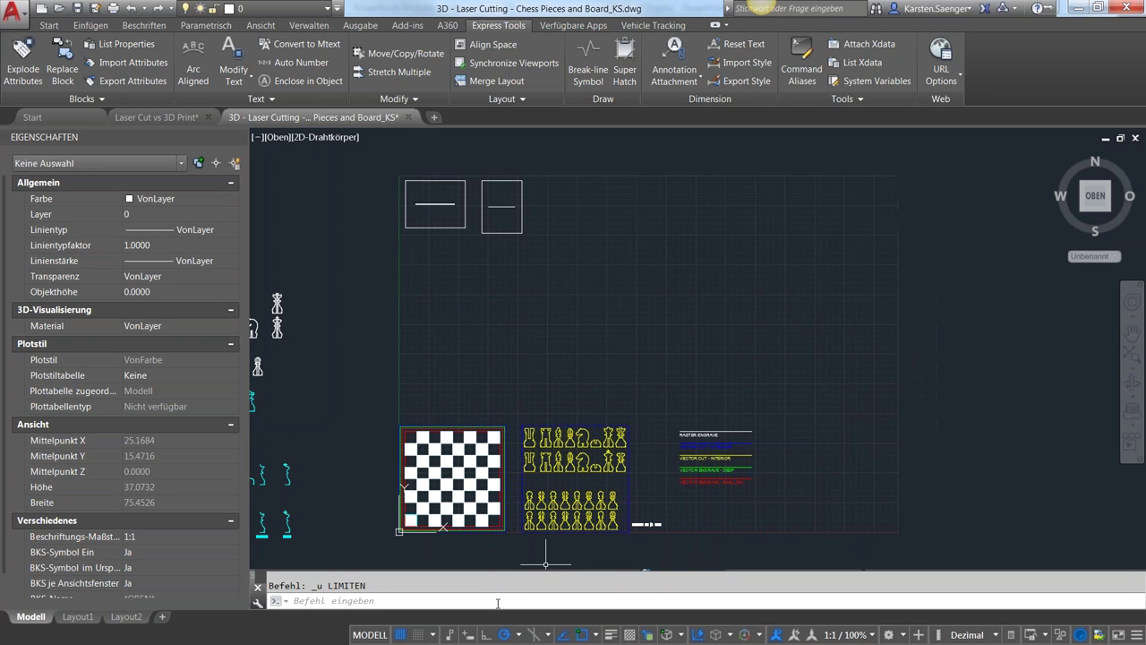
pyautogui.moveTo(489, 386); pyautogui.dragTo(576, 383, button='middle')
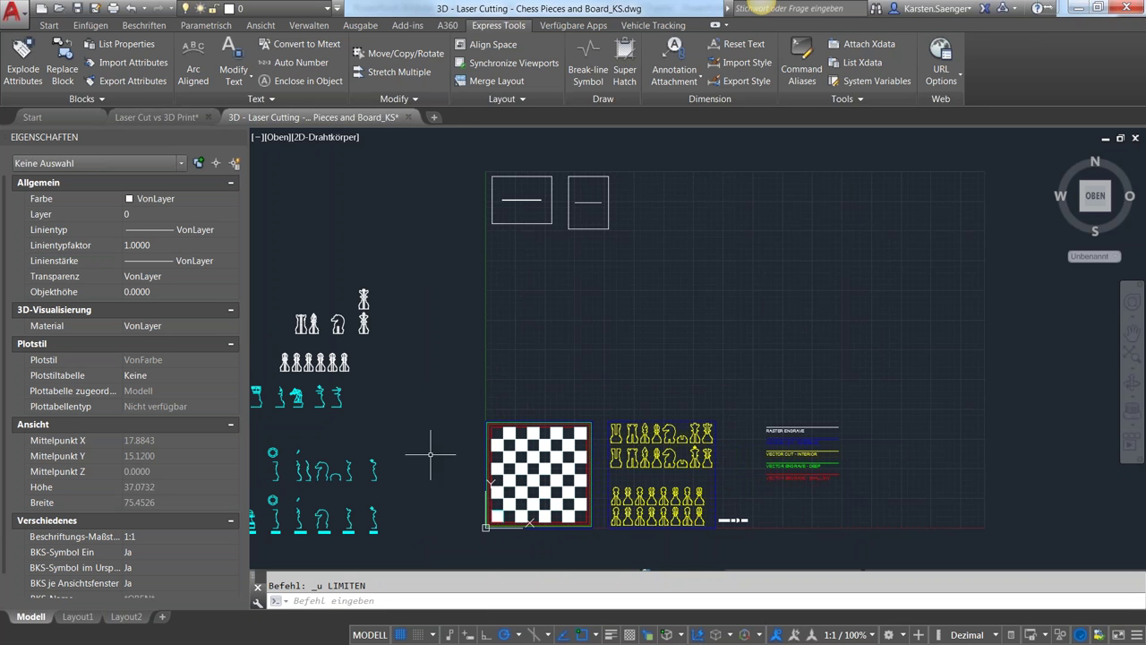
pyautogui.click(409, 601)
pyautogui.scroll(-2, 442, 524)
pyautogui.moveTo(440, 530); pyautogui.dragTo(454, 502, button='middle')
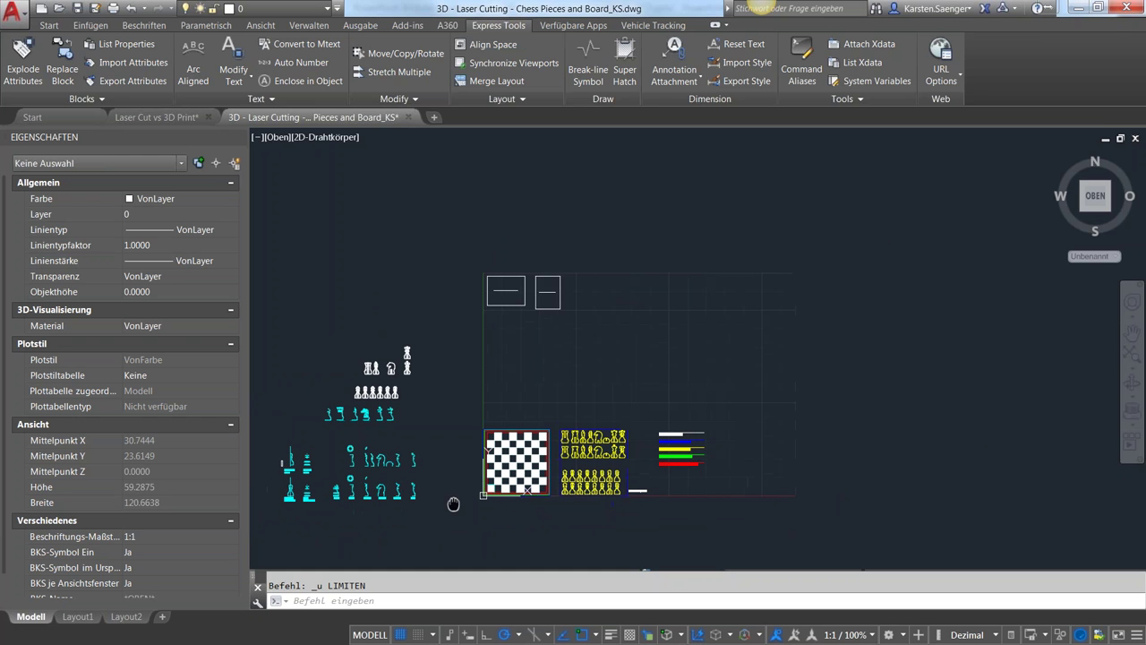
pyautogui.click(50, 25)
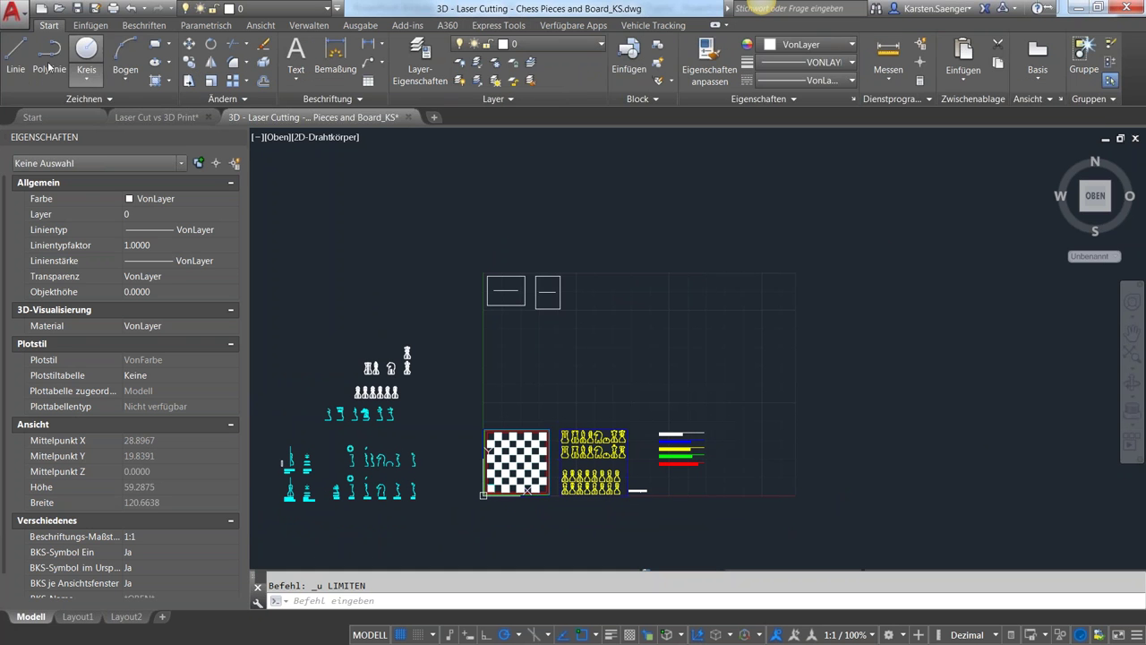
pyautogui.click(15, 56)
pyautogui.click(408, 279)
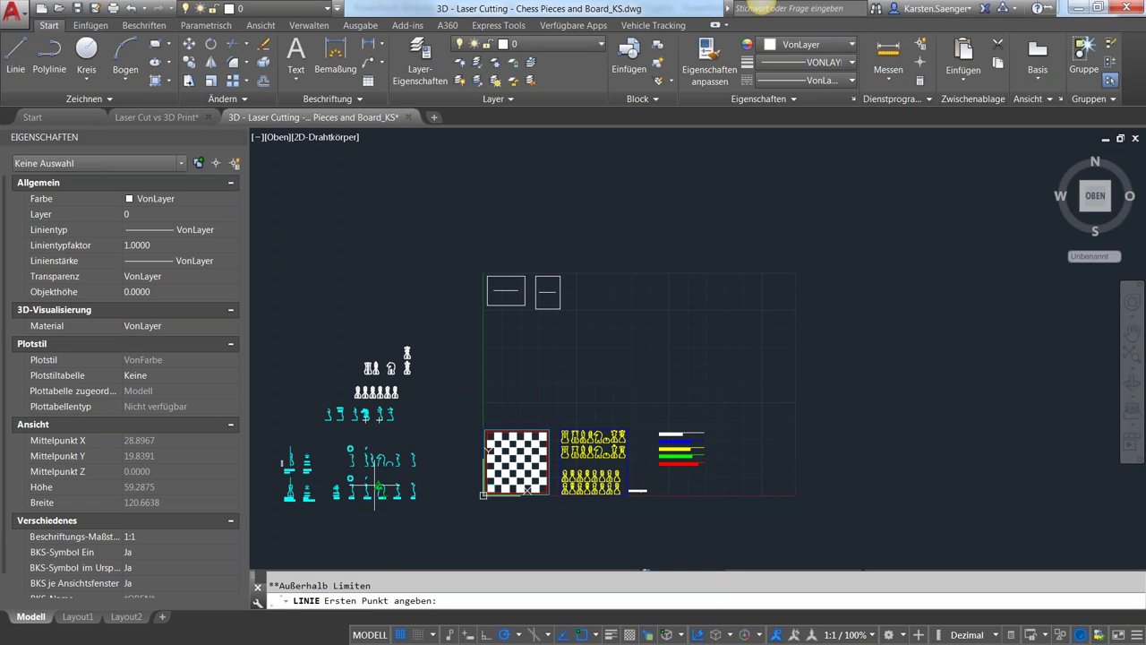
pyautogui.press('Escape')
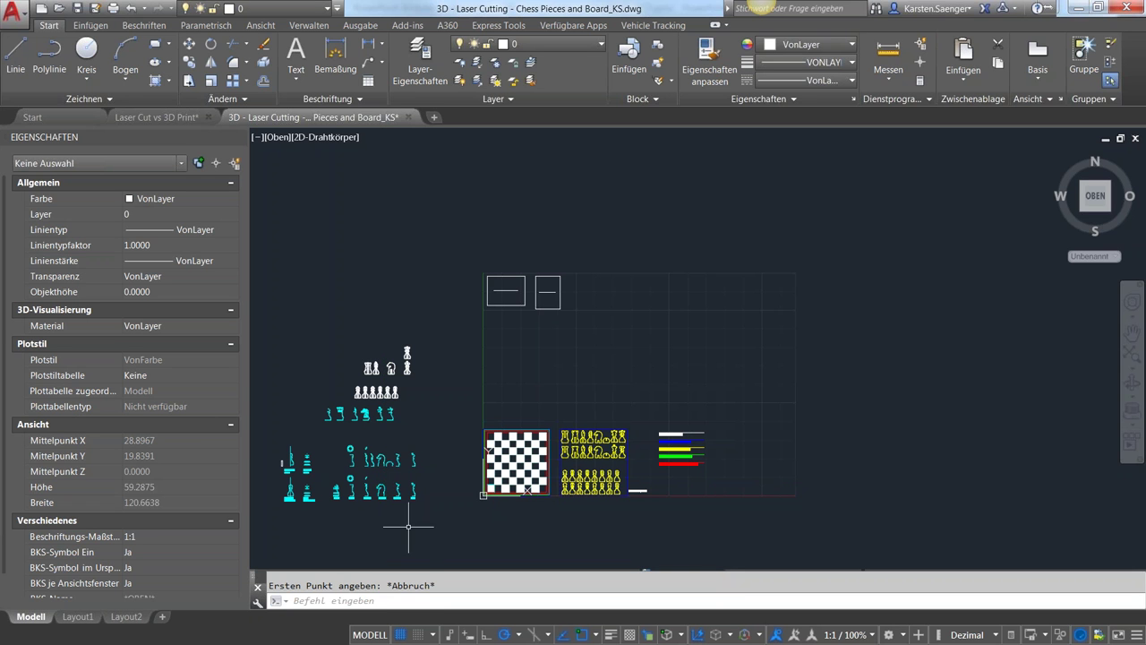
# Turn drawing limits checking off by answering A (Aus) to LIMITS.
pyautogui.write('LIMIT')
pyautogui.press('Return')
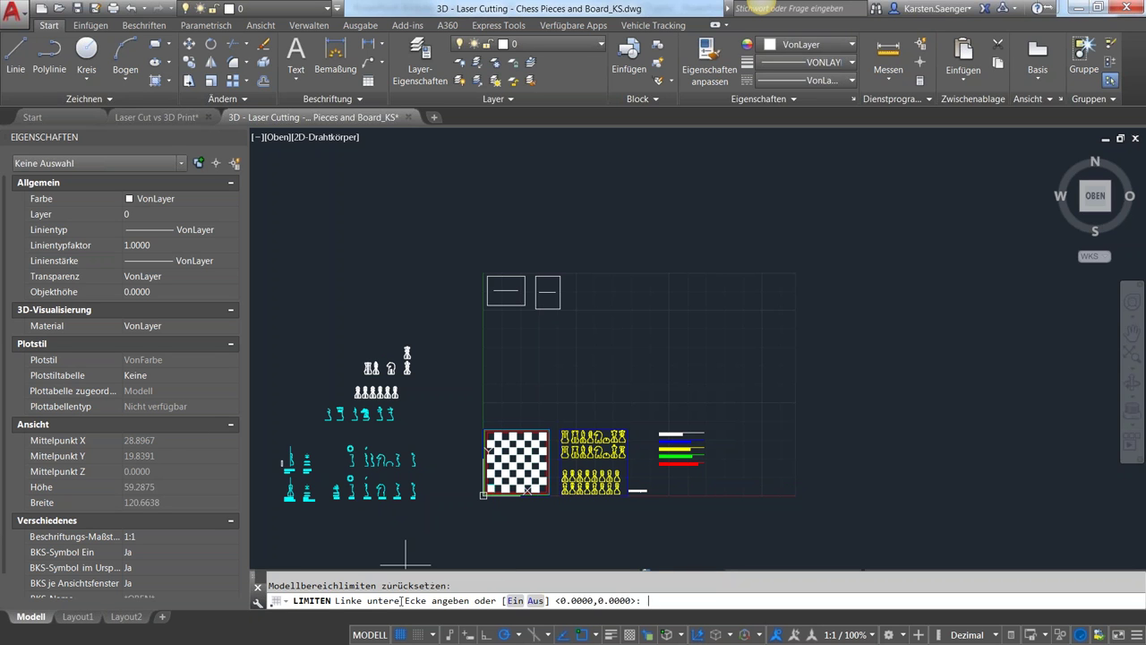
pyautogui.write('A')
pyautogui.press('Return')
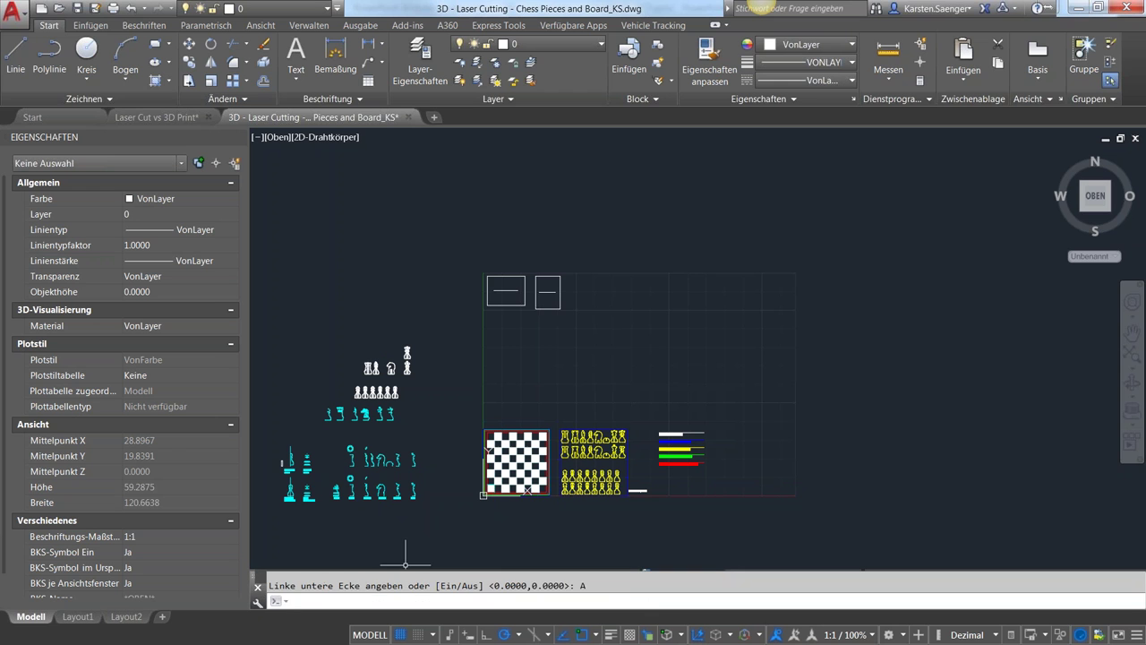
# Draw a test line, delete it, and show the full command history window.
pyautogui.click(17, 51)
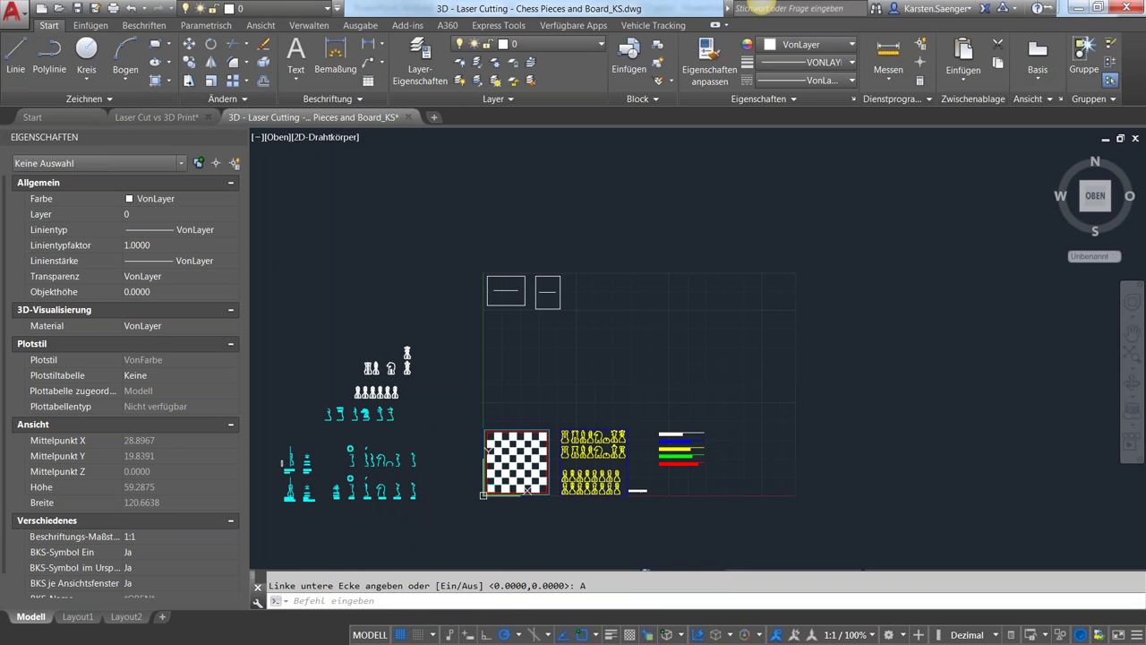
pyautogui.click(320, 267)
pyautogui.click(401, 219)
pyautogui.press('Return')
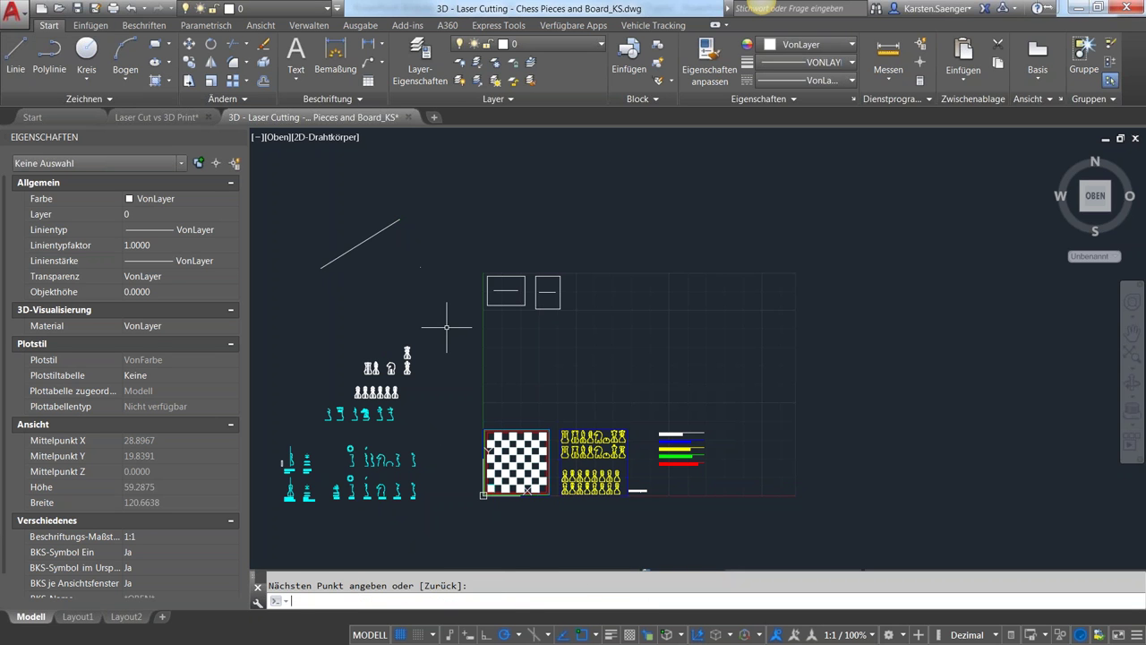
pyautogui.press('Escape')
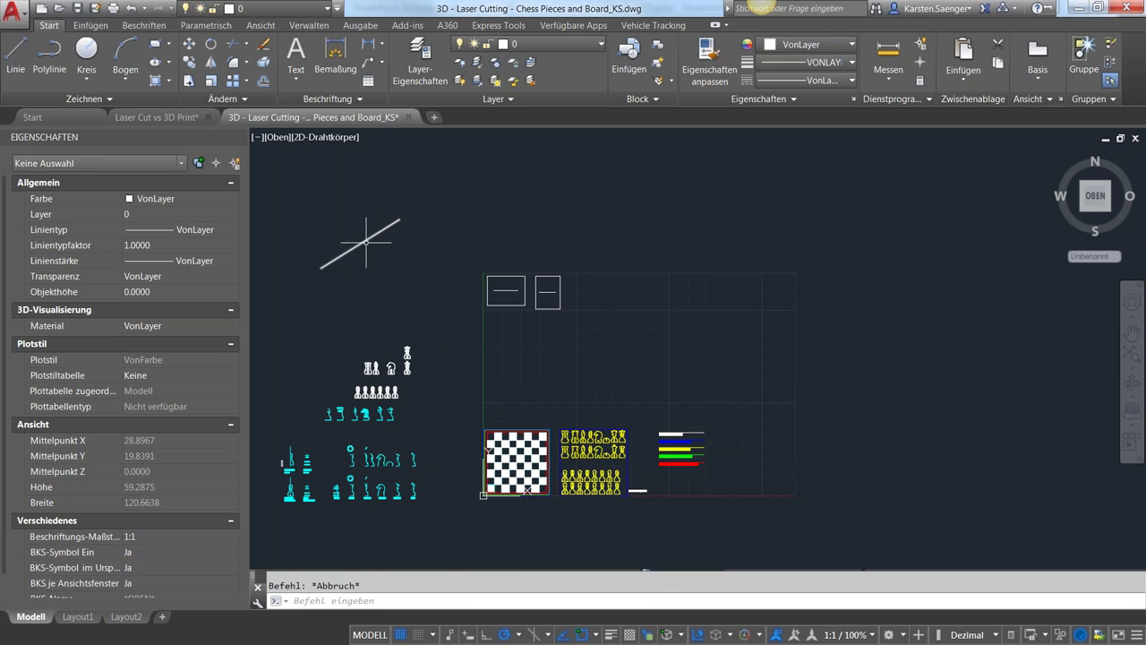
pyautogui.click(364, 241)
pyautogui.press('Delete')
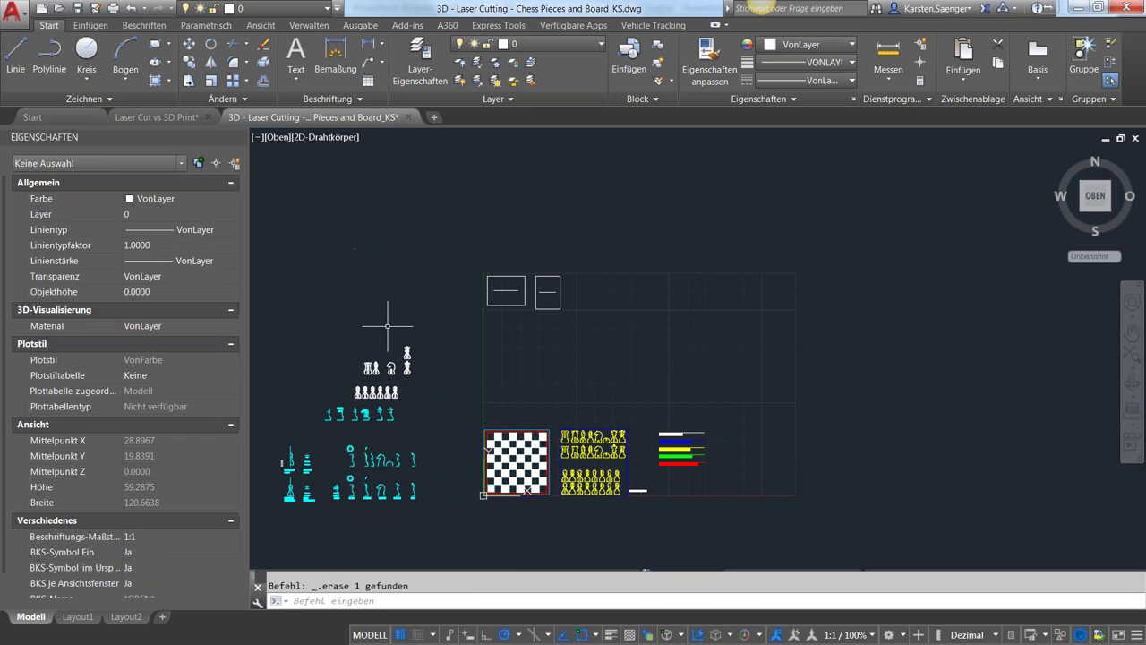
pyautogui.moveTo(402, 463); pyautogui.dragTo(497, 427, button='middle')
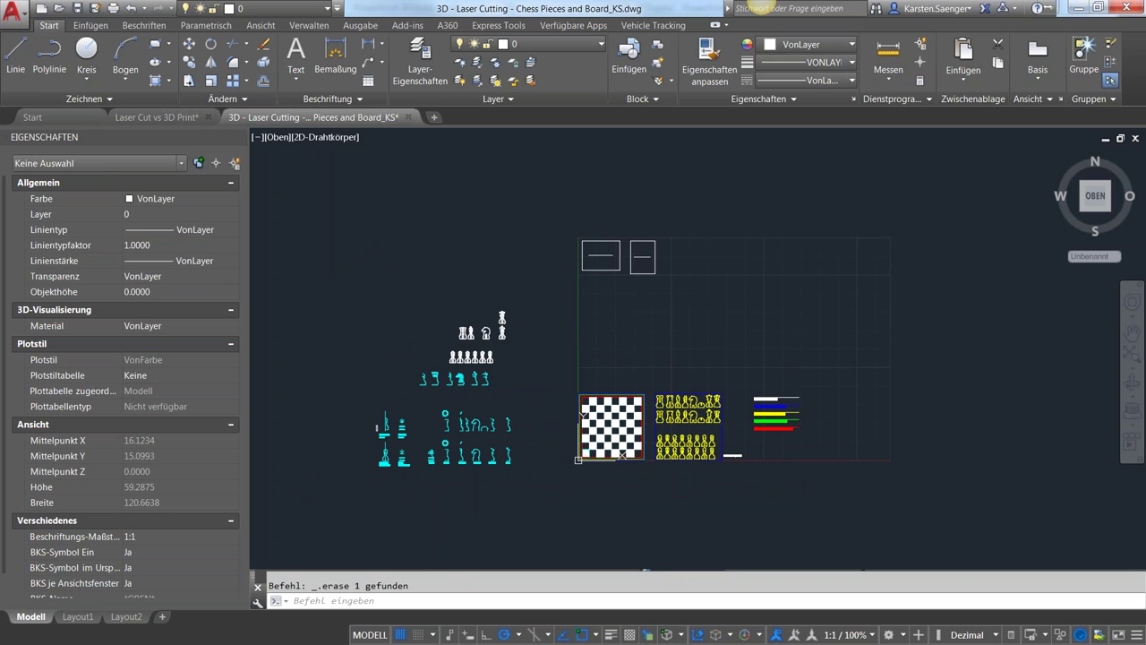
pyautogui.press('F2')
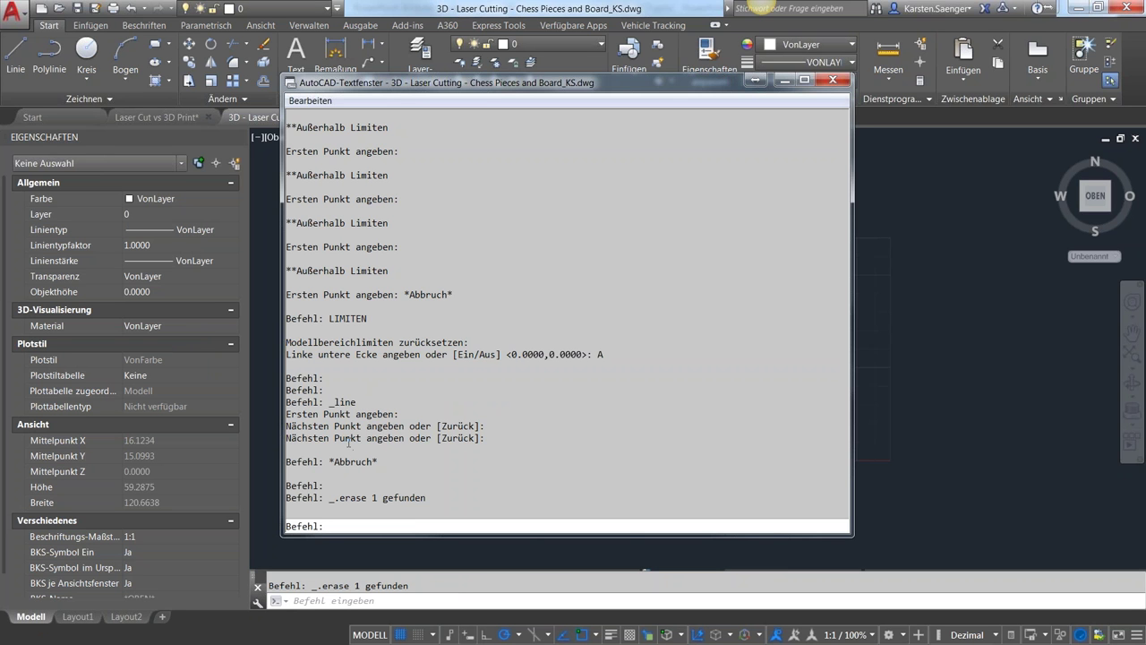
# Highlight the Außerhalb Limiten message in the history, then close the text window.
pyautogui.moveTo(387, 270); pyautogui.dragTo(285, 270)
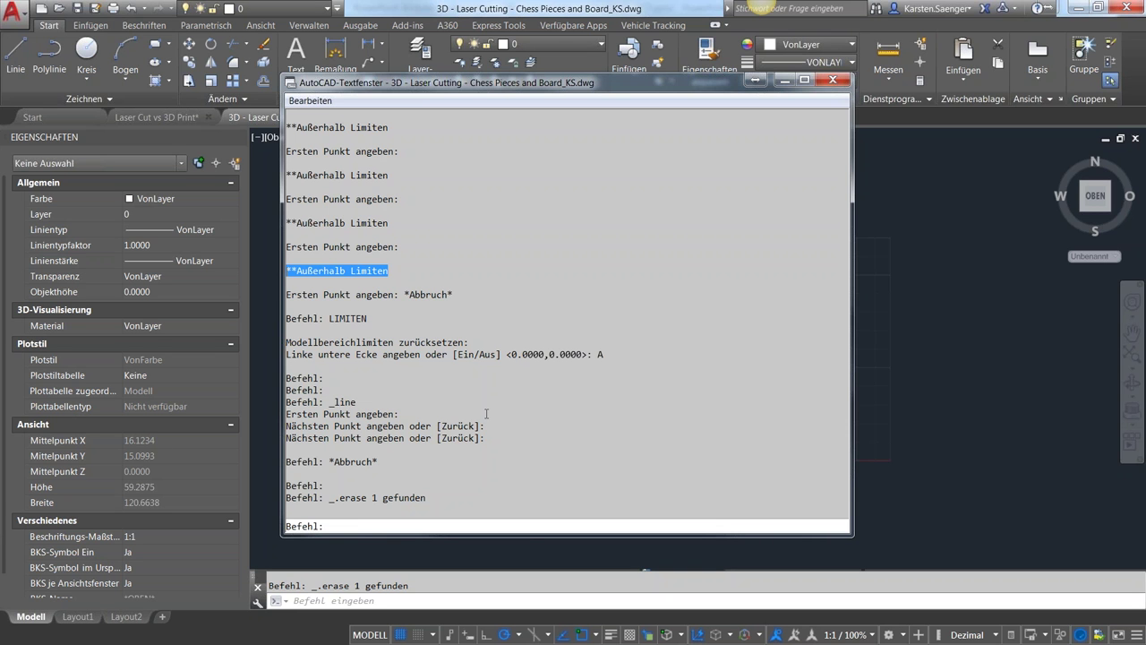
pyautogui.click(834, 81)
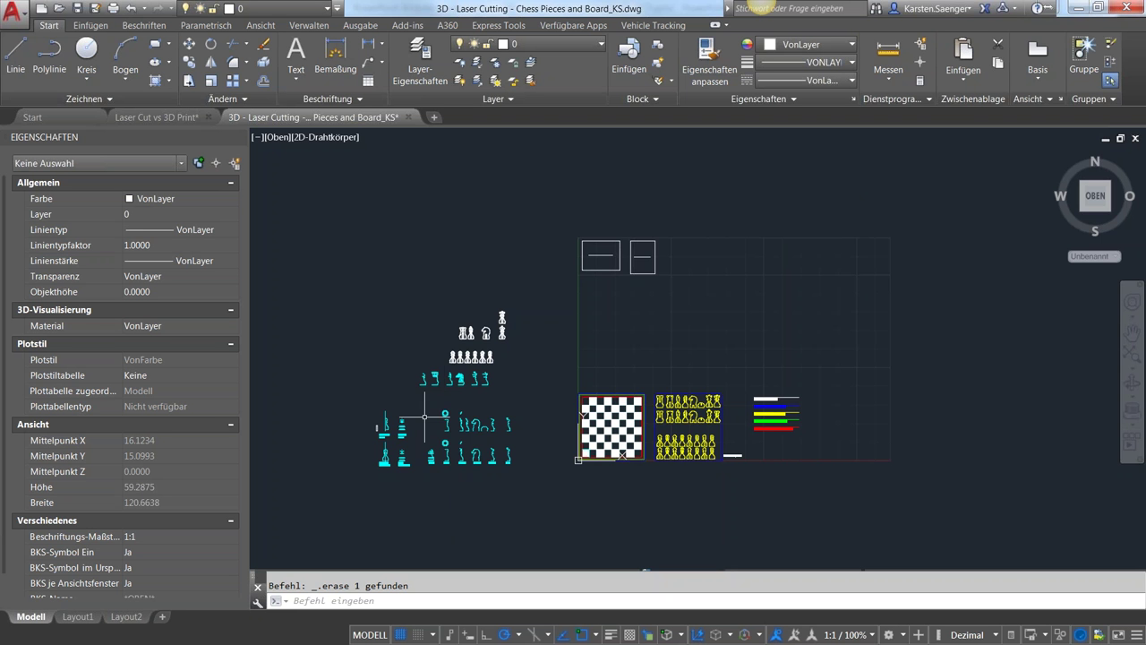
# Zoom and pan to the REVOLVED SOLID label and select its profile curve, then deselect it.
pyautogui.scroll(4, 430, 417)
pyautogui.moveTo(368, 432); pyautogui.dragTo(481, 386, button='middle')
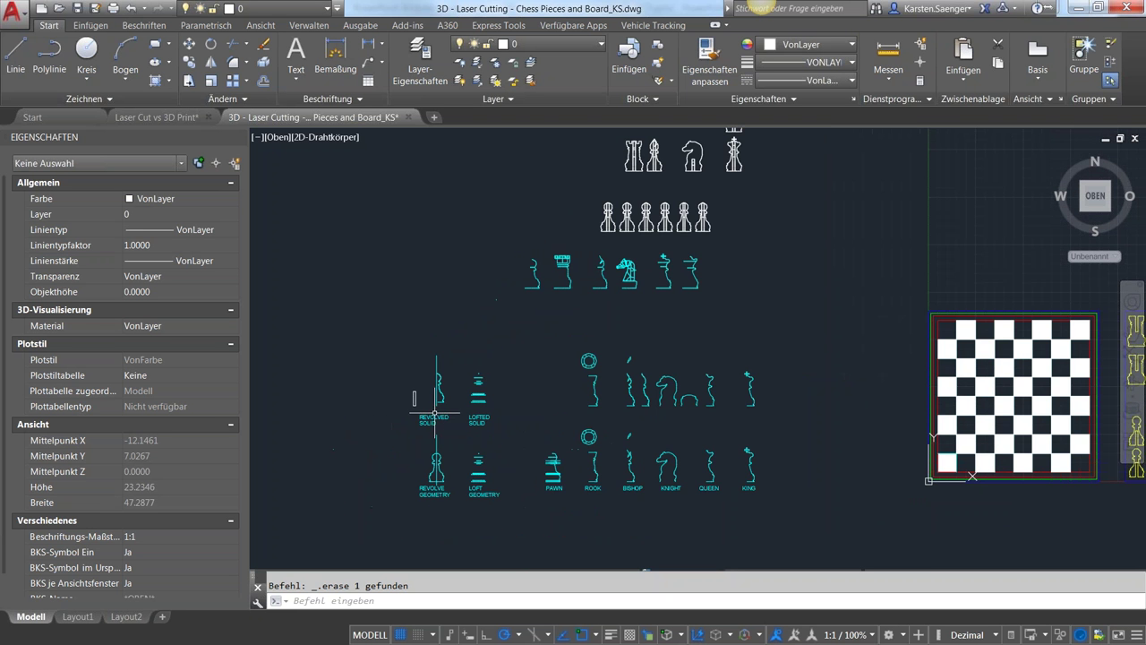
pyautogui.scroll(5, 454, 437)
pyautogui.moveTo(442, 435); pyautogui.dragTo(480, 495, button='middle')
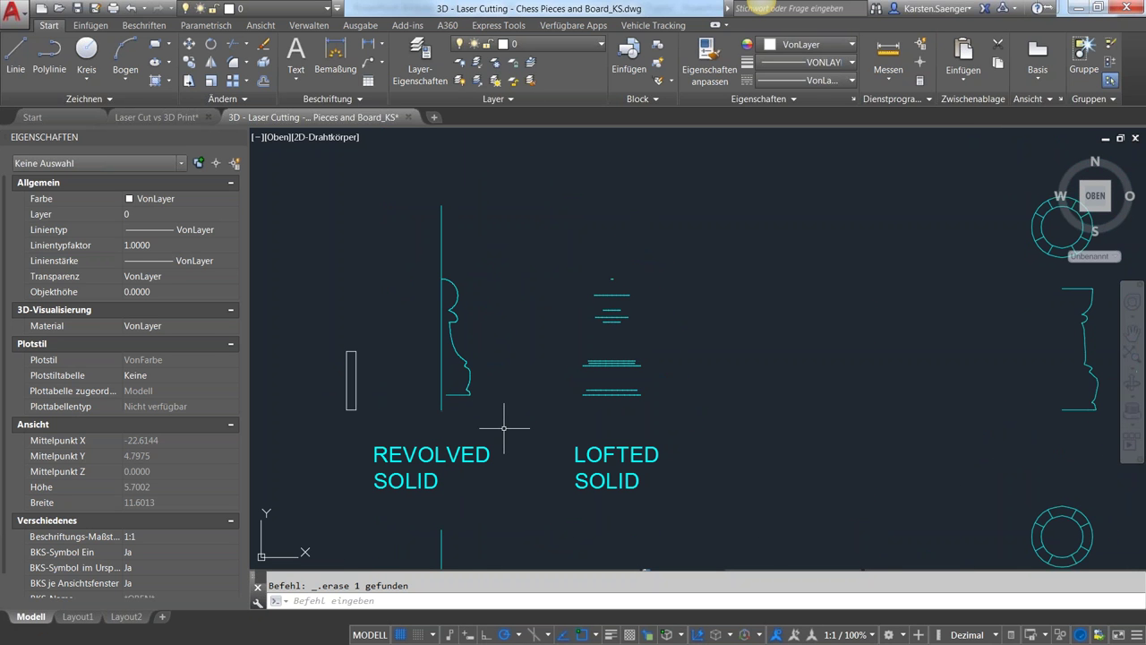
pyautogui.scroll(-3, 505, 428)
pyautogui.scroll(1, 478, 442)
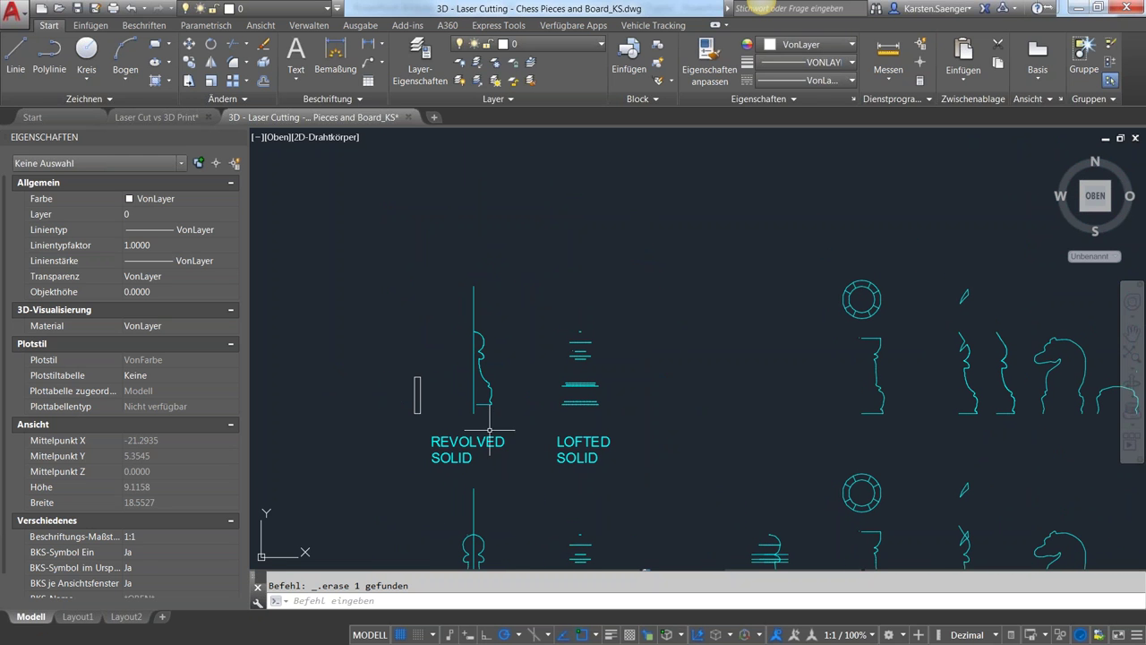
pyautogui.scroll(2, 489, 403)
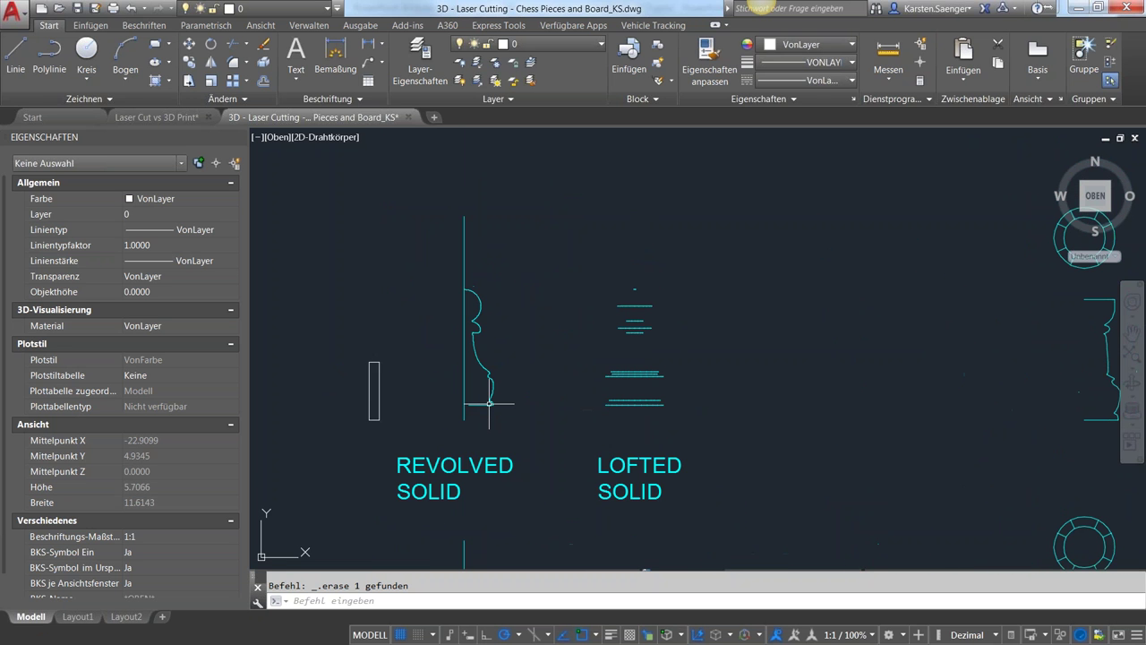
pyautogui.click(486, 405)
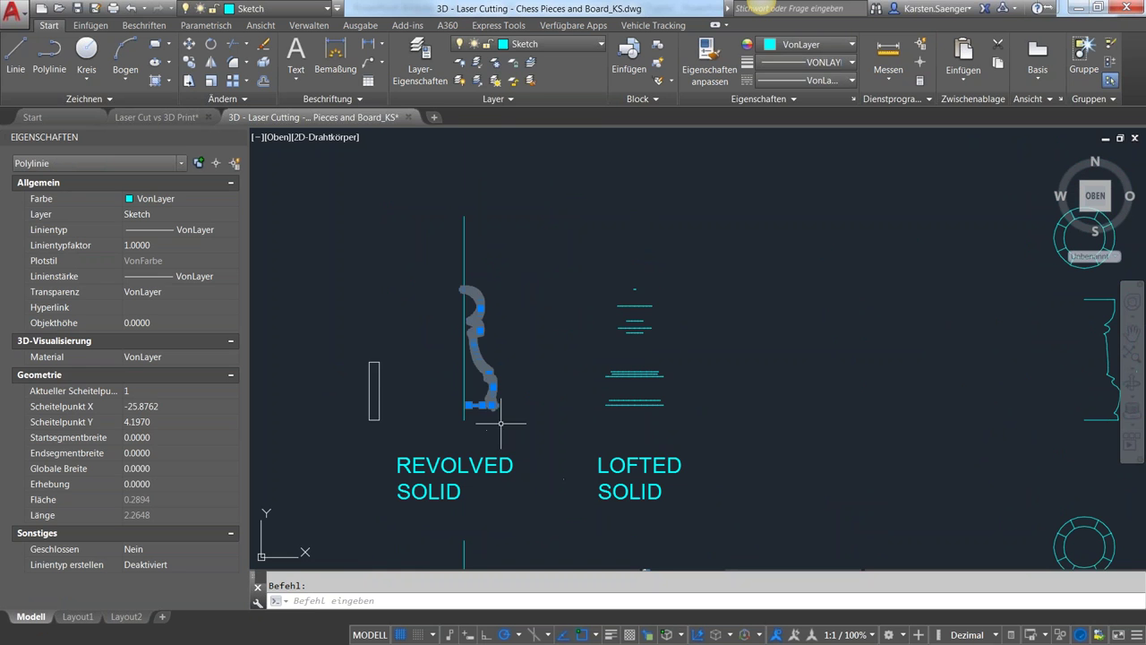
pyautogui.scroll(2, 493, 397)
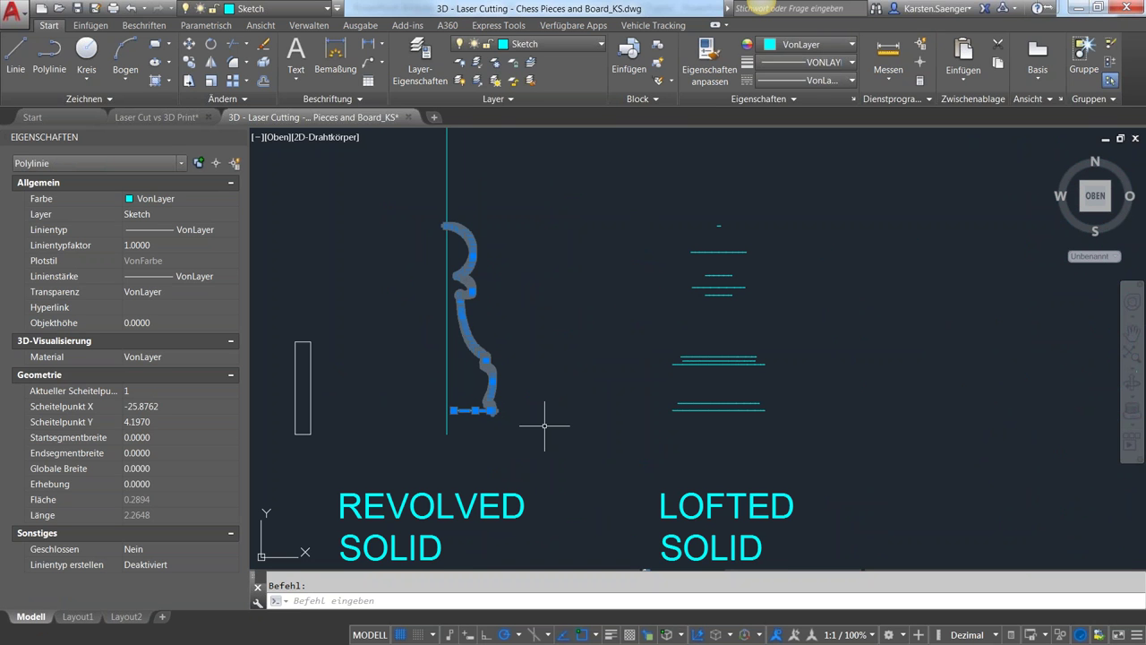
pyautogui.press('Escape')
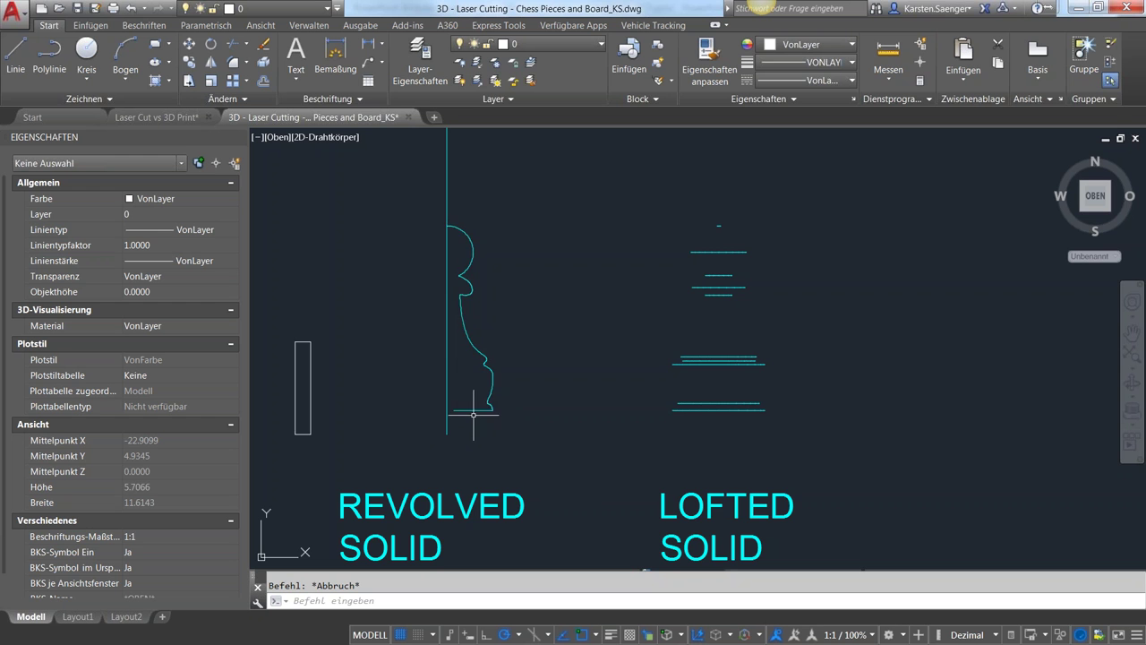
# Select the top-left chess piece solid and inspect its right-click options.
pyautogui.scroll(-5, 552, 460)
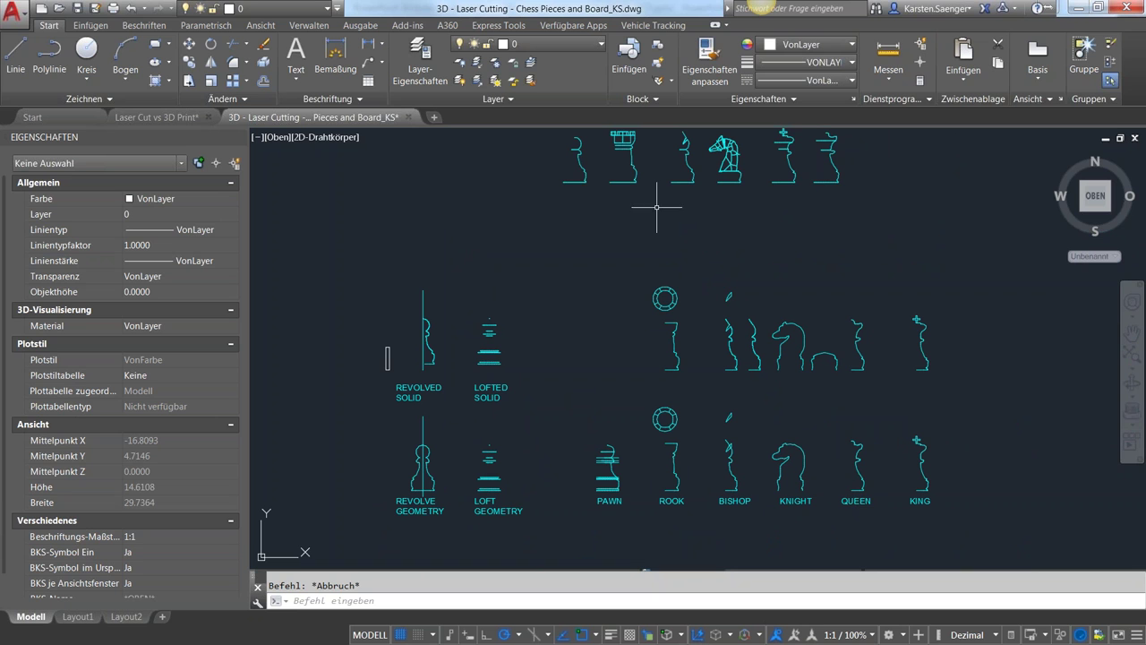
pyautogui.click(582, 182)
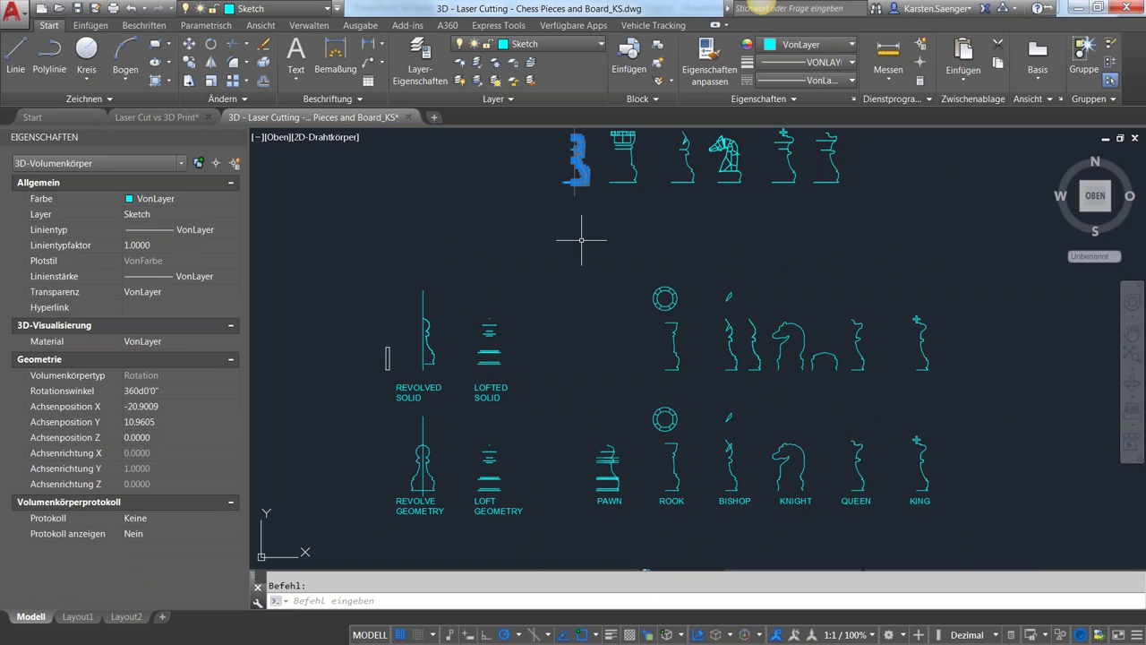
pyautogui.scroll(5, 609, 166)
pyautogui.scroll(4, 609, 167)
pyautogui.scroll(-2, 568, 357)
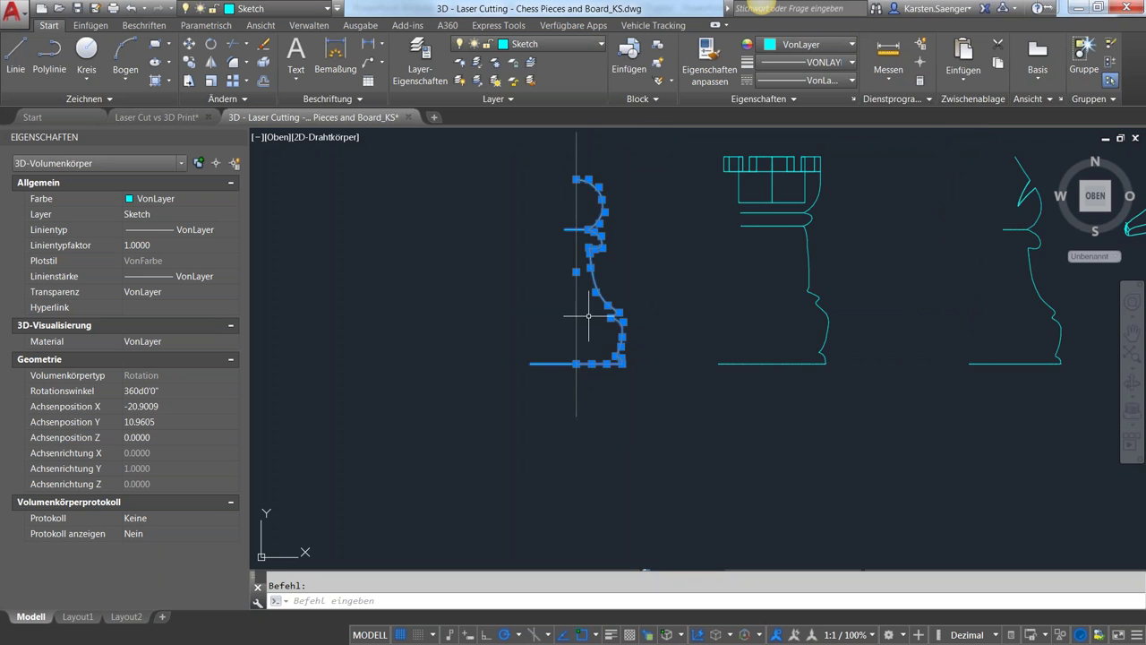
pyautogui.scroll(2, 593, 307)
pyautogui.rightClick(594, 307)
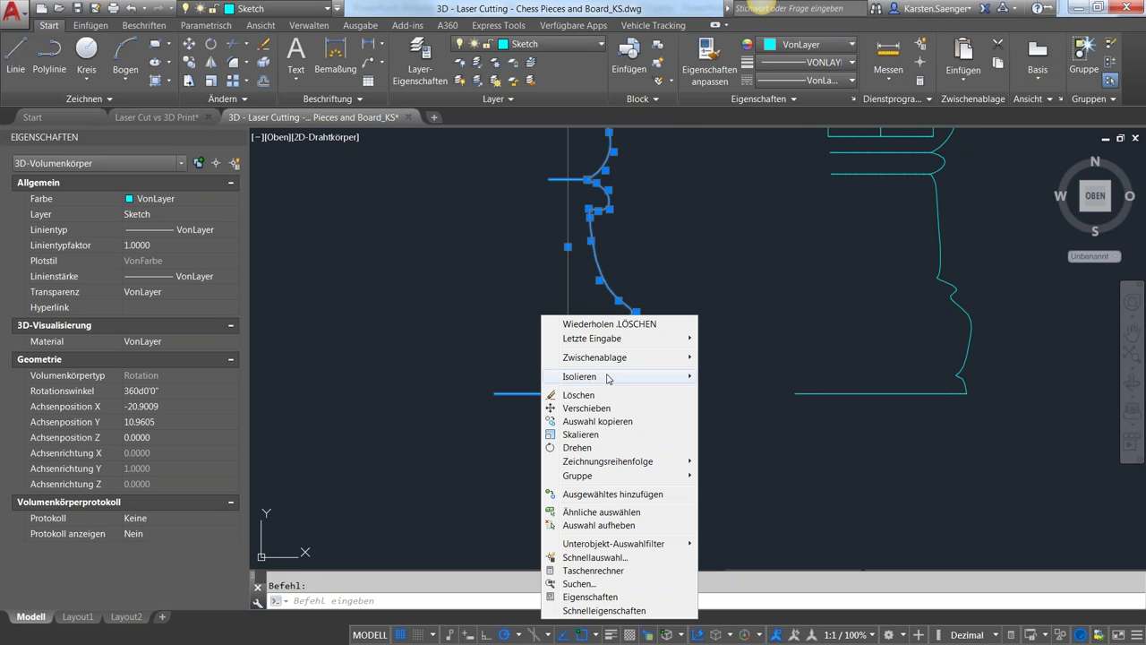
pyautogui.moveTo(580, 376)
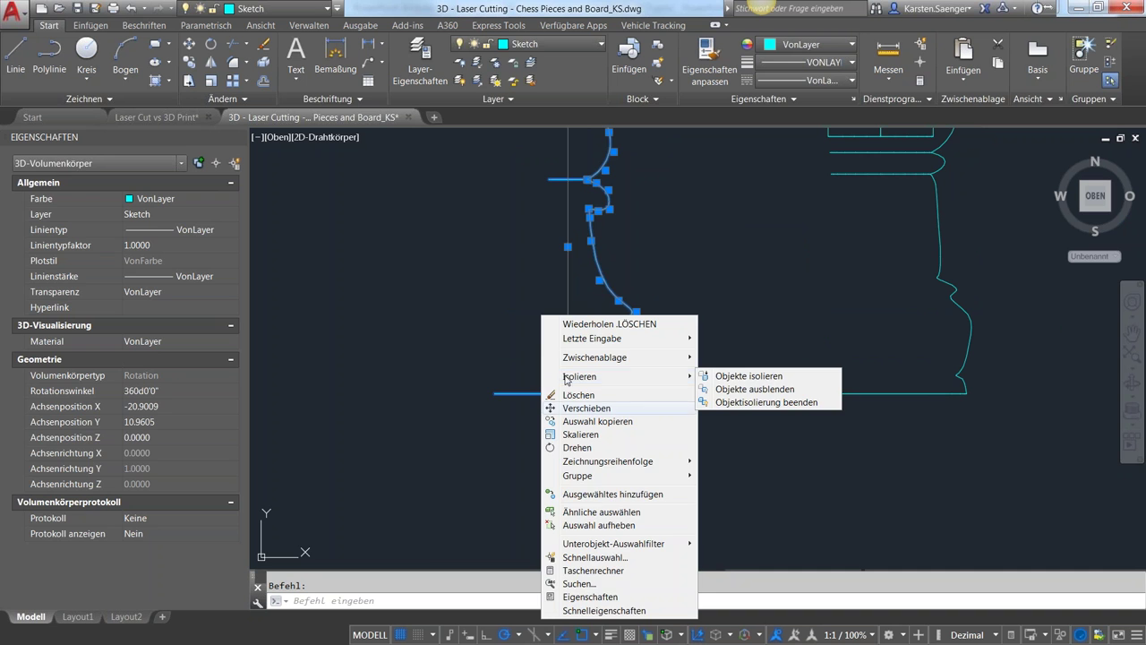
pyautogui.press('Escape')
pyautogui.press('Escape')
# Select the revolved-solid profile curve again for a closer look.
pyautogui.scroll(-3, 506, 417)
pyautogui.scroll(-2, 672, 338)
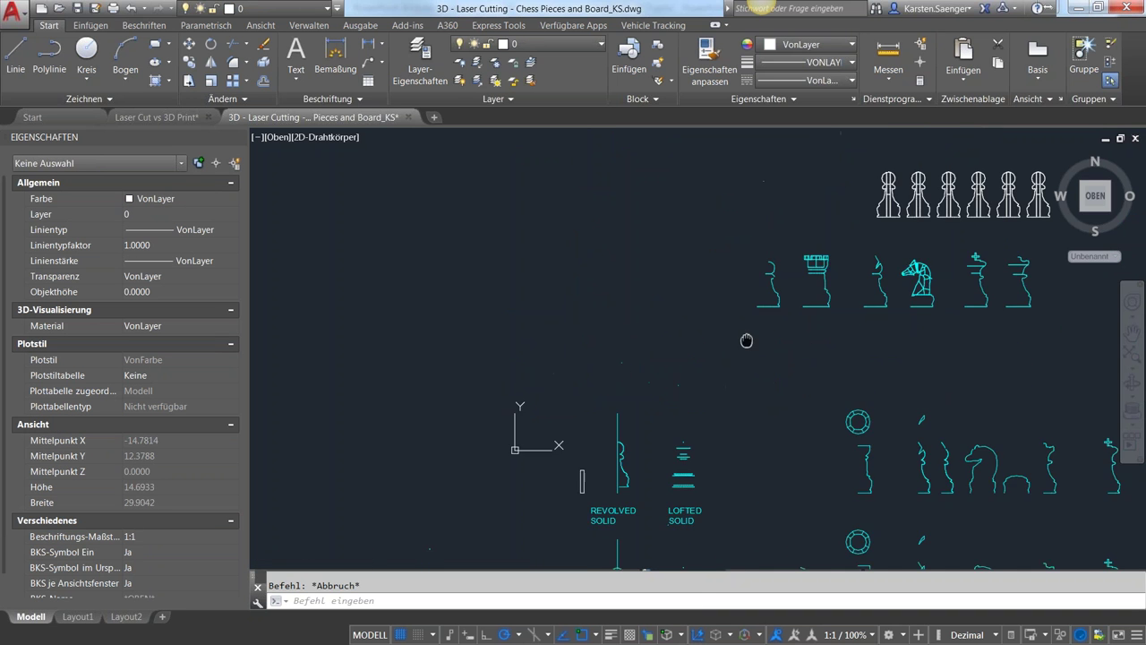
pyautogui.scroll(5, 624, 444)
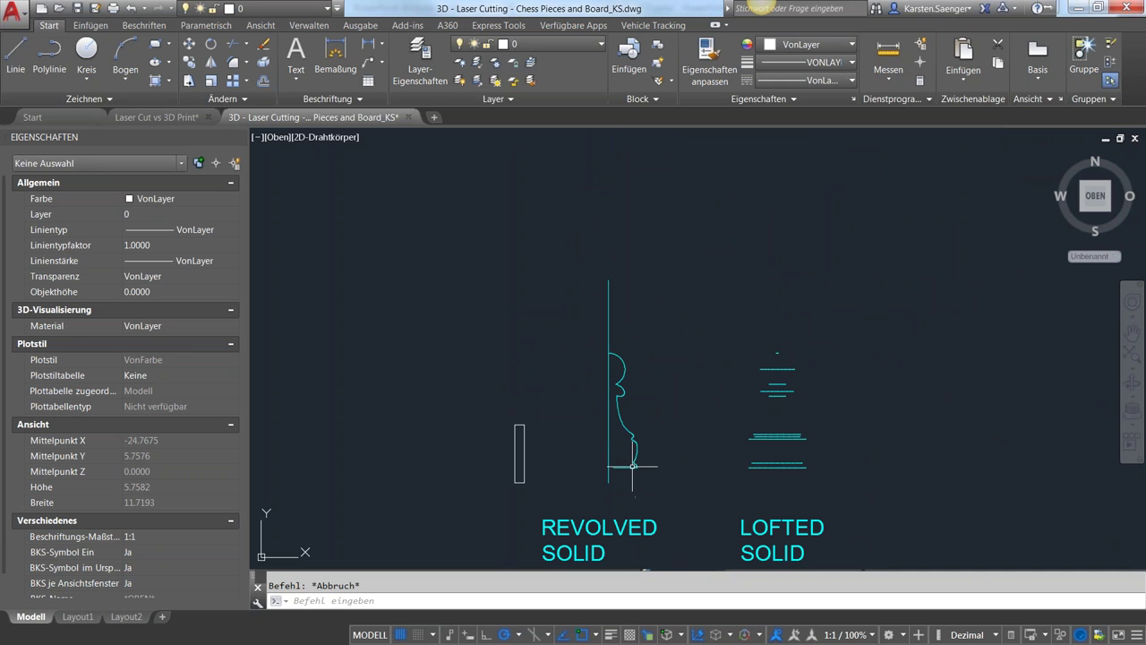
pyautogui.click(627, 466)
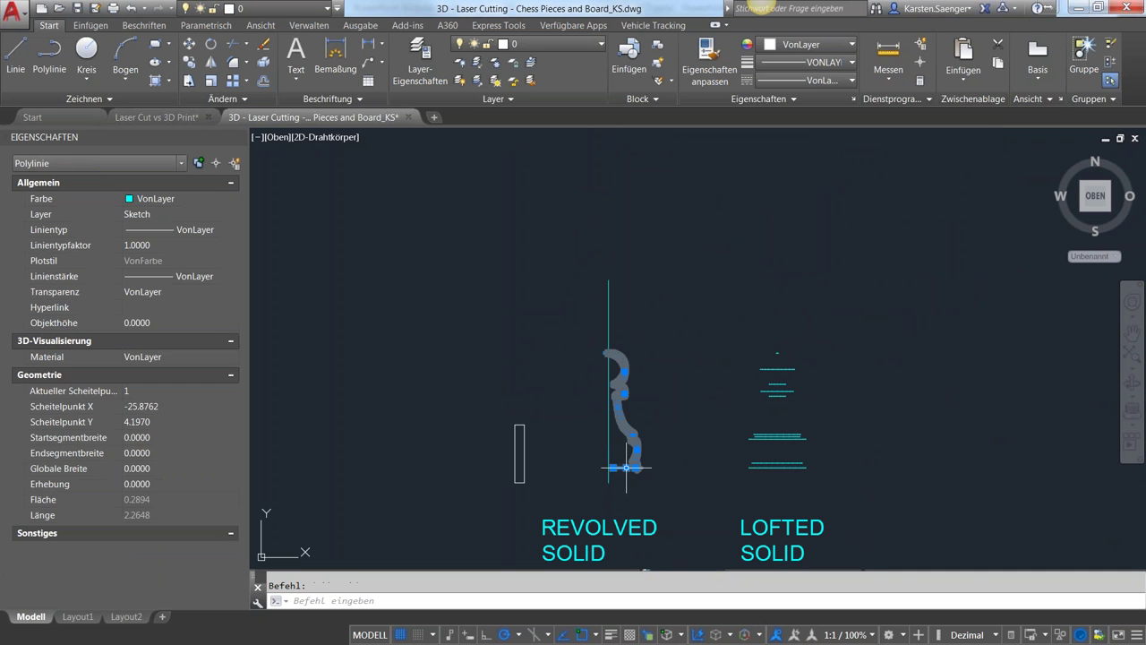
pyautogui.press('Escape')
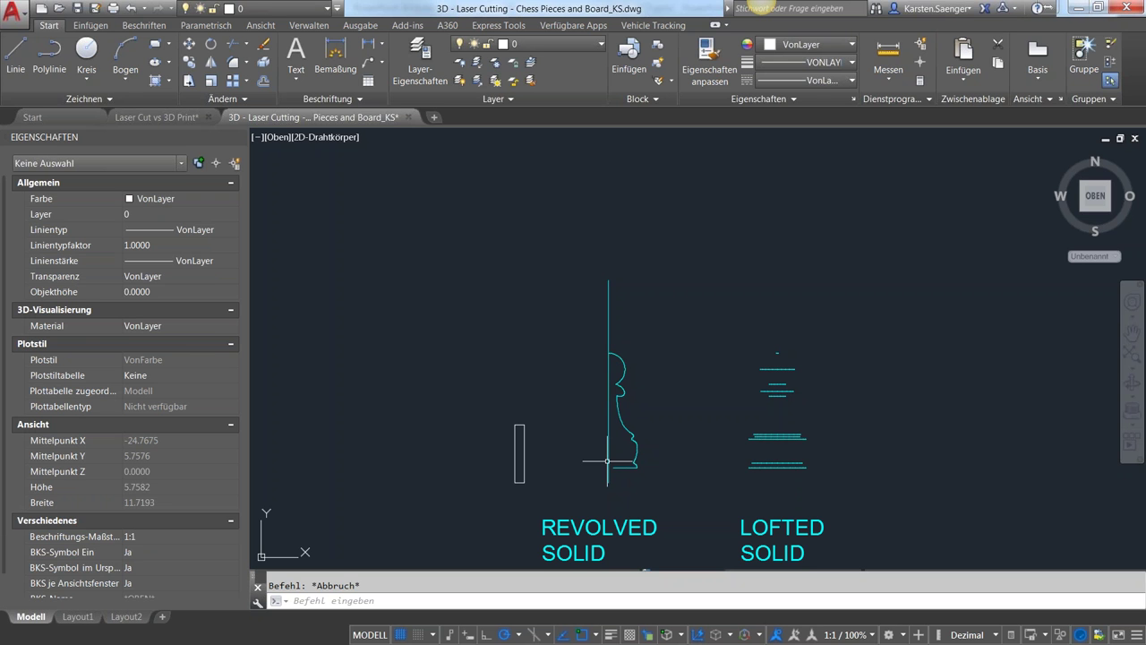
pyautogui.click(618, 468)
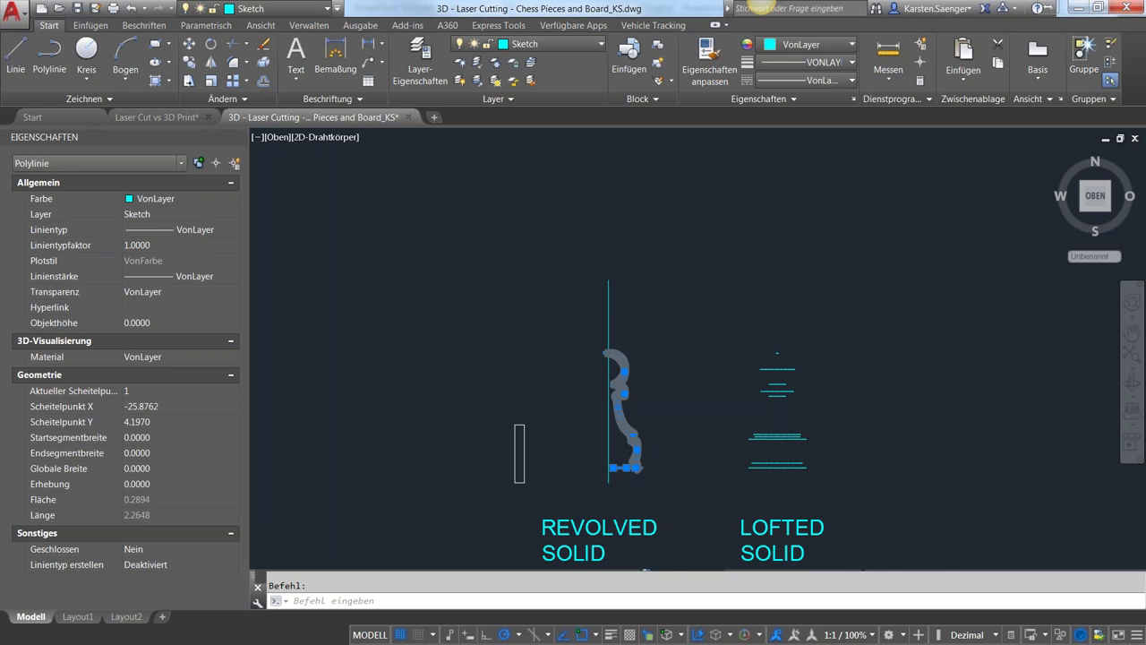
# Mirror the half pawn profile about its vertical centre line, keeping the original half.
pyautogui.scroll(2, 620, 470)
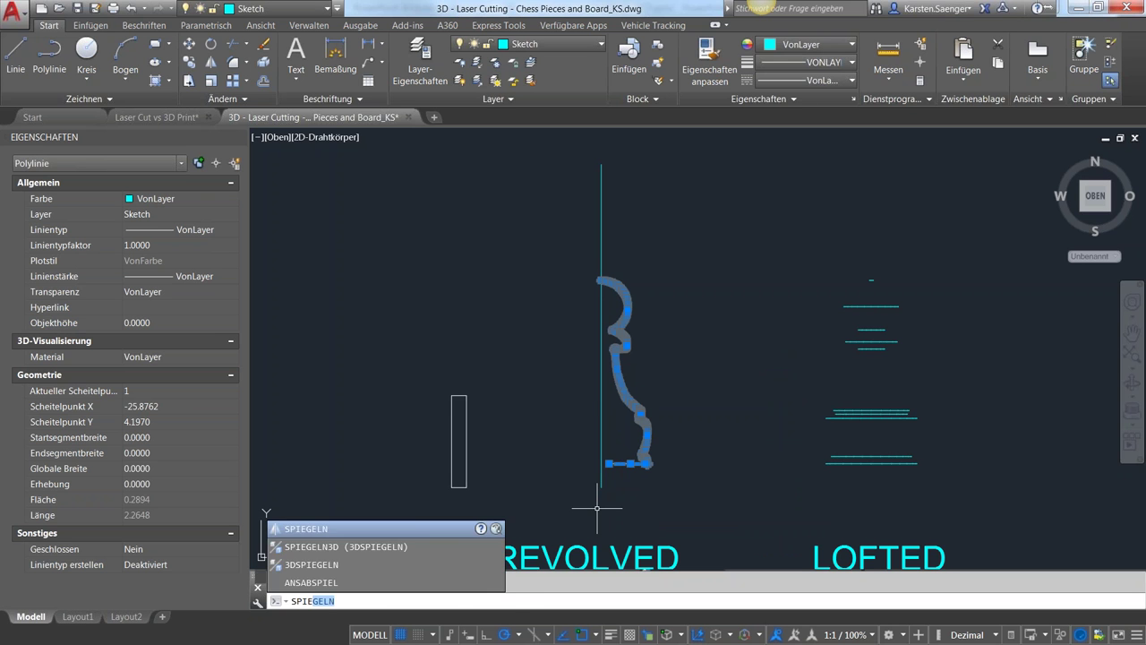
pyautogui.press('Return')
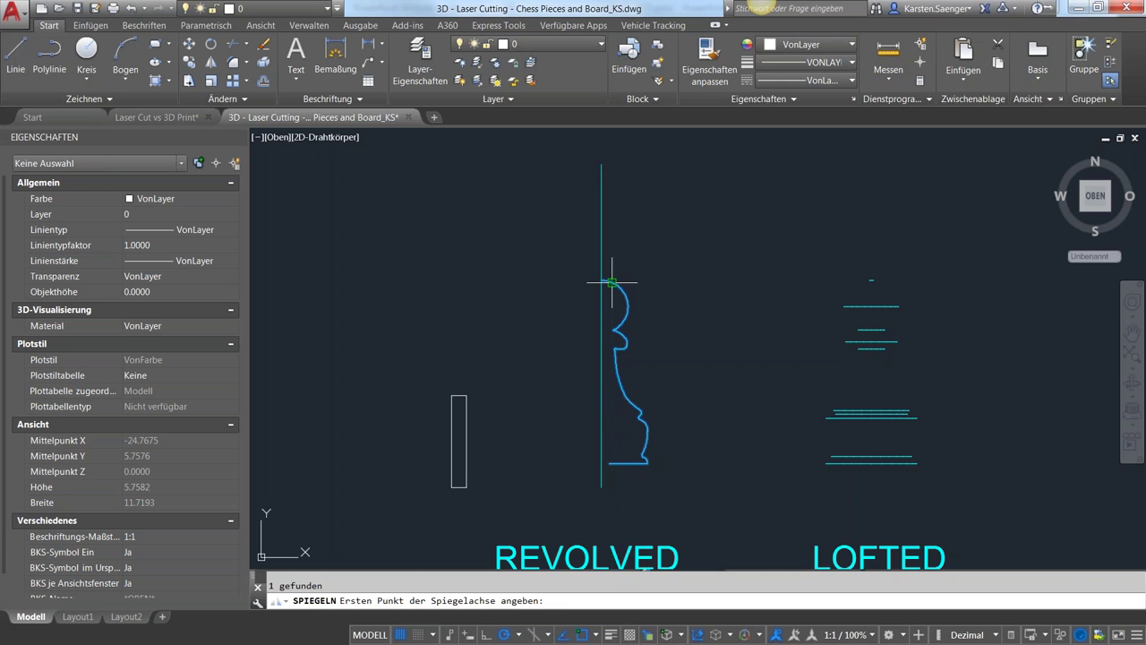
pyautogui.click(601, 231)
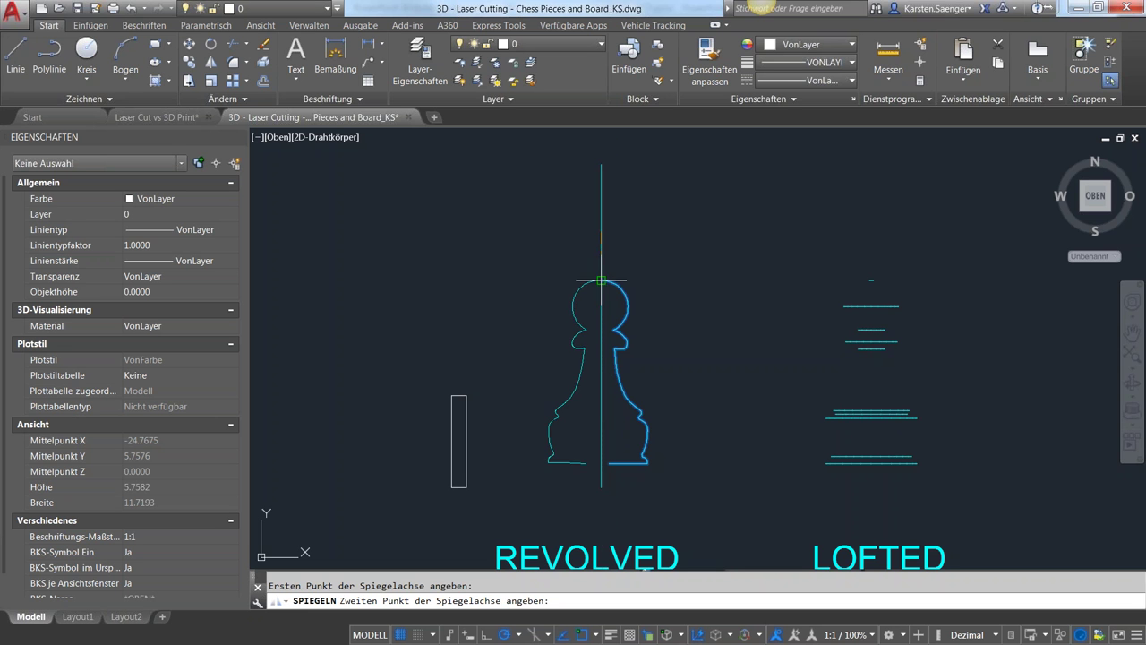
pyautogui.click(601, 487)
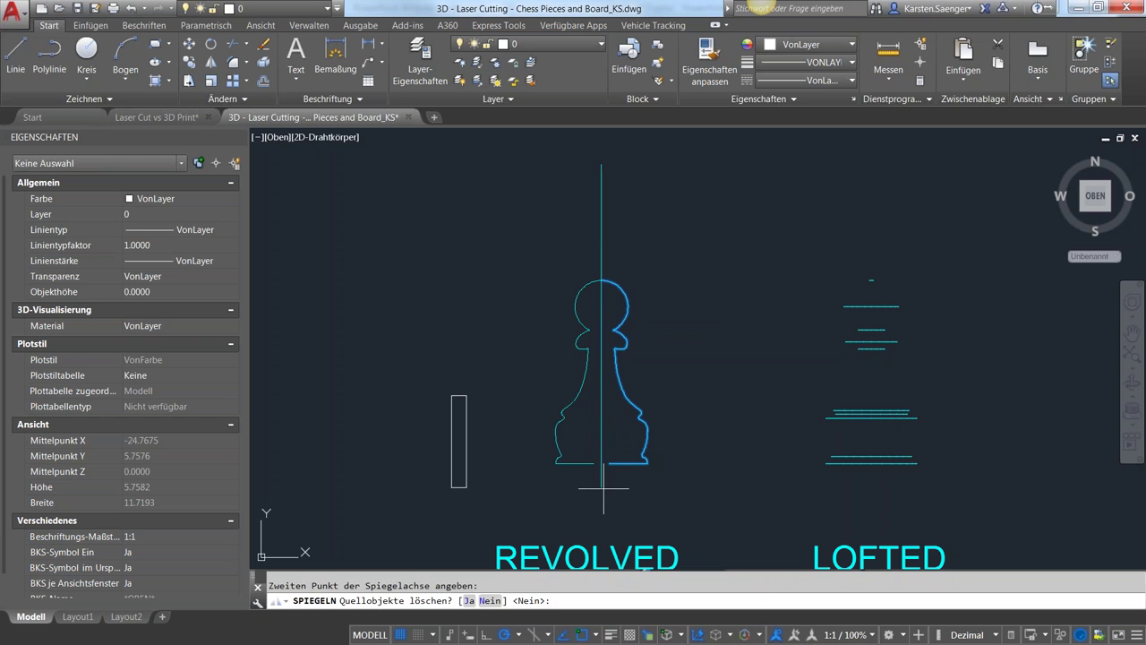
pyautogui.press('Return')
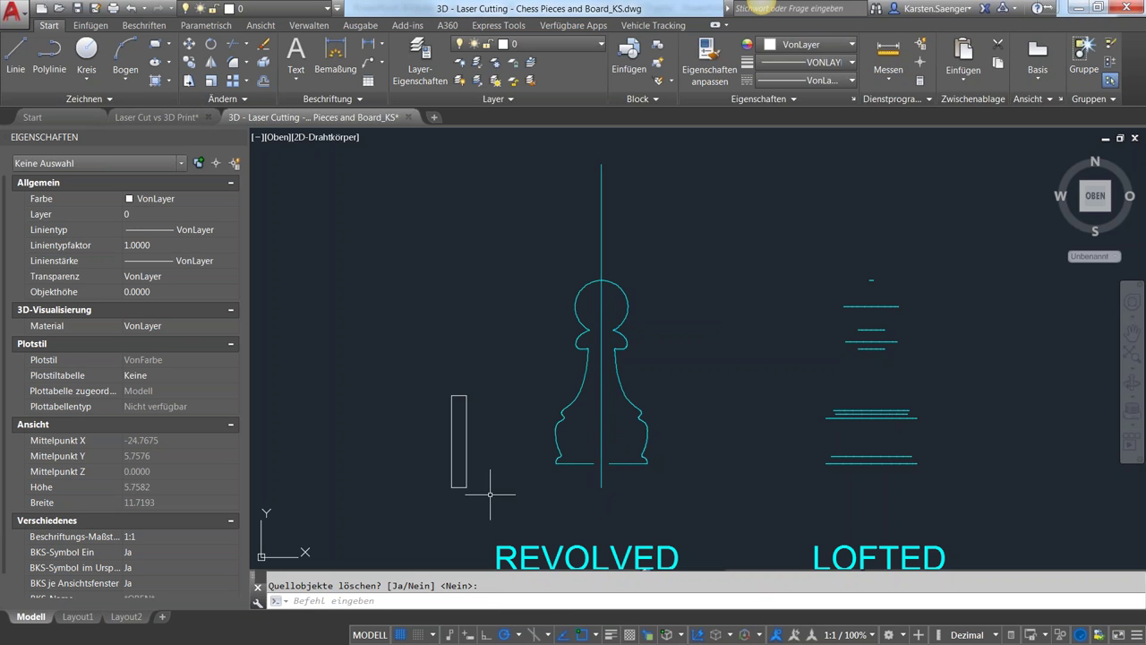
pyautogui.click(462, 488)
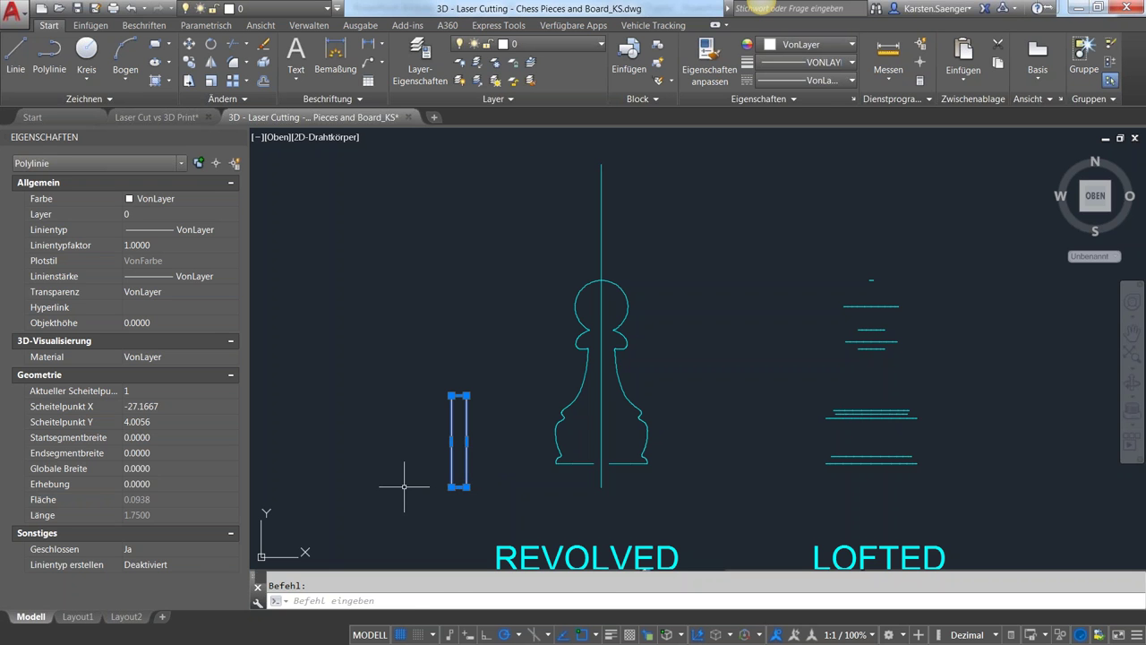
pyautogui.write('ko')
pyautogui.press('Return')
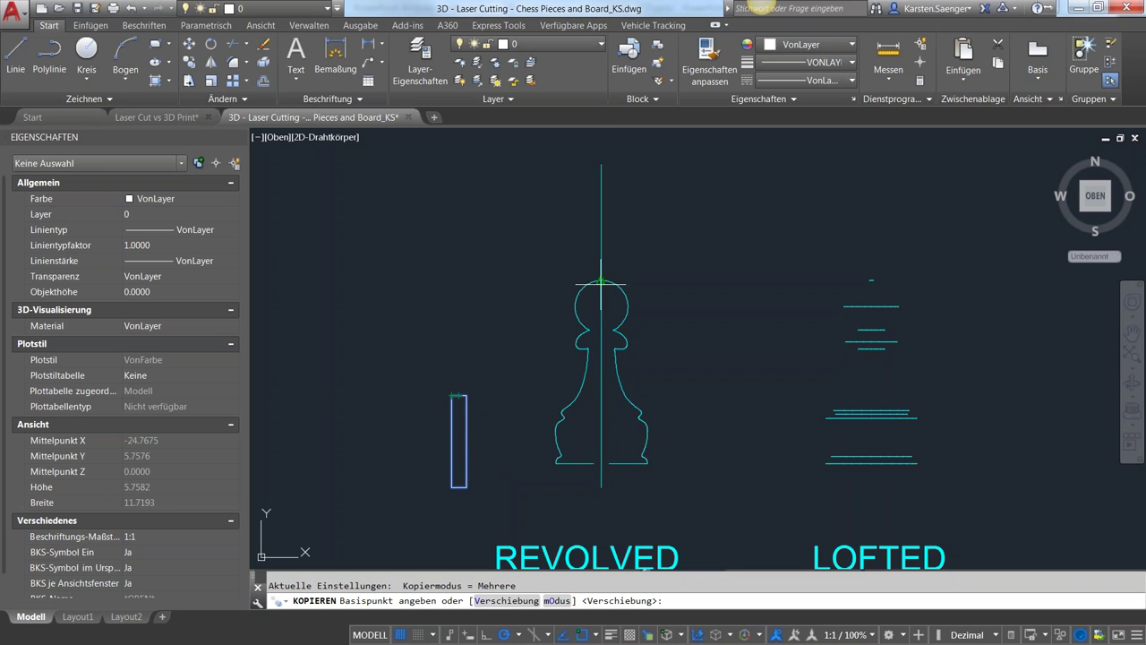
# Copy the narrow rectangle from its bottom point to the pawn's base centre.
pyautogui.click(459, 489)
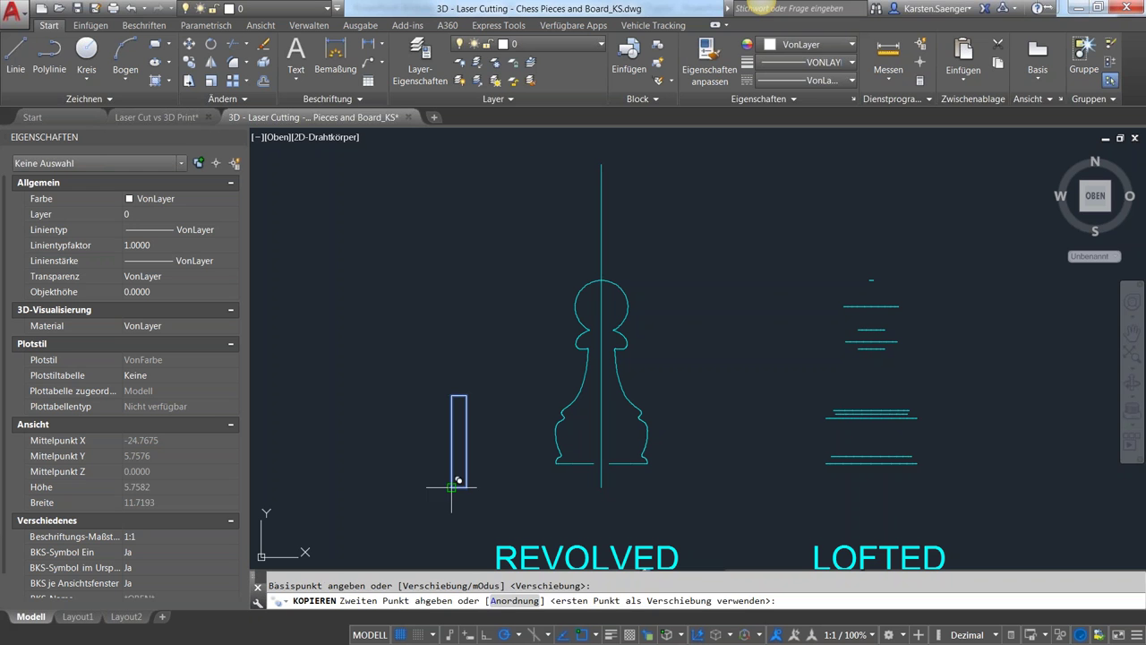
pyautogui.click(594, 463)
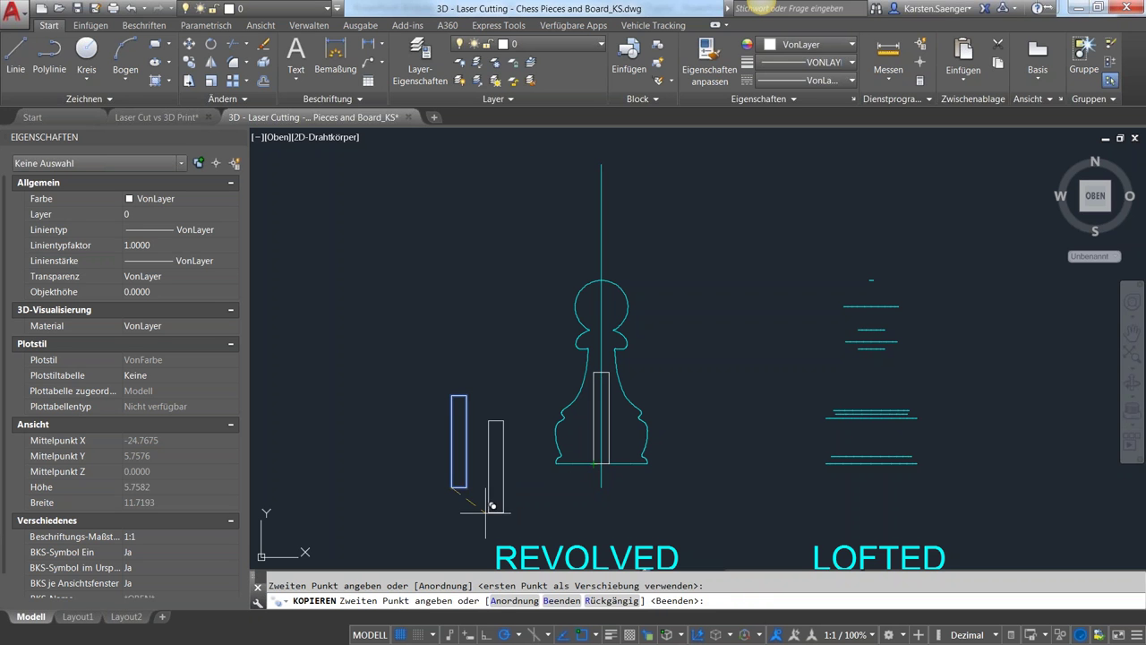
pyautogui.press('Escape')
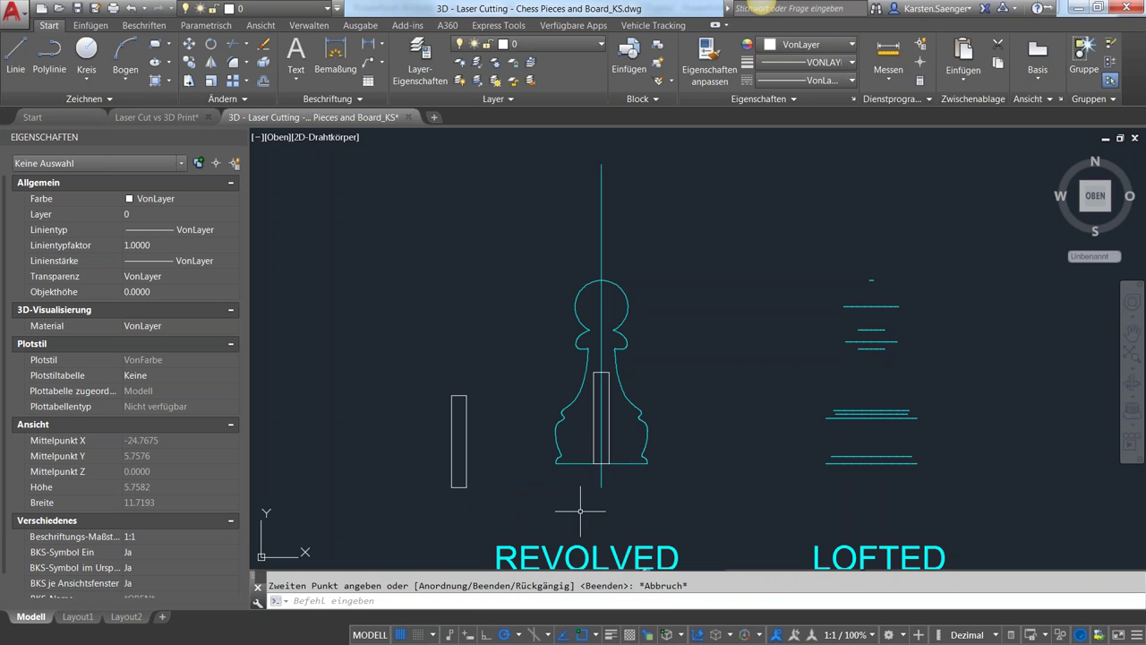
pyautogui.scroll(1, 601, 490)
pyautogui.scroll(1, 660, 472)
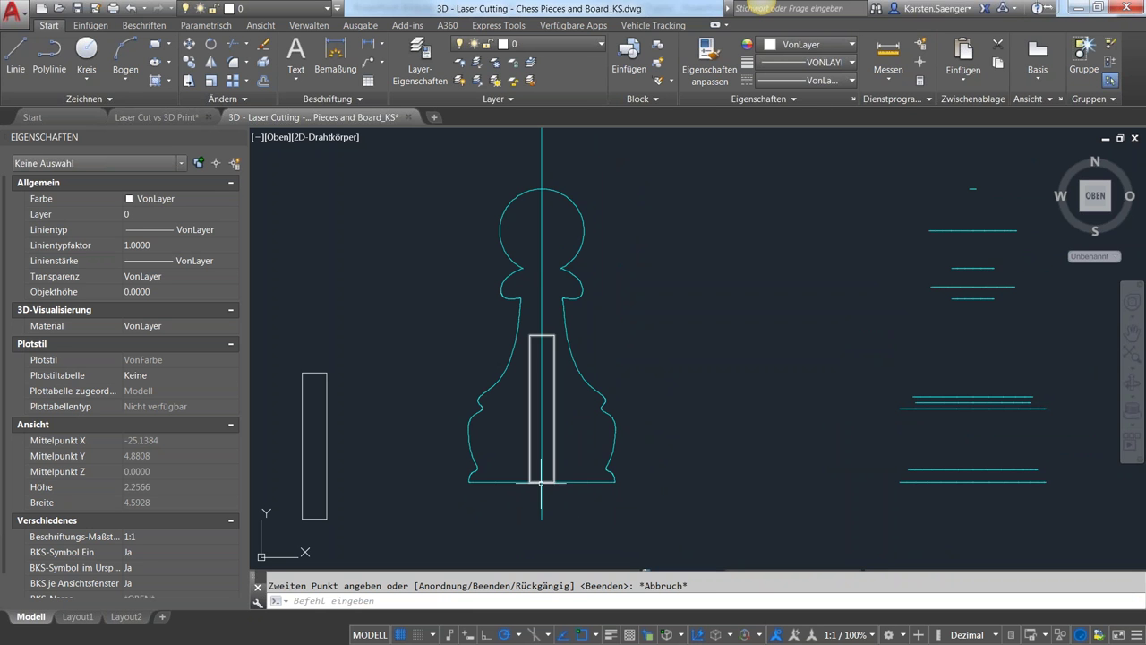
pyautogui.scroll(1, 531, 481)
pyautogui.scroll(1, 502, 483)
pyautogui.scroll(-1, 482, 485)
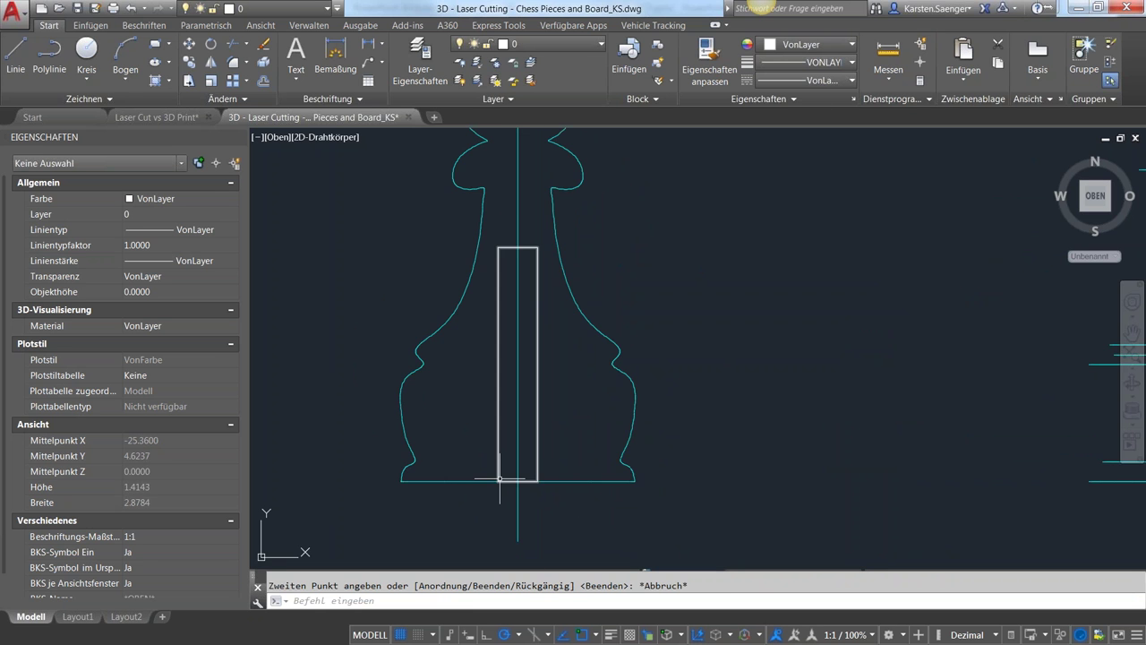
# Break the inner rectangle at its lower-left and lower-right corners with Break at Point.
pyautogui.click(503, 459)
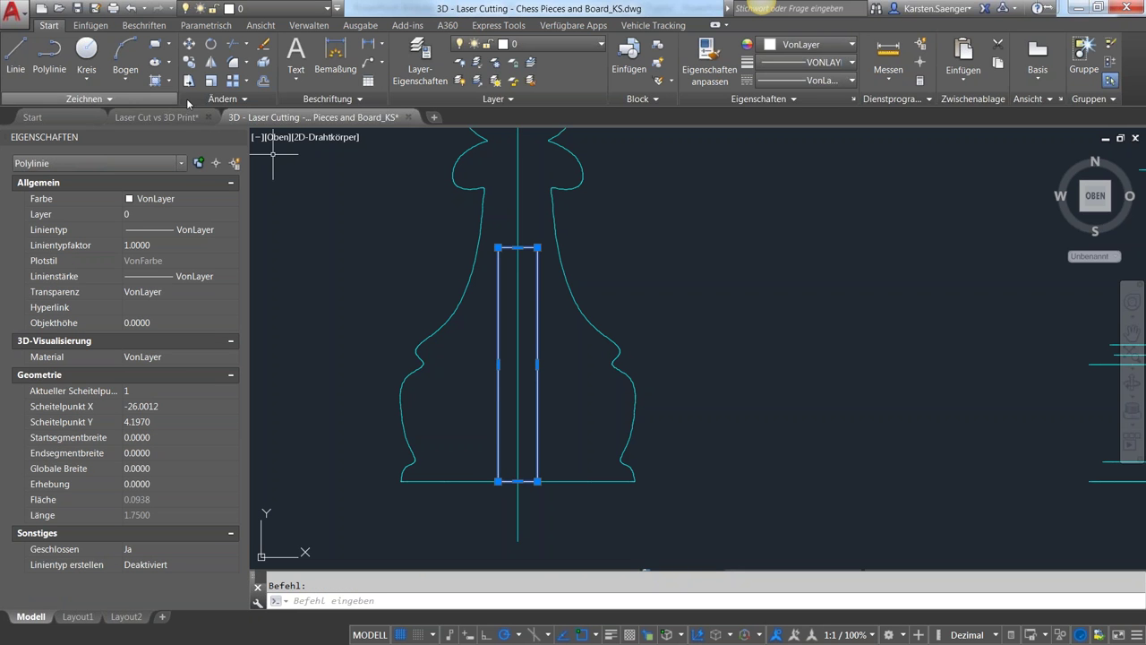
pyautogui.click(203, 100)
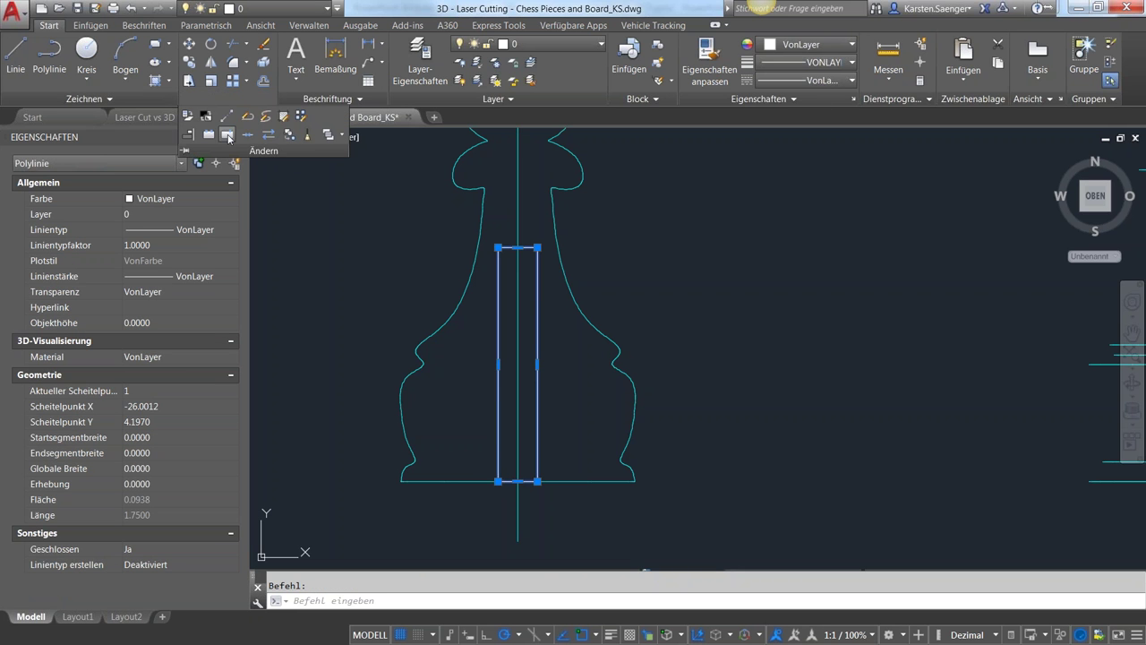
pyautogui.click(226, 135)
pyautogui.click(498, 472)
pyautogui.click(498, 480)
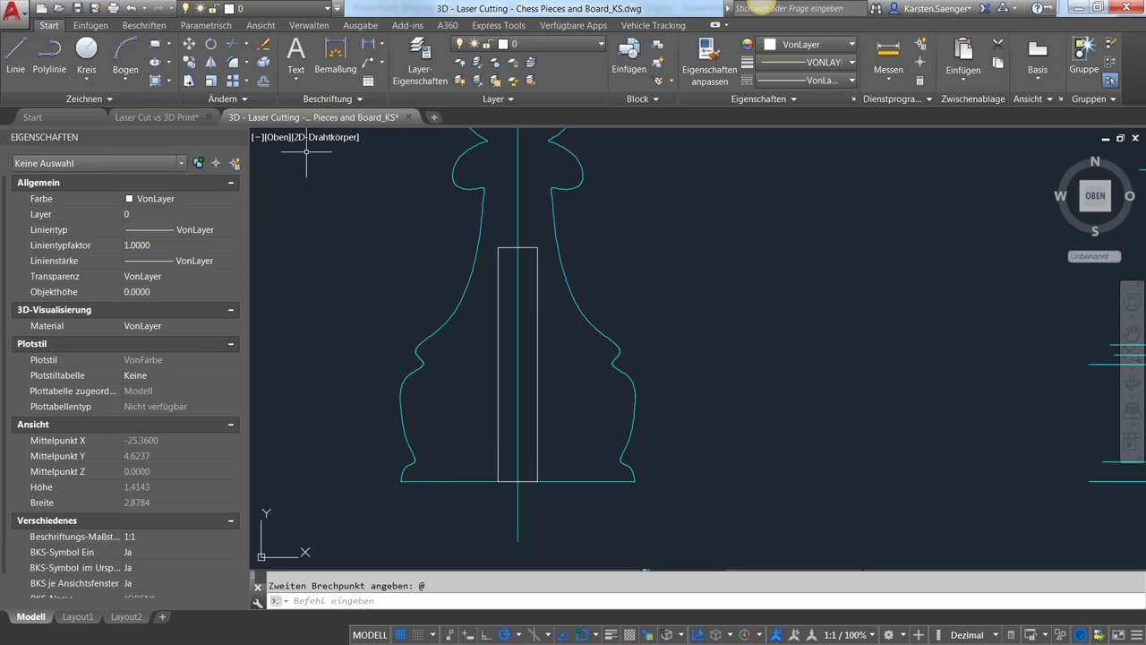
pyautogui.click(223, 99)
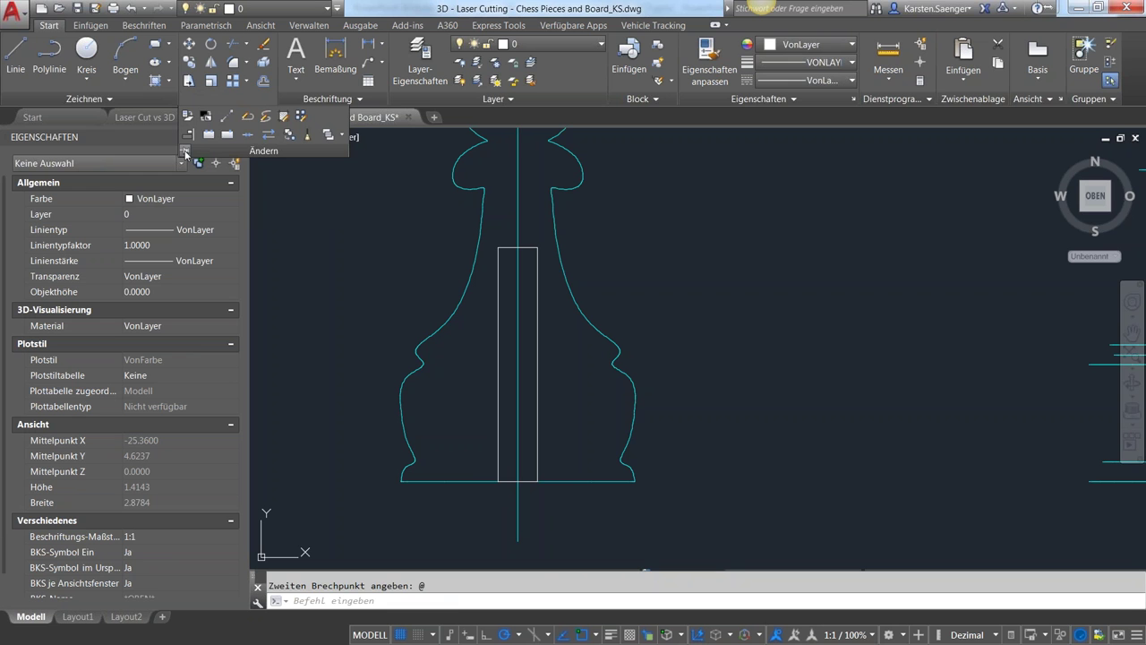
pyautogui.click(235, 137)
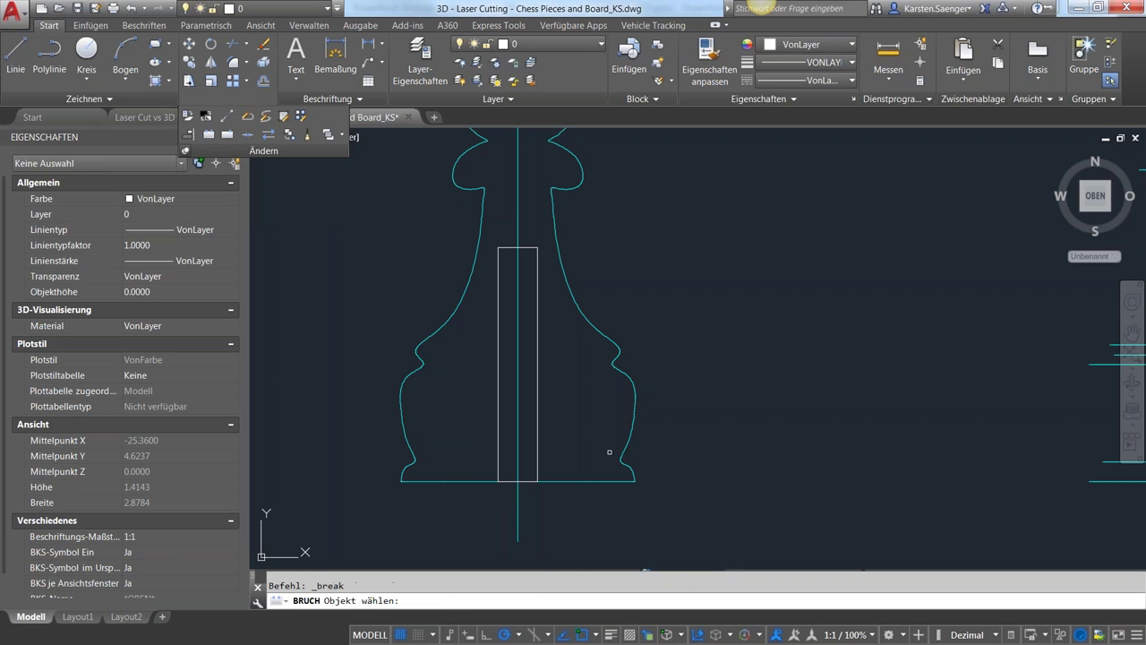
pyautogui.click(537, 473)
pyautogui.click(537, 483)
pyautogui.press('Return')
pyautogui.press('Escape')
# Delete the slot's bottom edge and the vertical centre line.
pyautogui.click(524, 481)
pyautogui.press('Delete')
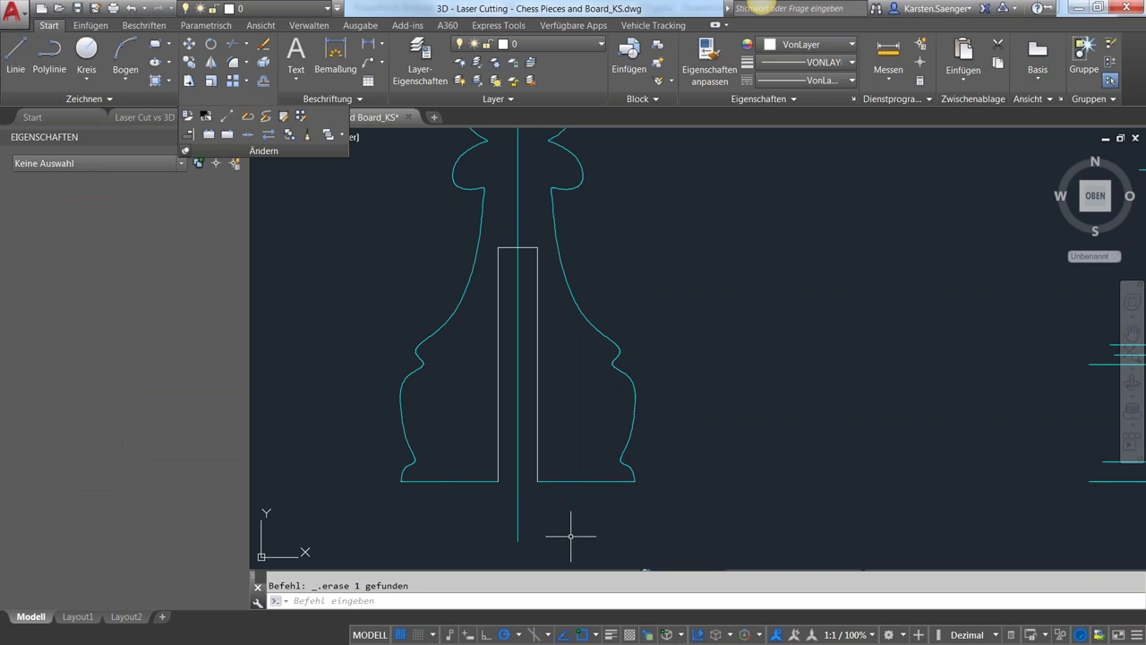
pyautogui.click(518, 520)
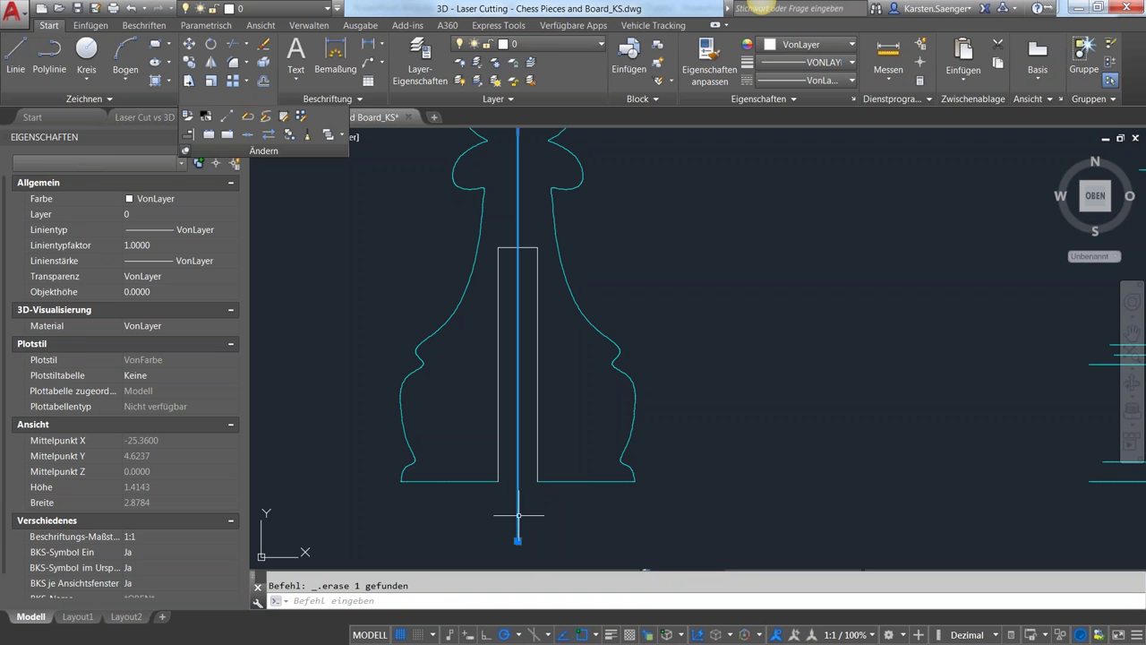
pyautogui.press('Delete')
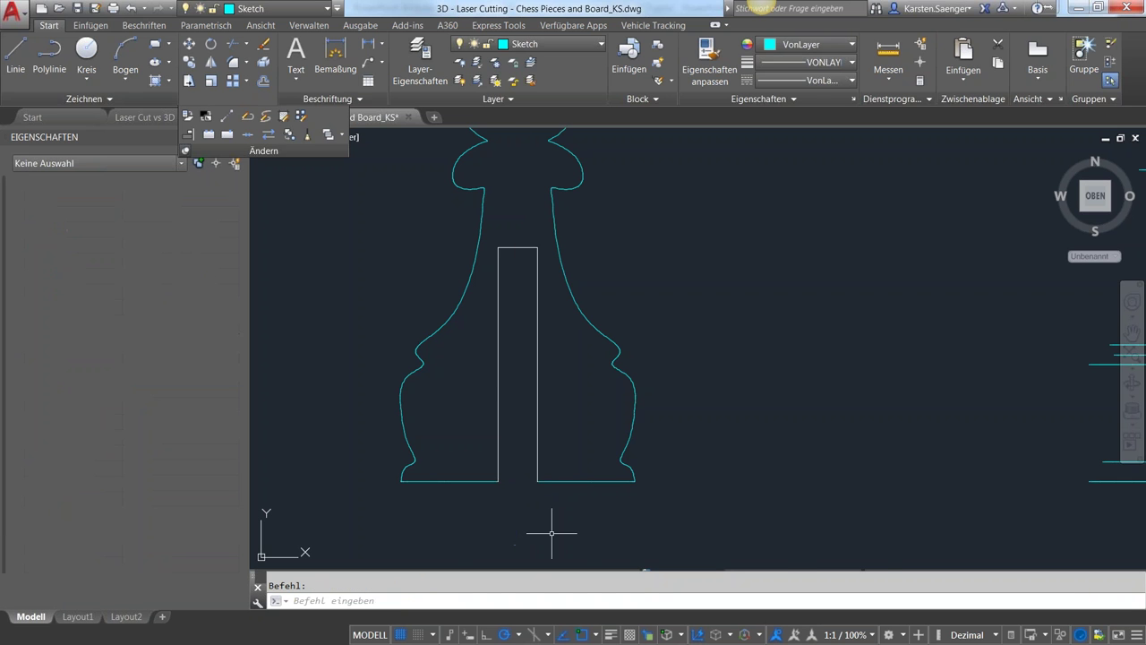
pyautogui.scroll(-4, 574, 479)
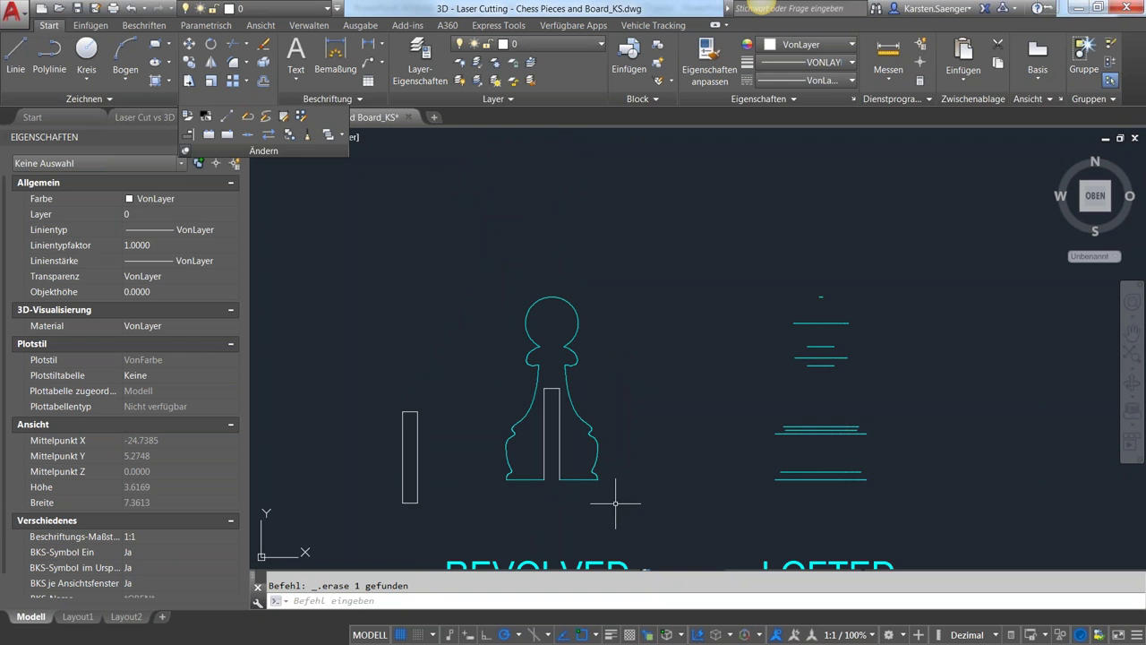
pyautogui.scroll(2, 614, 491)
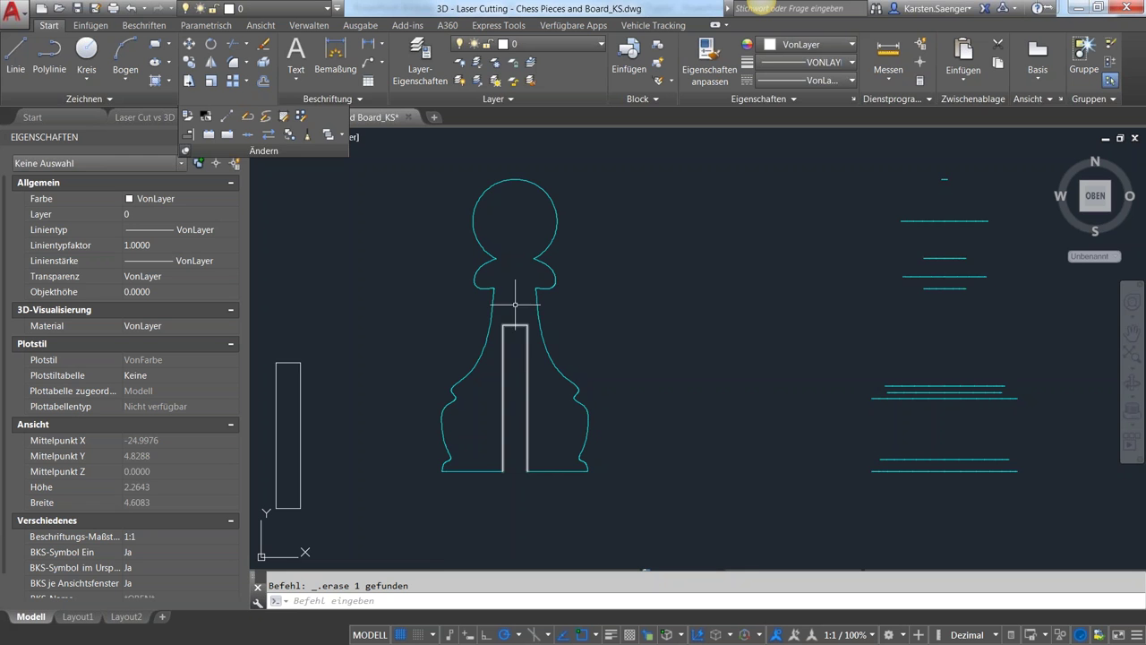
pyautogui.scroll(-2, 578, 367)
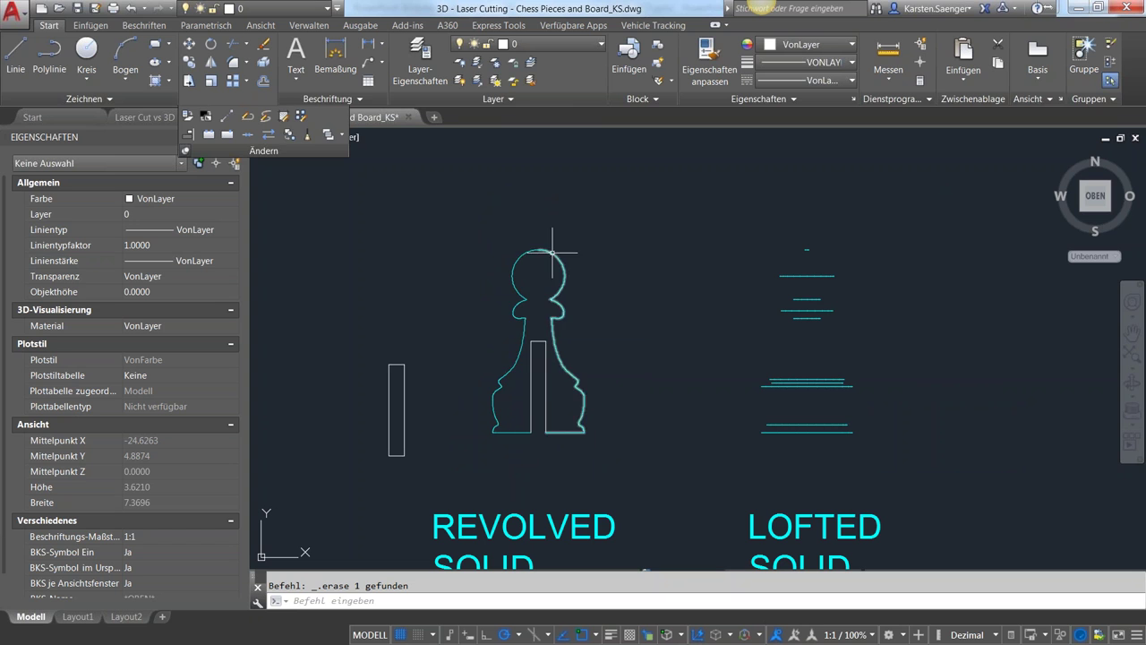
# Copy the crossing-selected pawn to the right from its bottom-left corner.
pyautogui.click(612, 473)
pyautogui.click(453, 228)
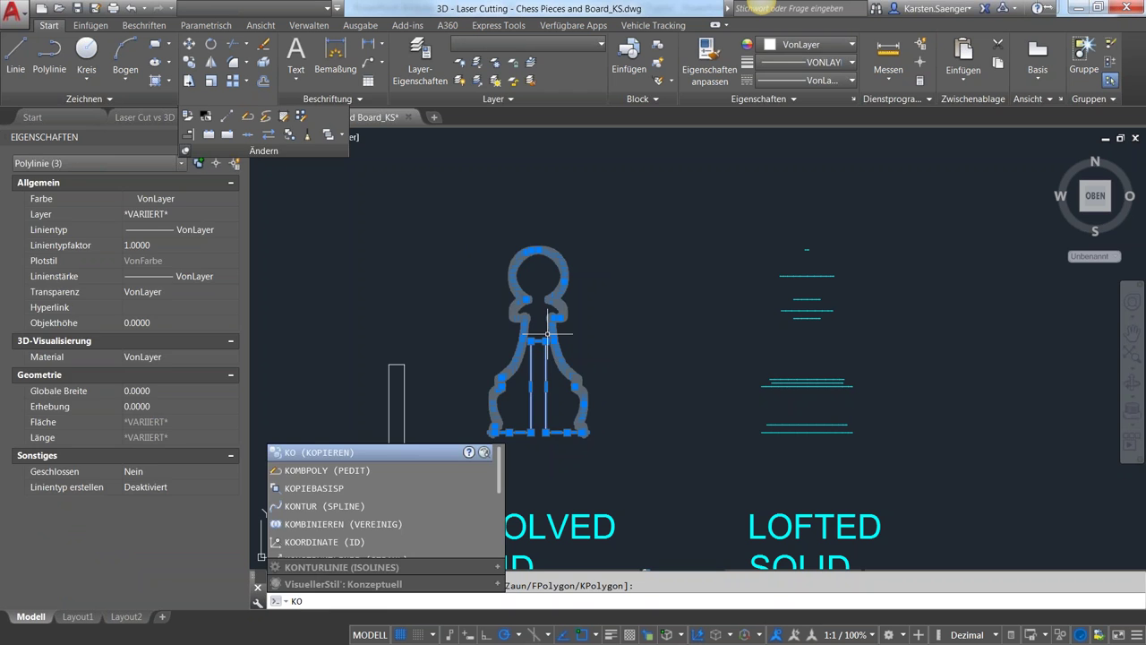
pyautogui.press('Return')
pyautogui.click(494, 433)
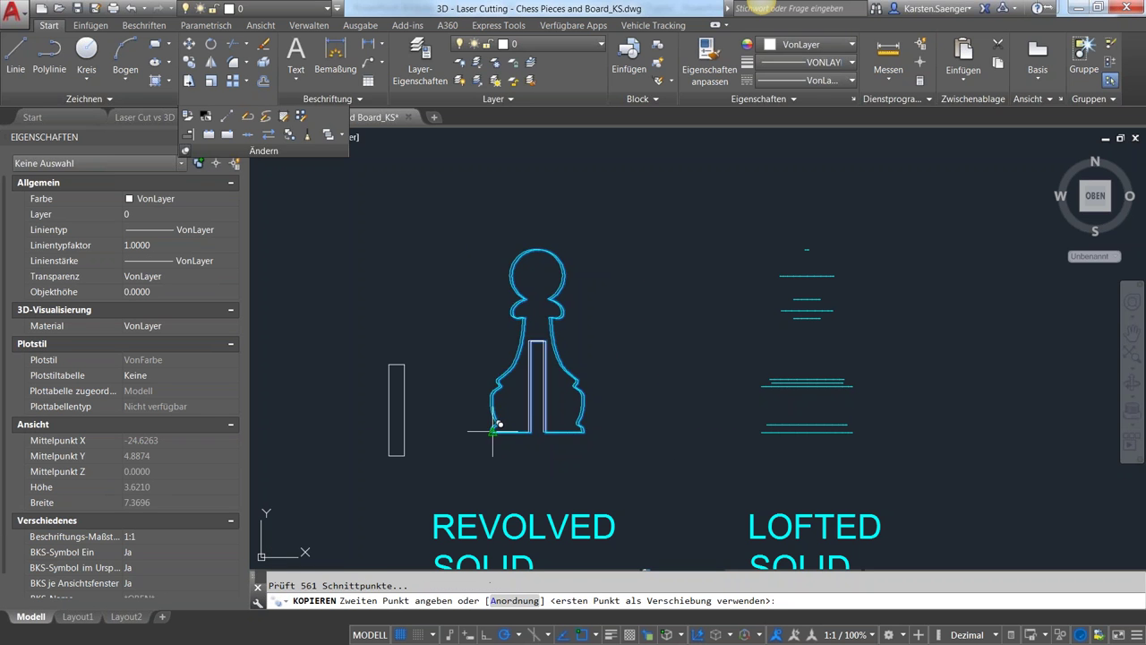
pyautogui.click(606, 430)
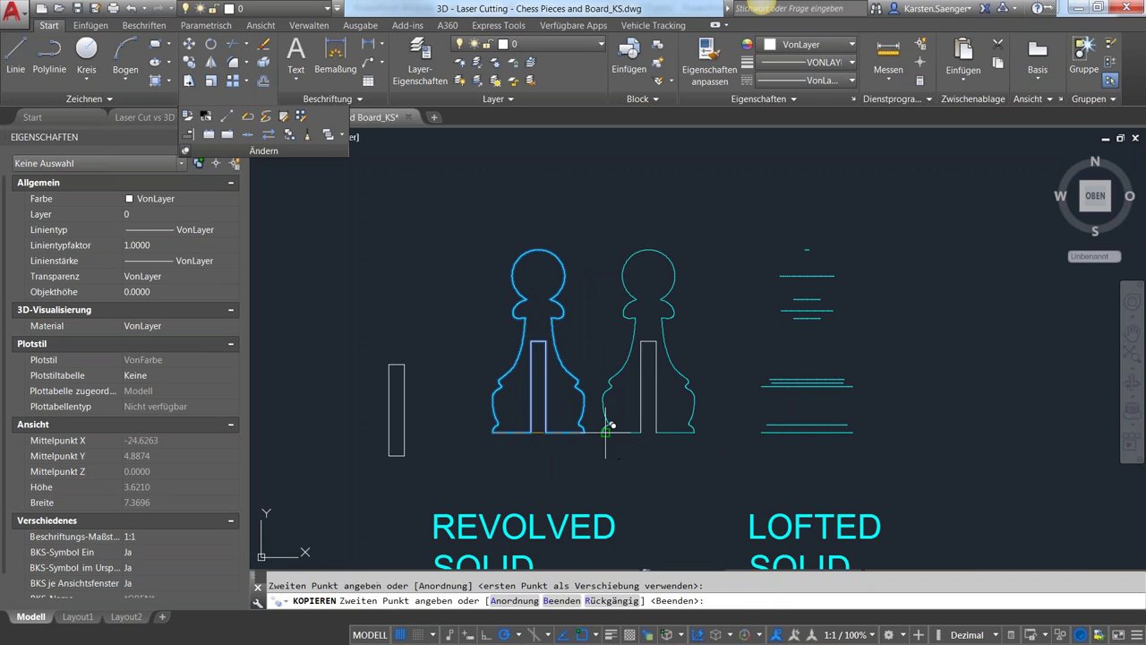
pyautogui.press('Escape')
# Select the copied pawn's slot rectangle and start mirroring it.
pyautogui.click(618, 410)
pyautogui.click(660, 394)
pyautogui.click(660, 389)
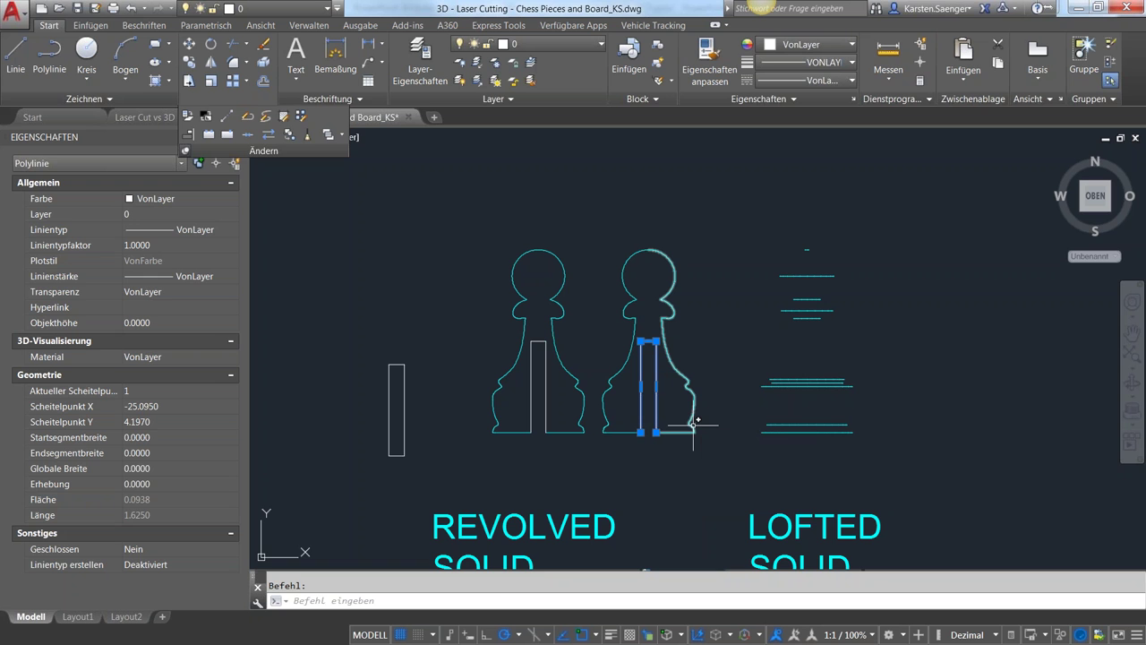
pyautogui.write('SPIE')
pyautogui.press('Return')
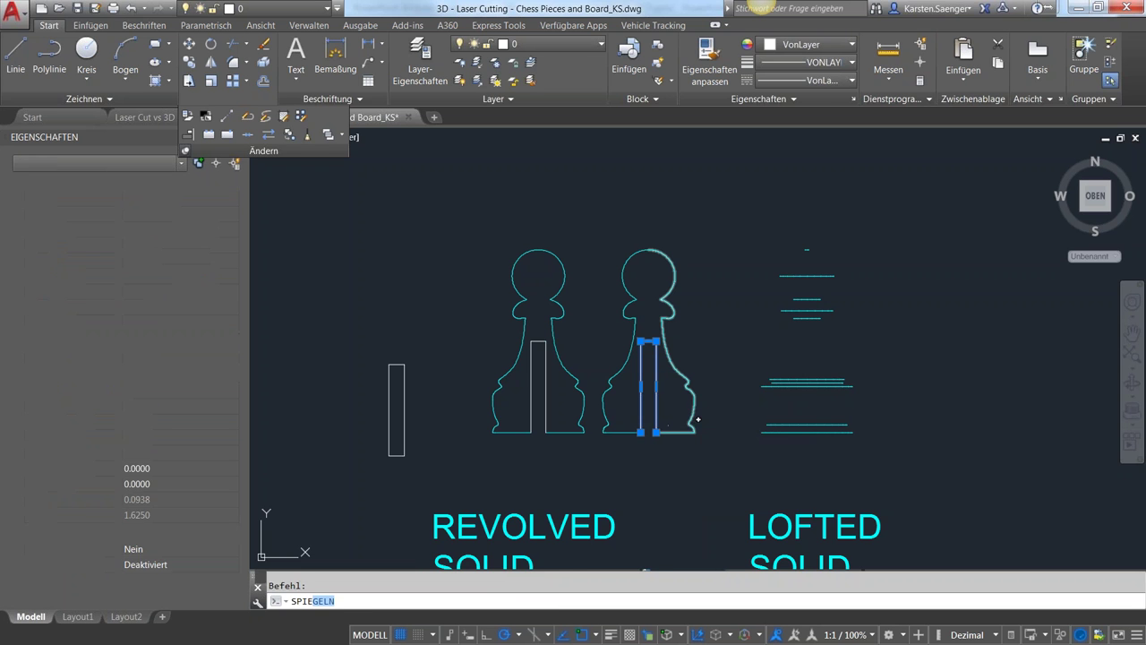
# Mirror the slot up to the right pawn's head and delete the lower slot rectangle.
pyautogui.scroll(4, 632, 321)
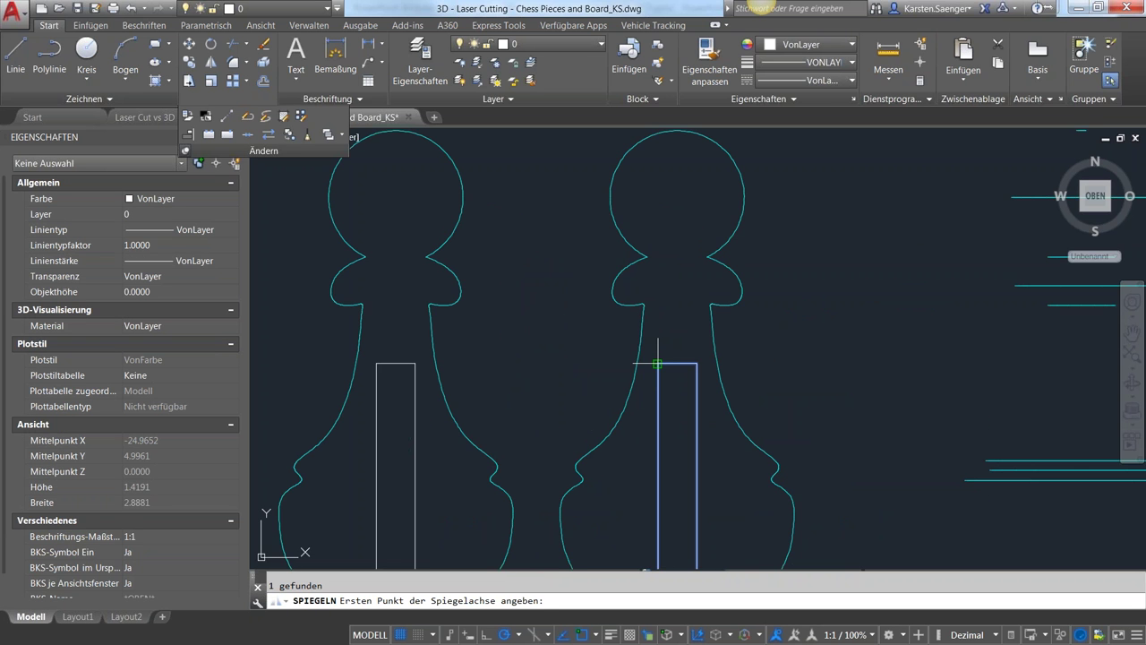
pyautogui.click(658, 364)
pyautogui.click(697, 364)
pyautogui.press('Return')
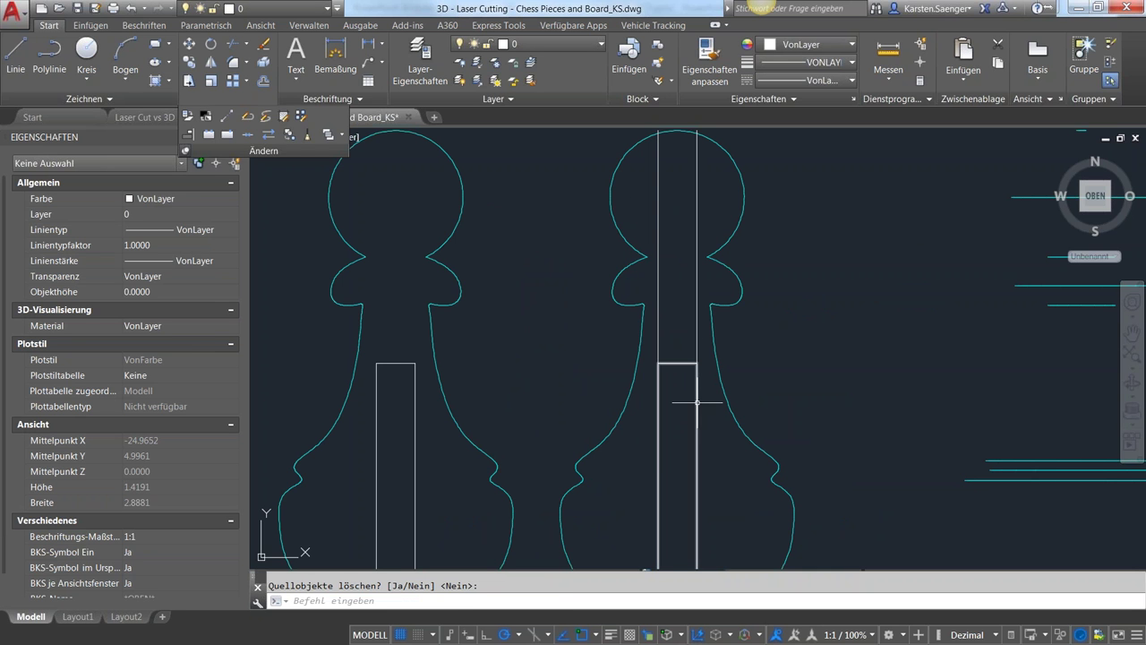
pyautogui.click(697, 398)
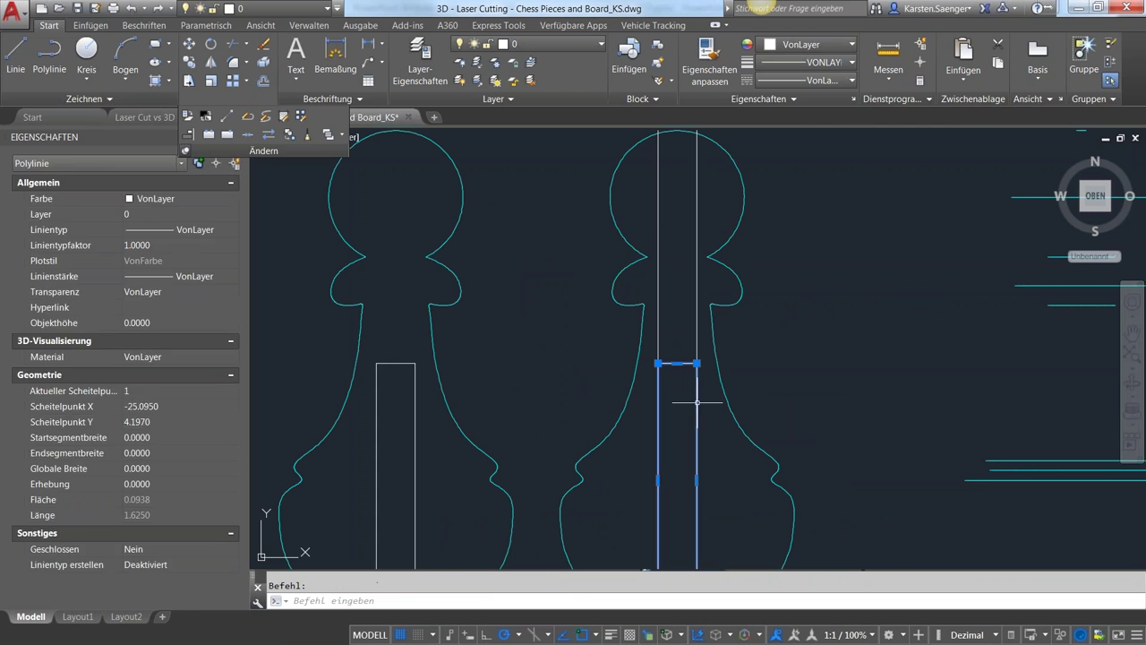
pyautogui.press('Delete')
# Draw a straight line closing the gap in the right pawn's base.
pyautogui.scroll(-2, 656, 380)
pyautogui.scroll(2, 665, 488)
pyautogui.moveTo(663, 464); pyautogui.dragTo(630, 366, button='middle')
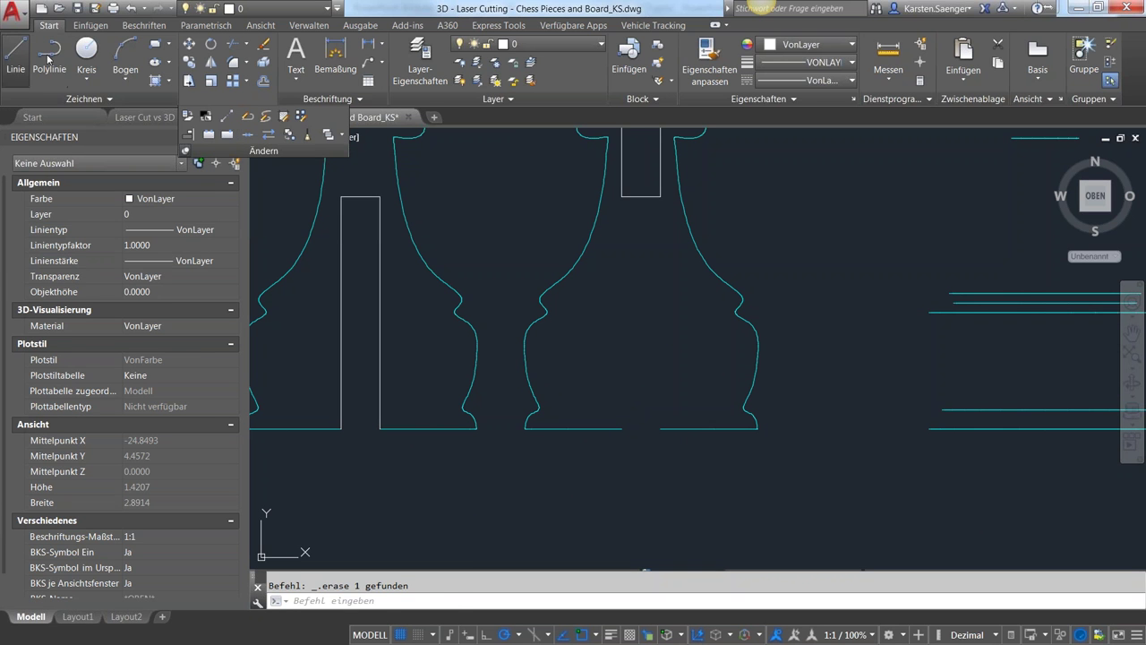
pyautogui.click(15, 55)
pyautogui.click(622, 429)
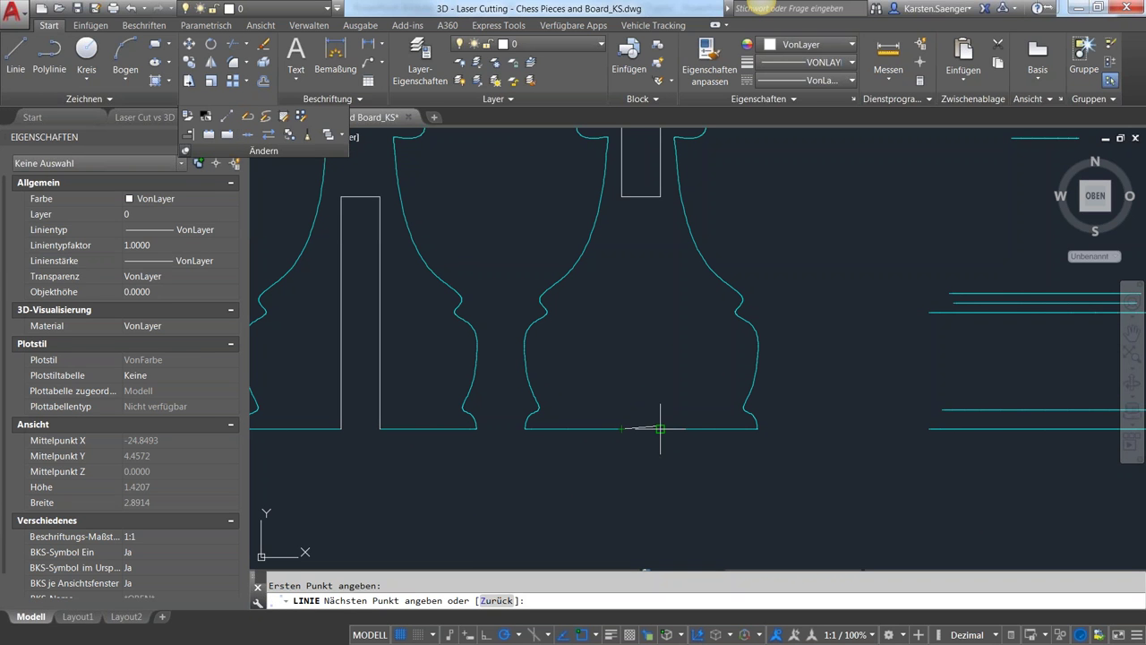
pyautogui.click(661, 429)
pyautogui.press('Escape')
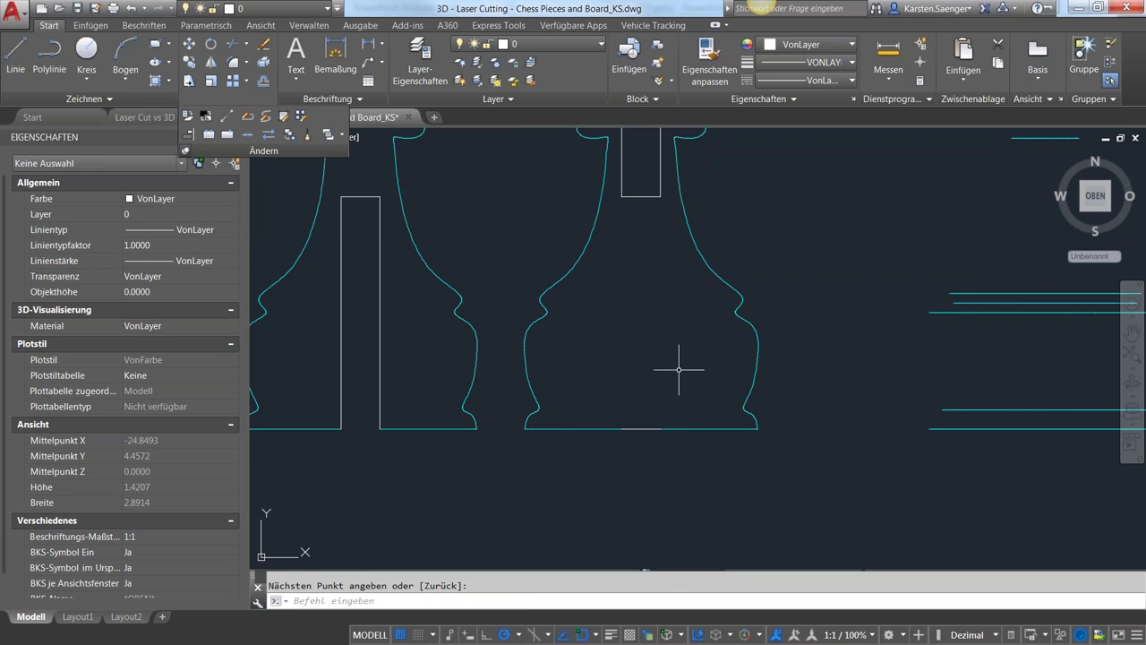
pyautogui.moveTo(717, 292); pyautogui.dragTo(711, 473, button='middle')
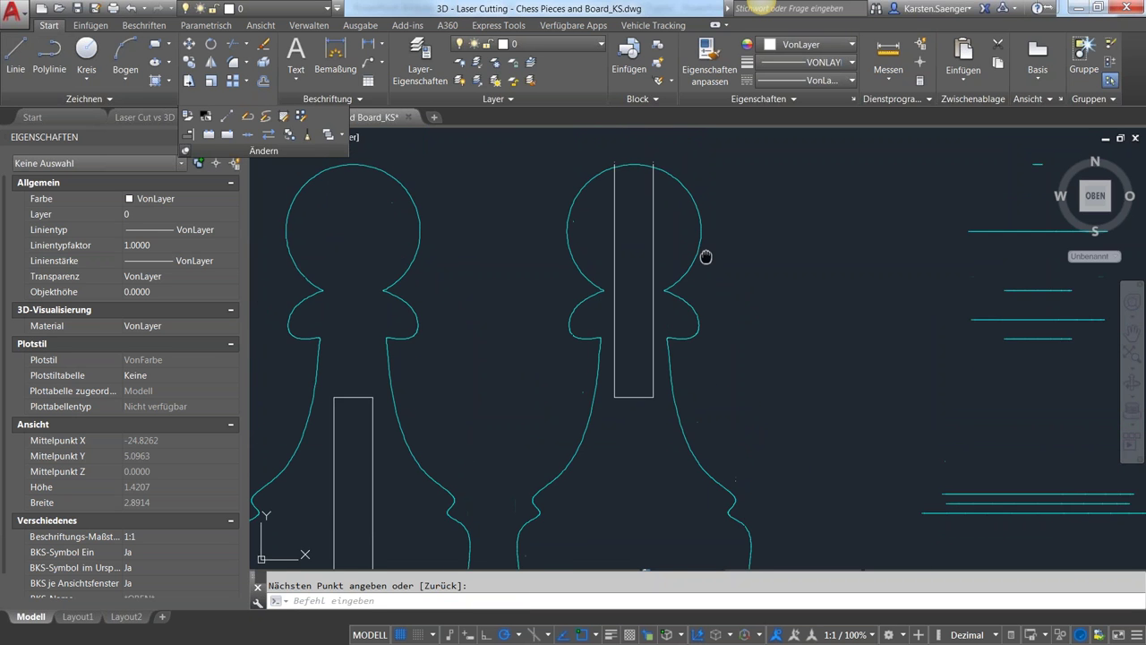
# Break the left slot line where it meets the head circle and delete the stub above it.
pyautogui.scroll(4, 645, 222)
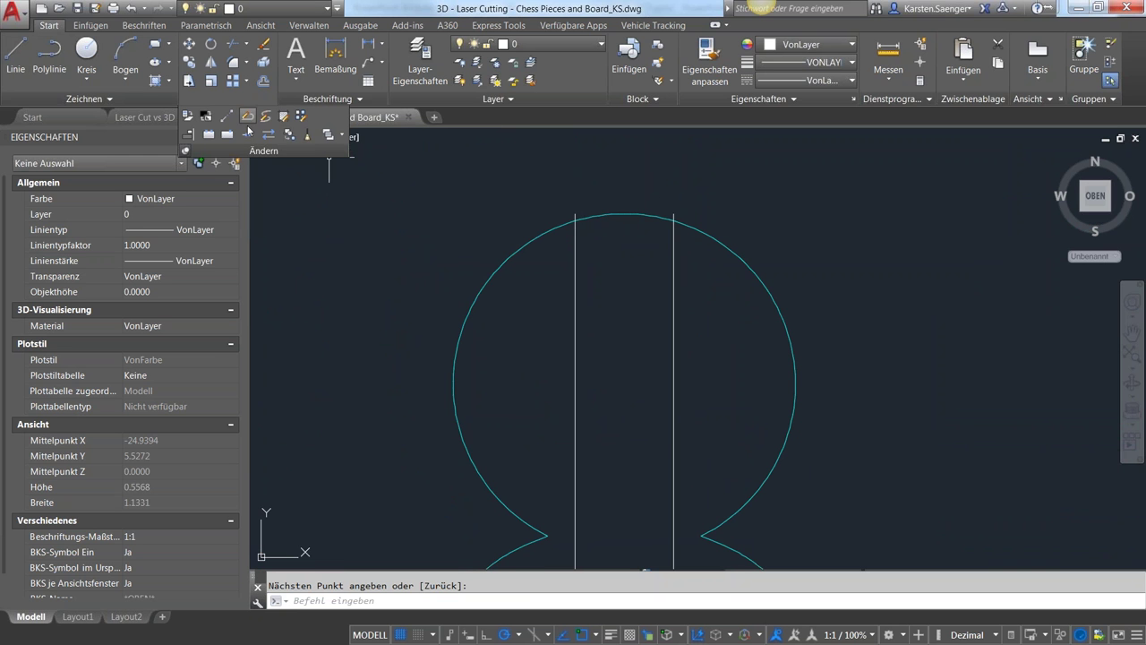
pyautogui.click(227, 134)
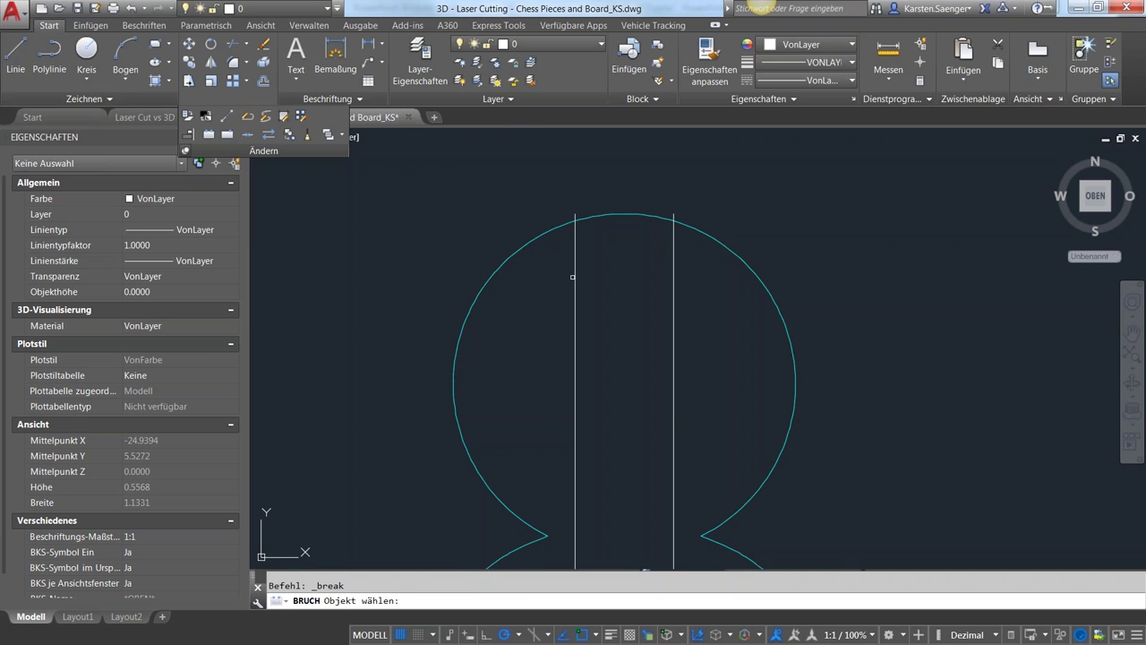
pyautogui.click(574, 278)
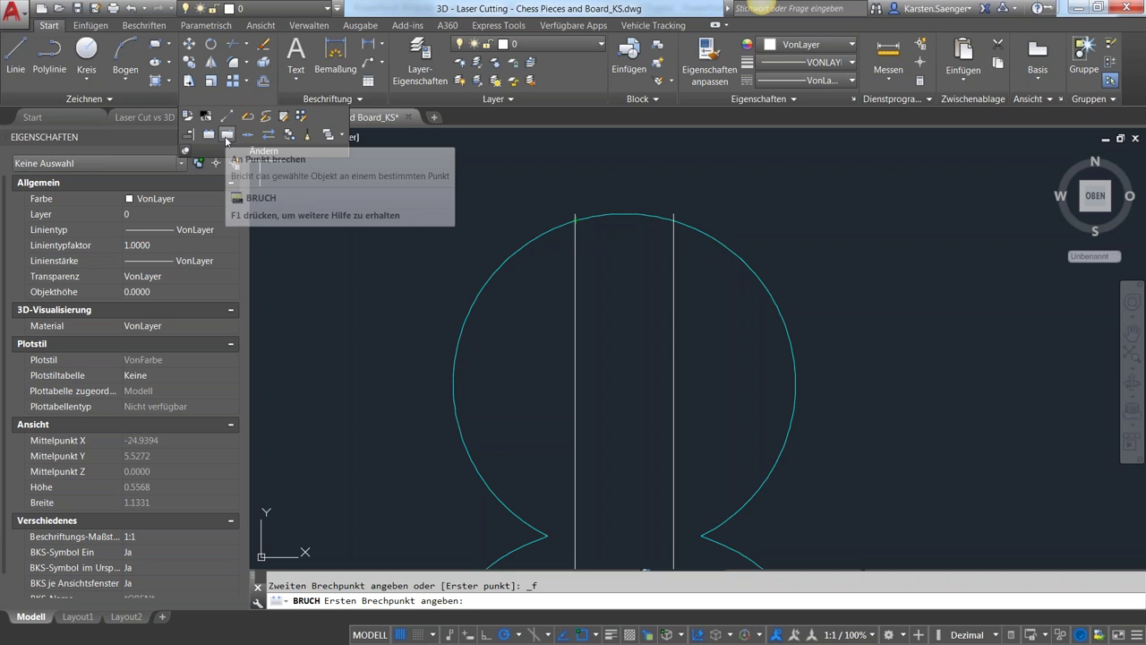
pyautogui.scroll(3, 576, 220)
pyautogui.scroll(3, 567, 216)
pyautogui.click(564, 213)
pyautogui.scroll(-4, 653, 320)
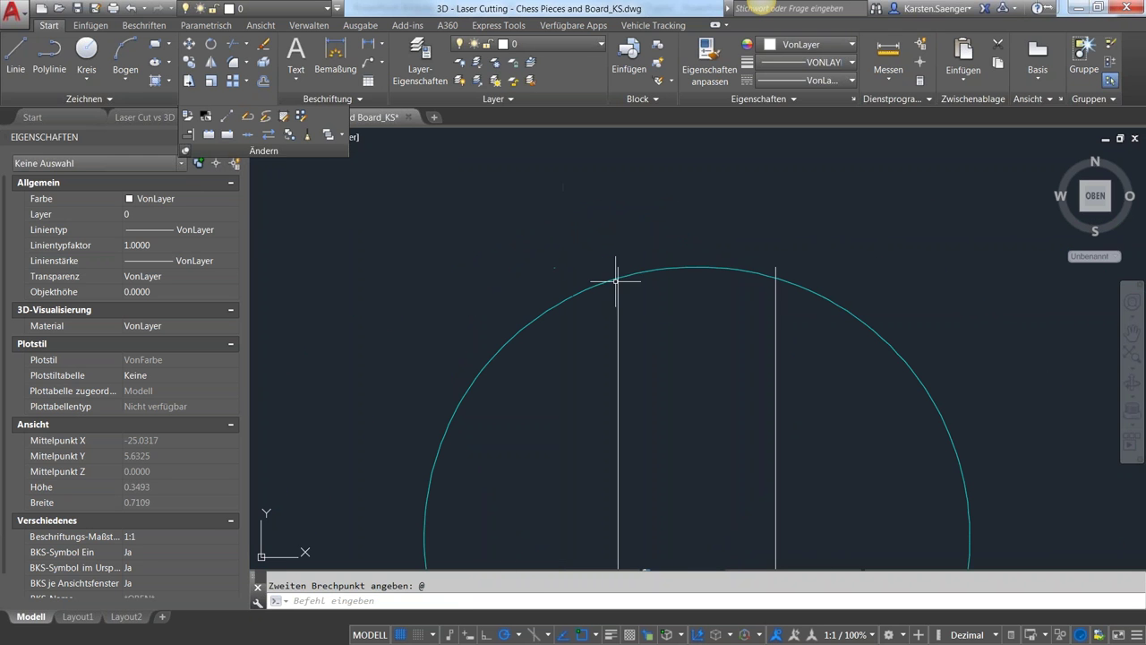
pyautogui.press('Return')
pyautogui.click(618, 270)
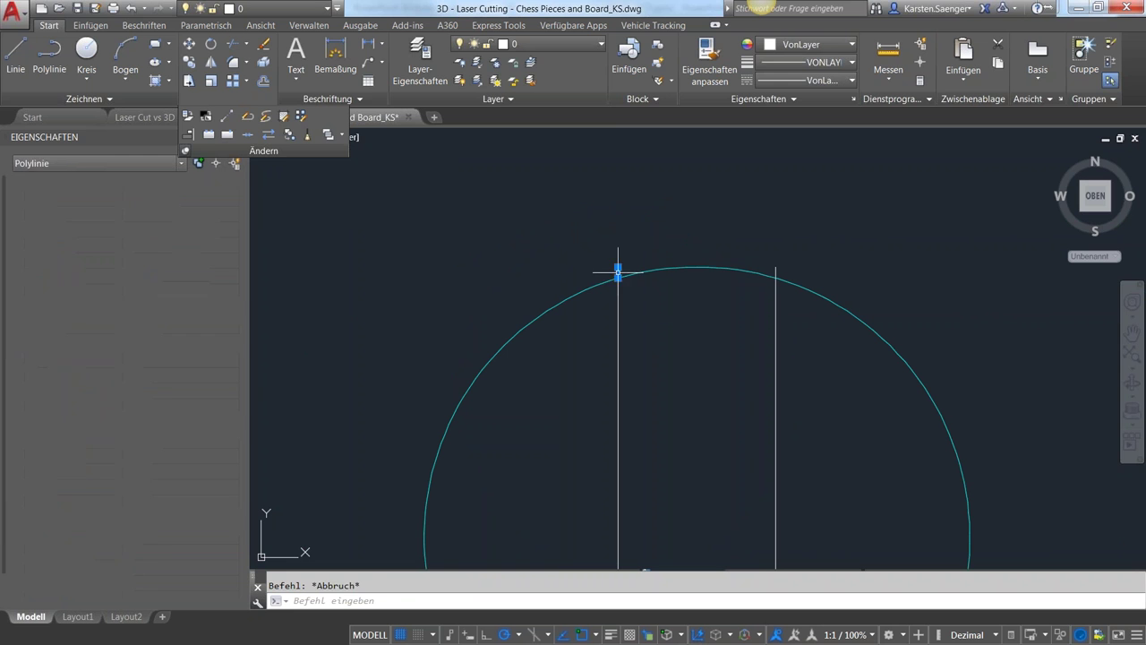
pyautogui.press('Delete')
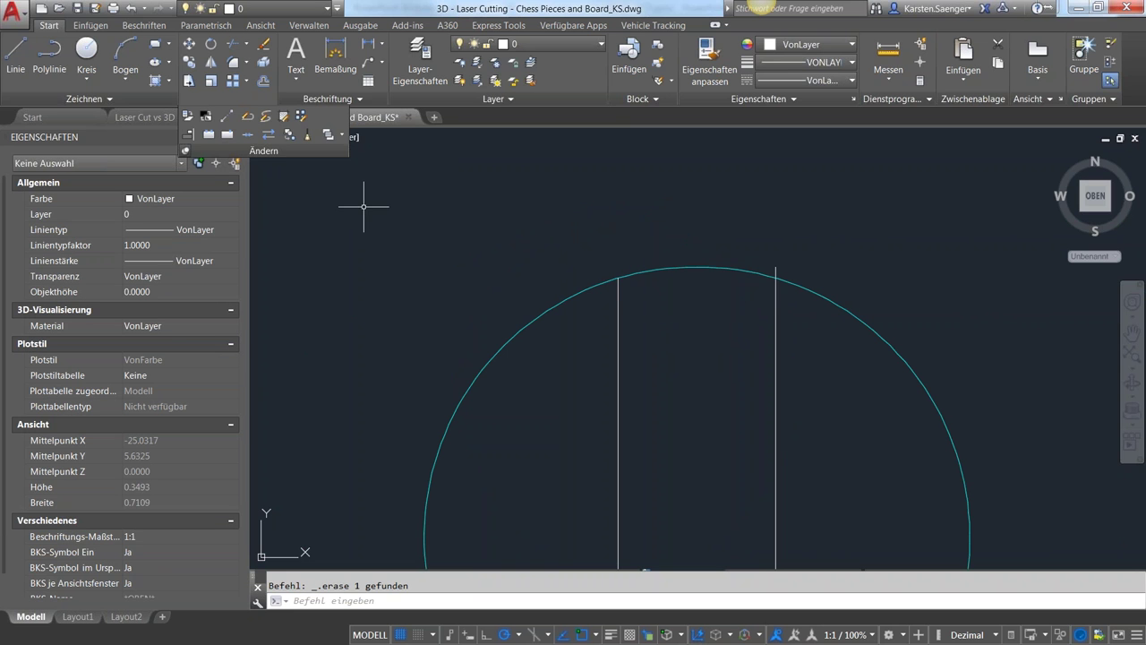
# Break the right slot line at the circle edge and erase its protruding stub.
pyautogui.click(227, 133)
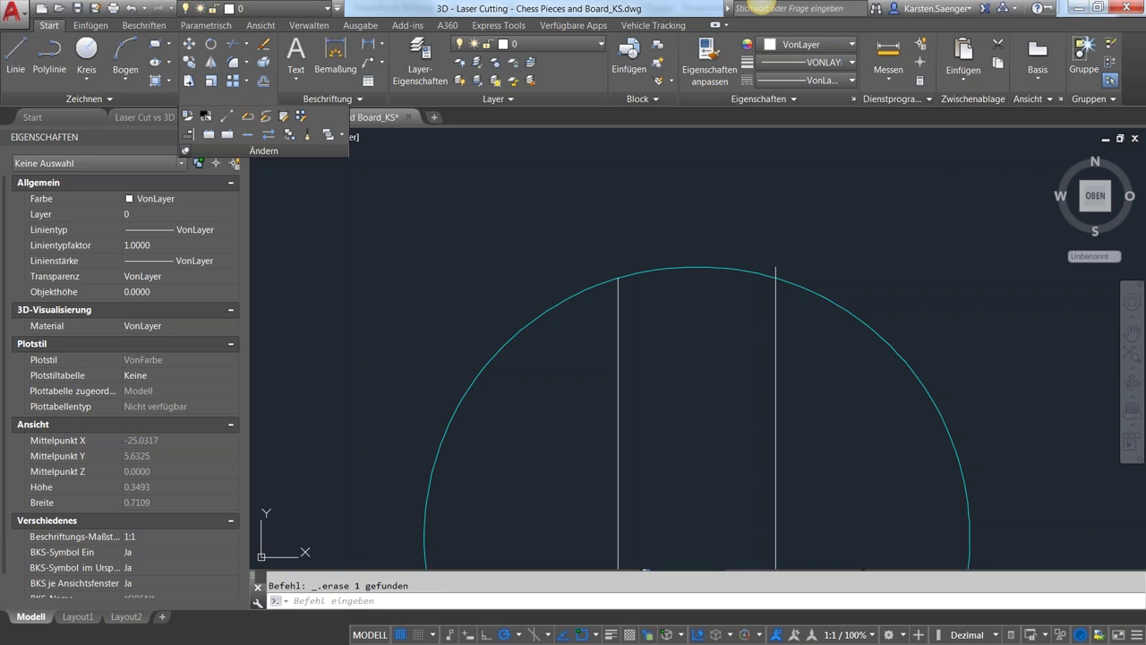
pyautogui.click(772, 326)
pyautogui.scroll(5, 768, 276)
pyautogui.click(771, 280)
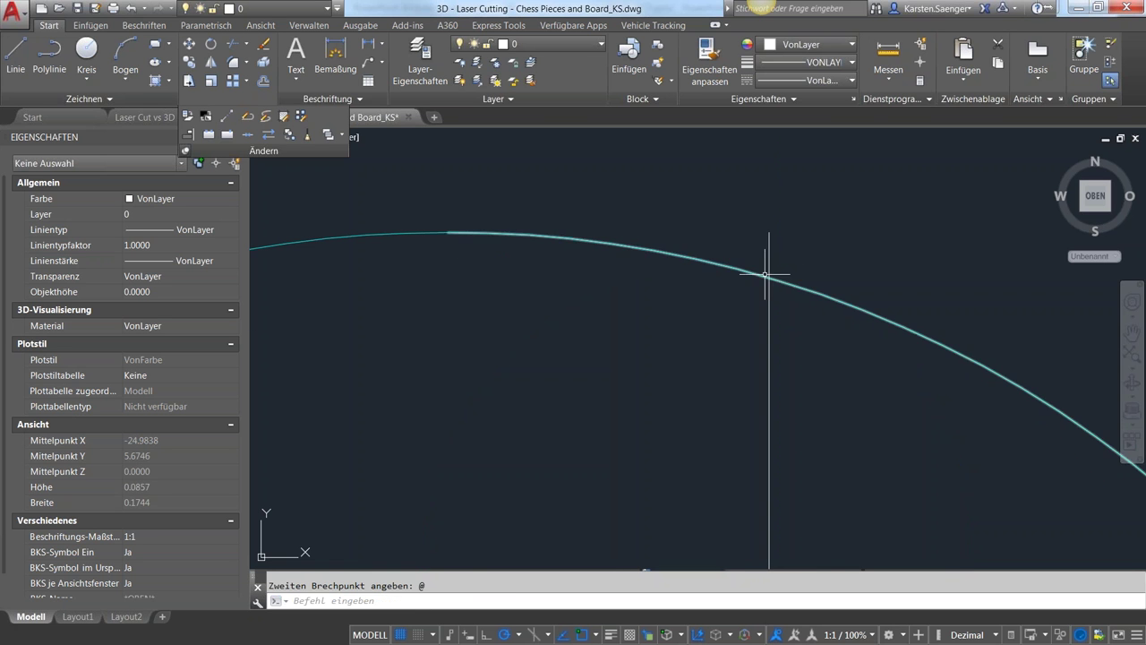
pyautogui.press('Return')
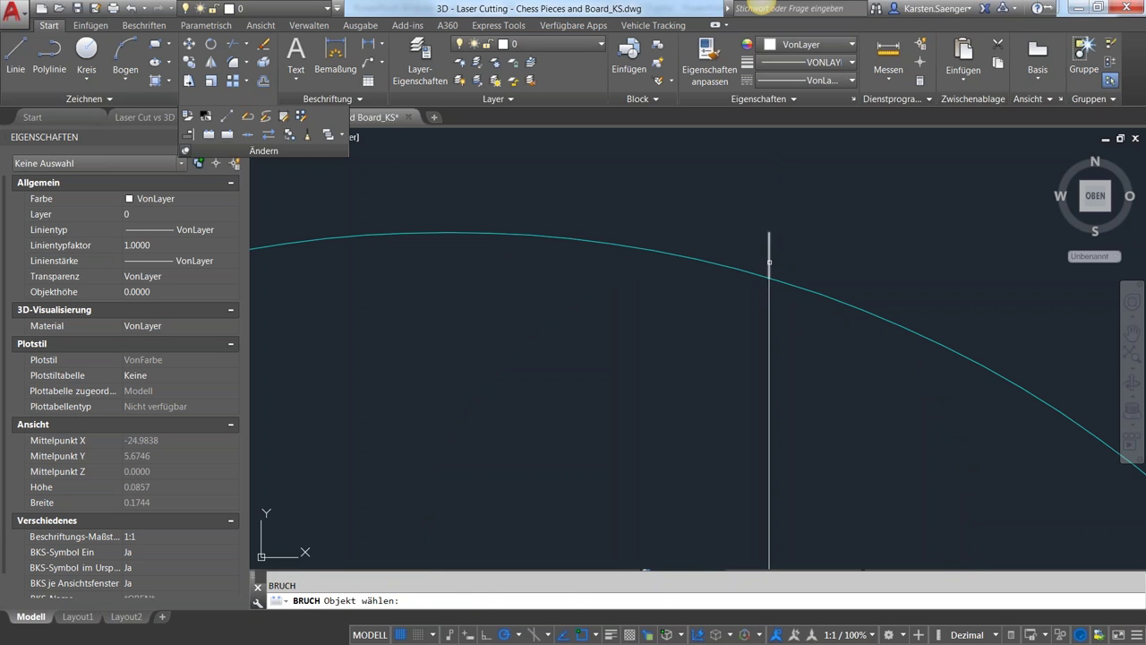
pyautogui.click(770, 262)
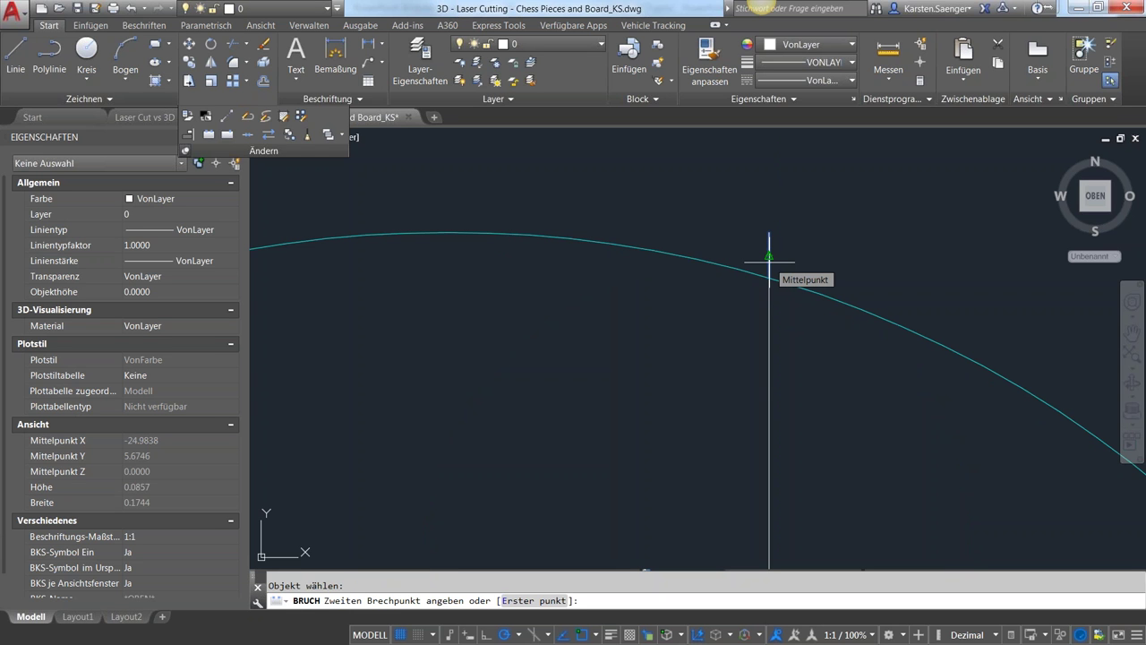
pyautogui.rightClick(711, 380)
pyautogui.press('Escape')
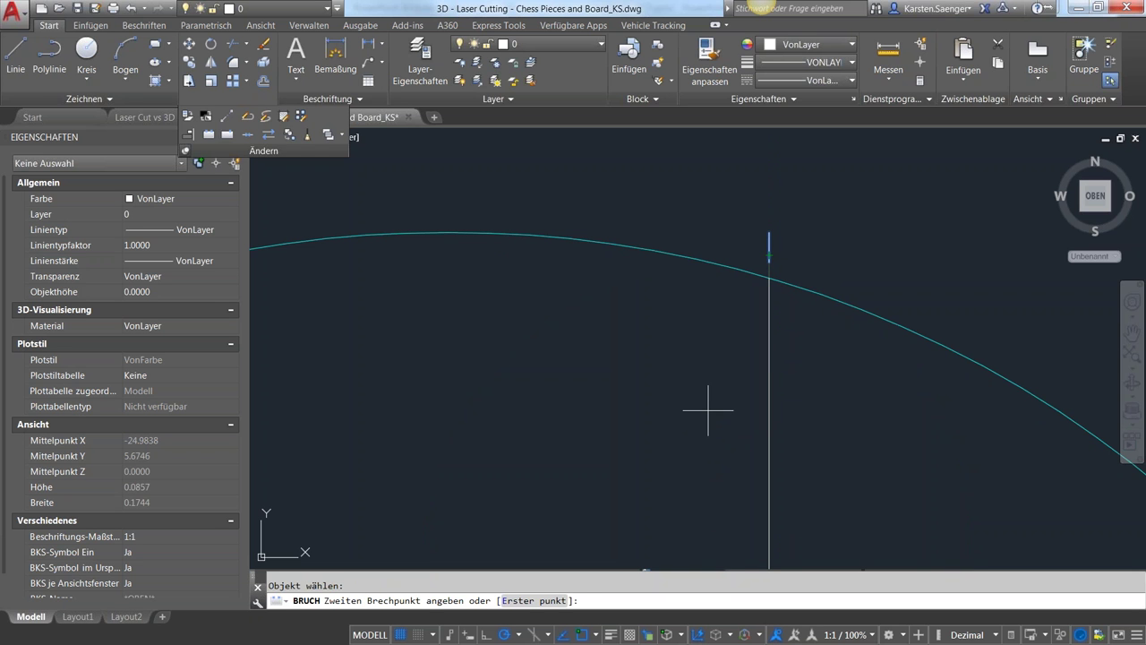
pyautogui.press('Escape')
pyautogui.click(769, 255)
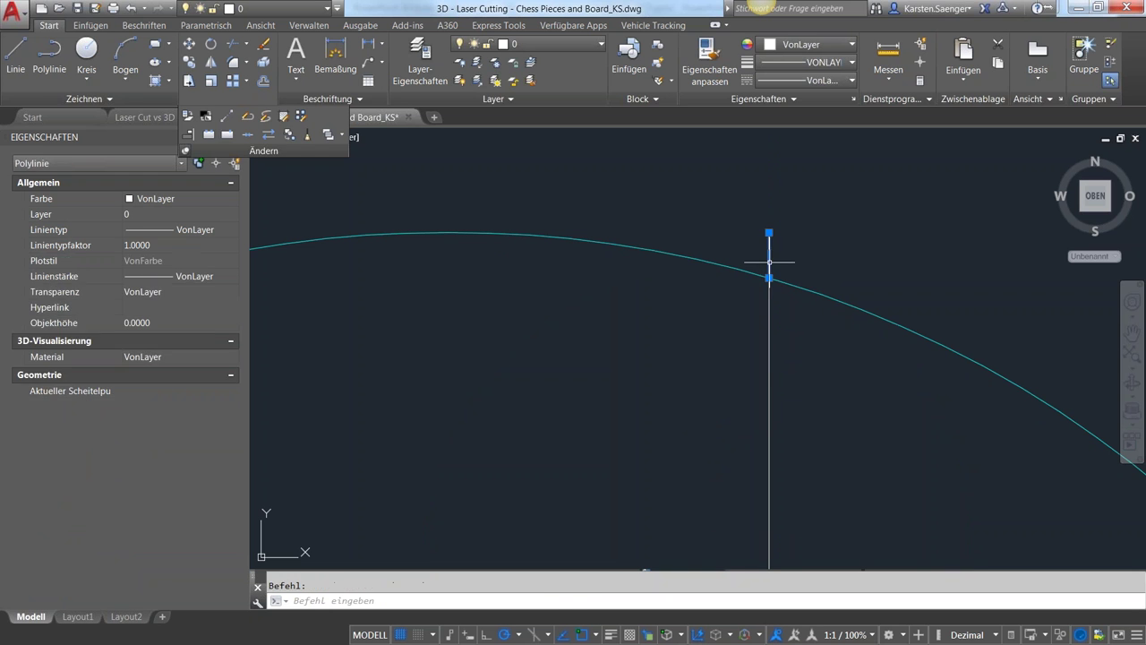
pyautogui.press('Delete')
pyautogui.scroll(-2, 768, 291)
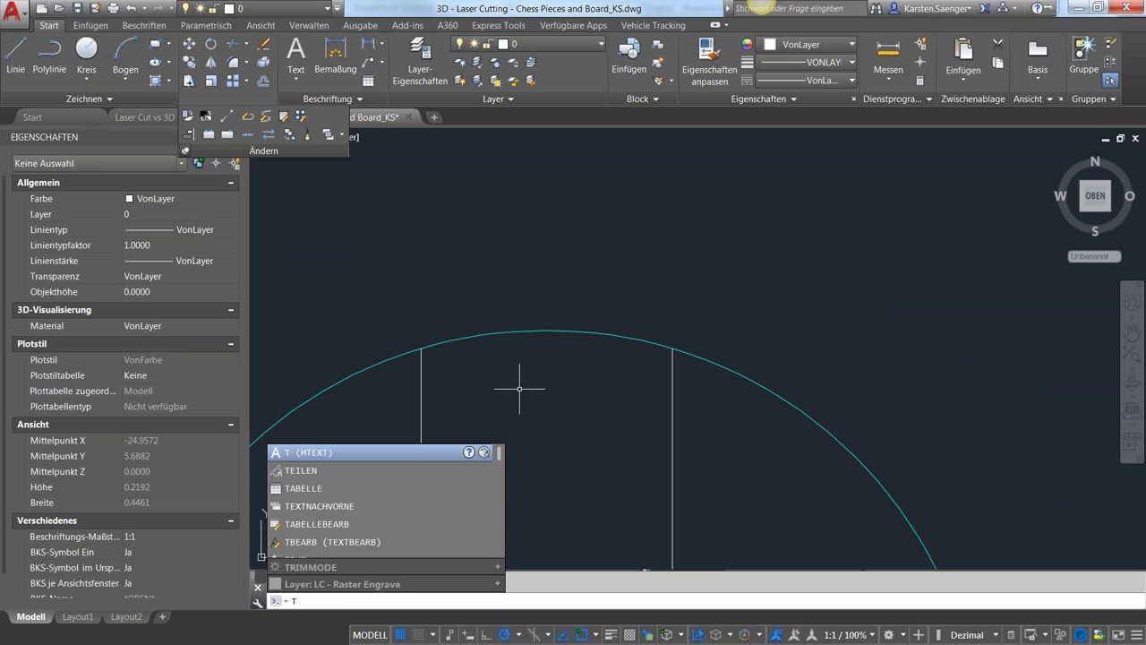
pyautogui.write('i')
pyautogui.press('Return')
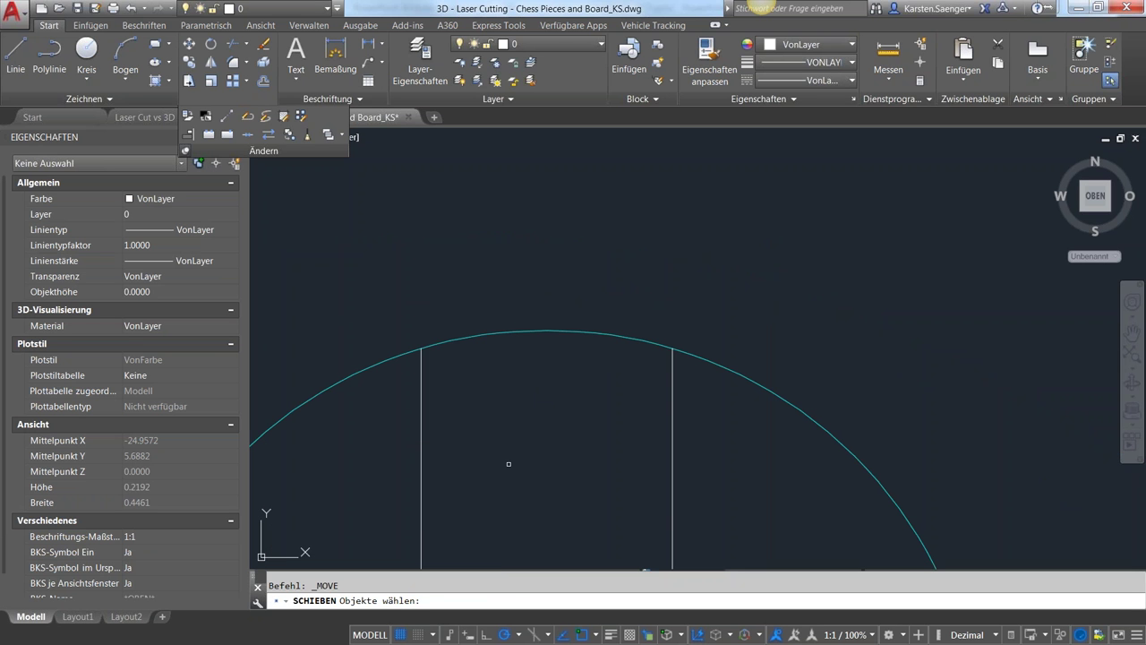
pyautogui.press('Escape')
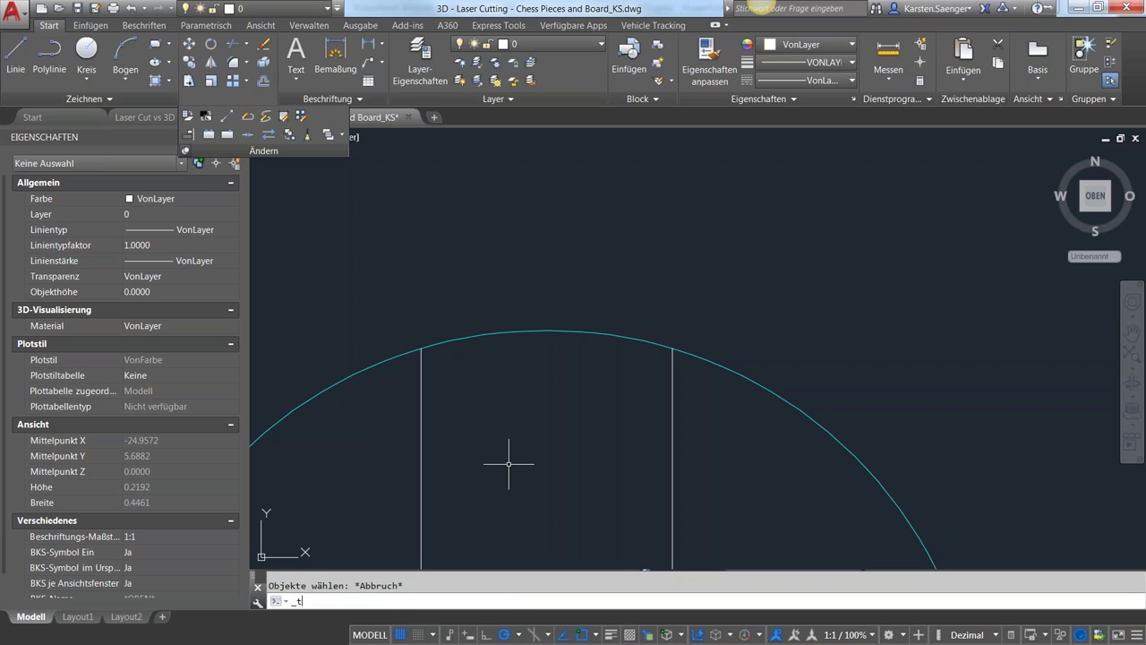
pyautogui.press('Return')
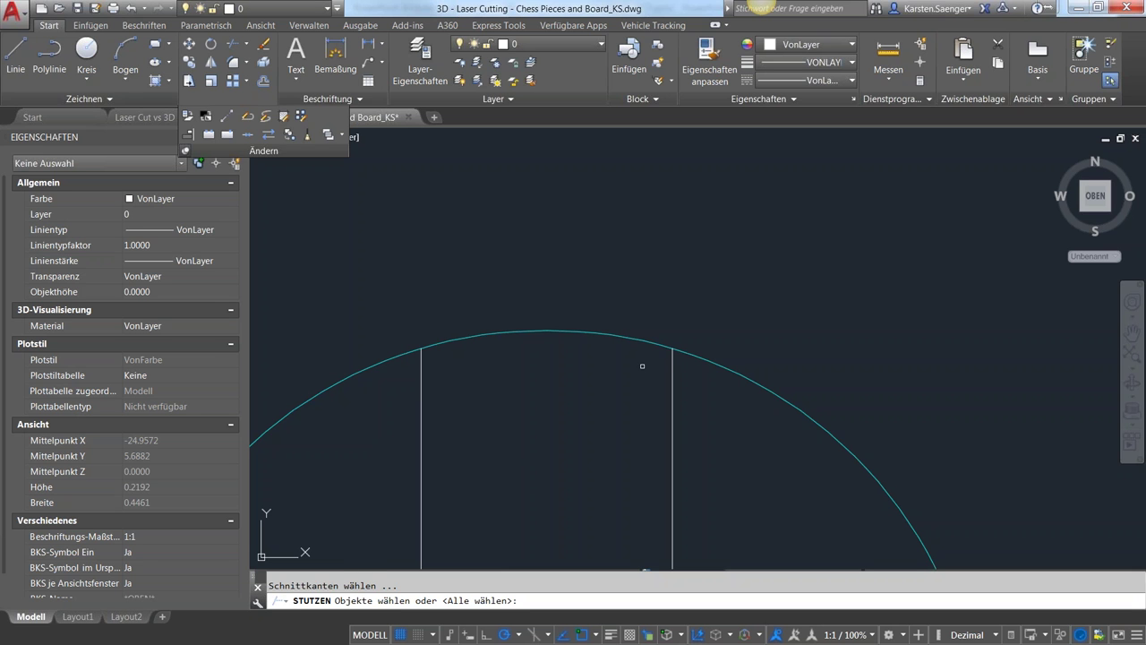
pyautogui.click(630, 338)
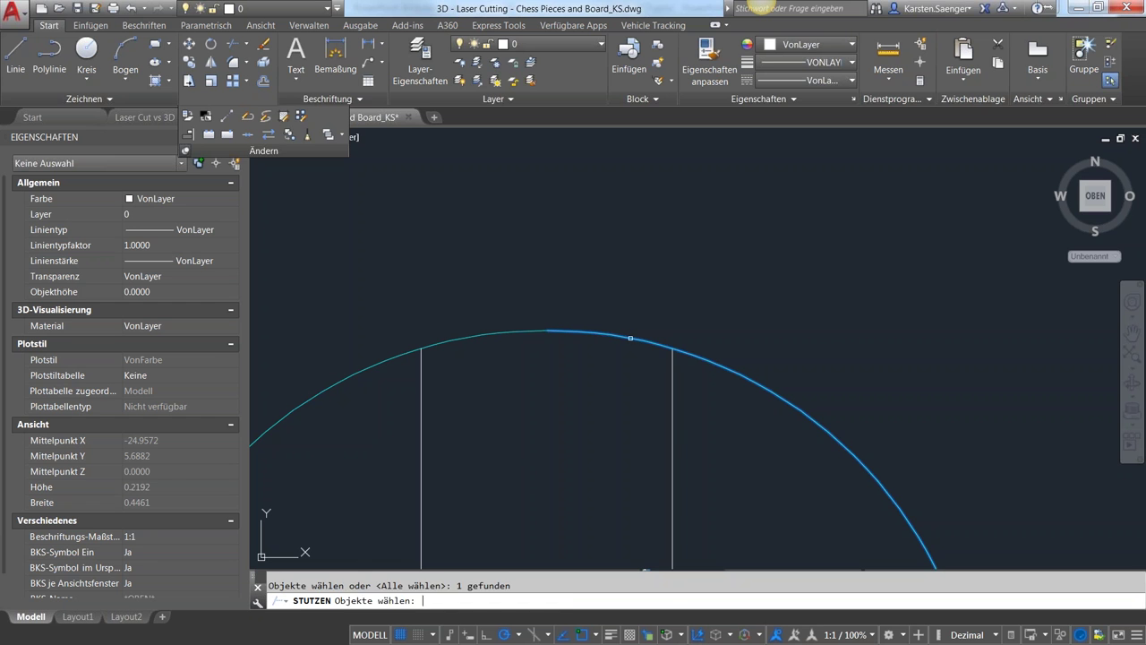
pyautogui.press('Return')
pyautogui.write('KR')
pyautogui.press('Return')
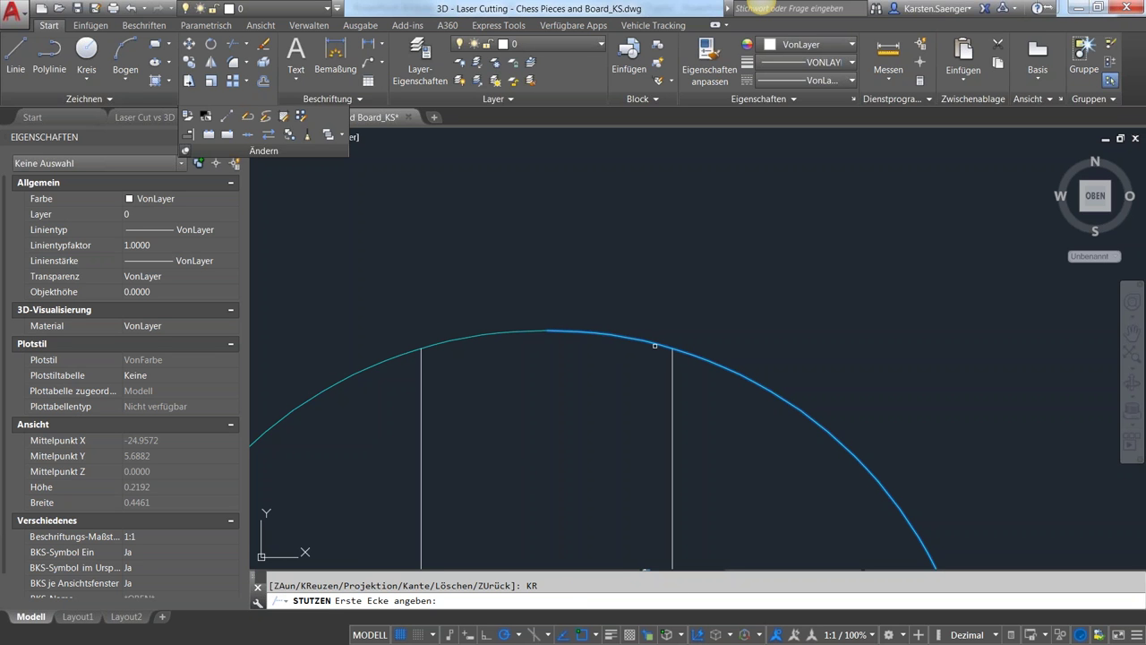
pyautogui.moveTo(654, 343); pyautogui.dragTo(641, 378)
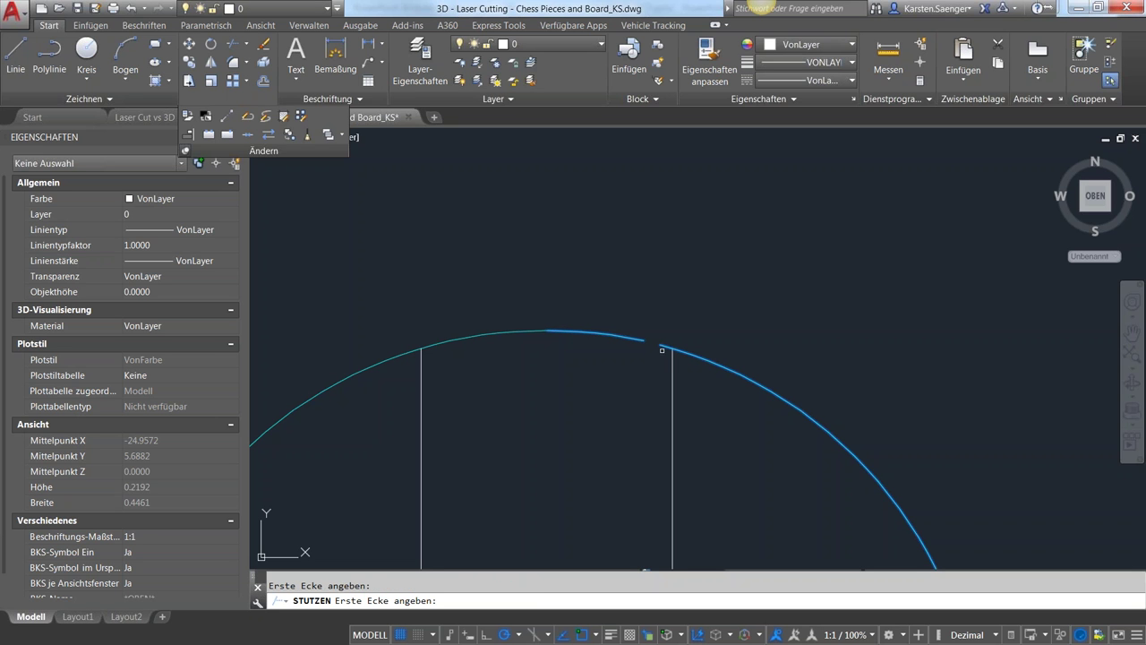
pyautogui.click(666, 346)
pyautogui.click(614, 336)
pyautogui.click(601, 331)
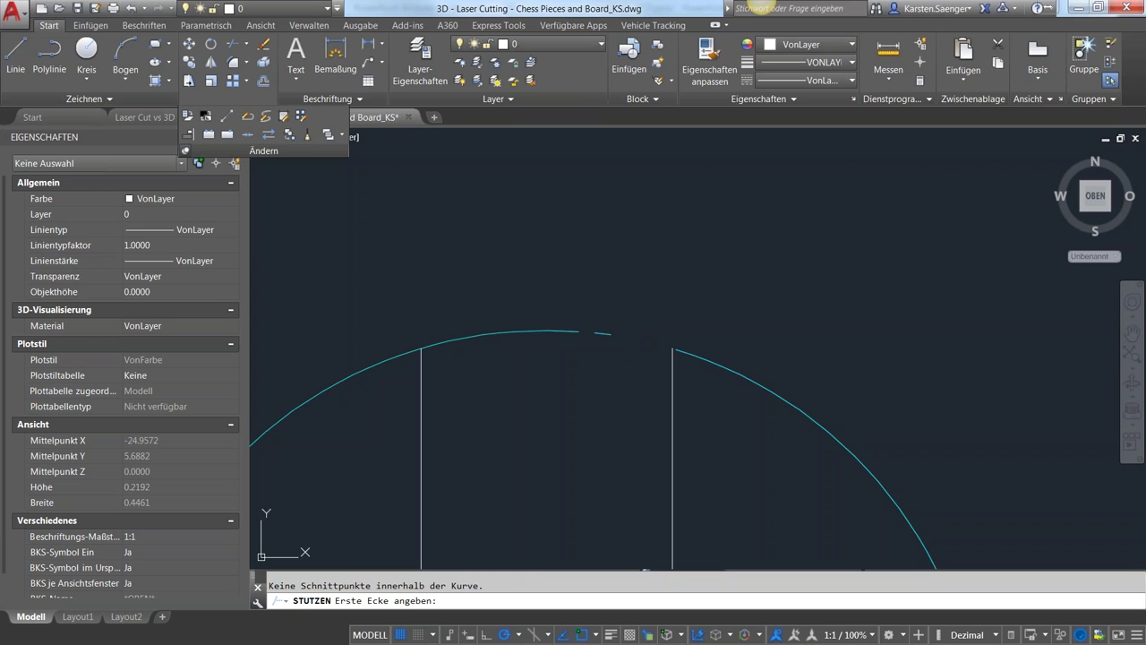
pyautogui.press('Escape')
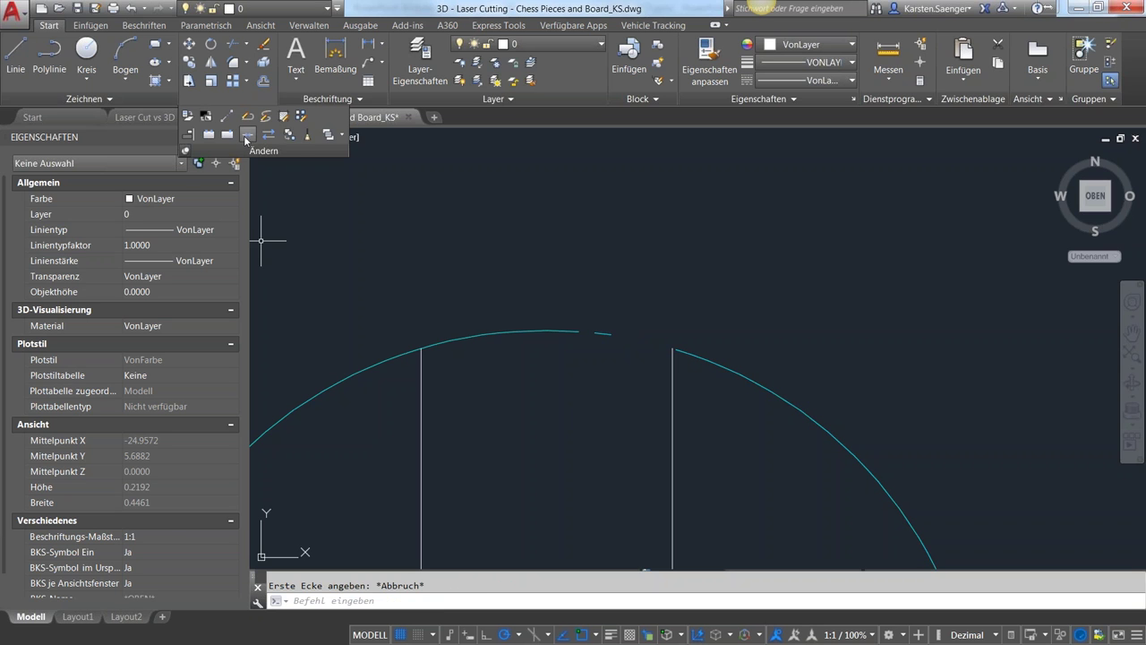
pyautogui.click(246, 135)
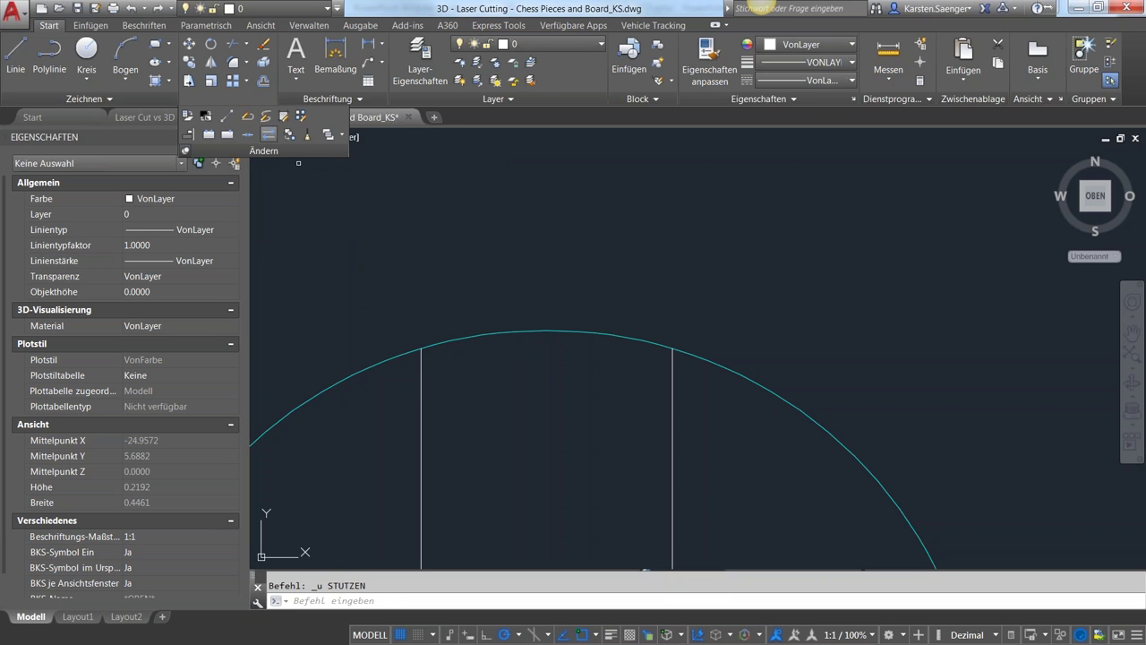
# Break the head arc at the left slot line and erase the arc piece between the slots.
pyautogui.click(269, 134)
pyautogui.click(476, 335)
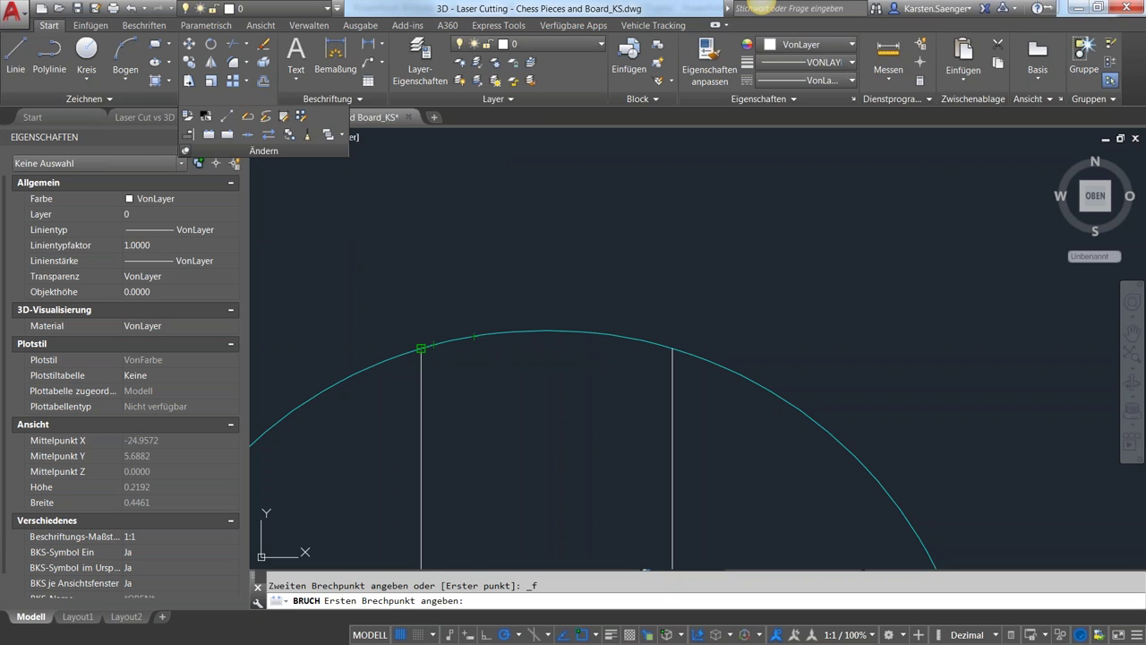
pyautogui.click(421, 348)
pyautogui.click(450, 341)
pyautogui.press('Delete')
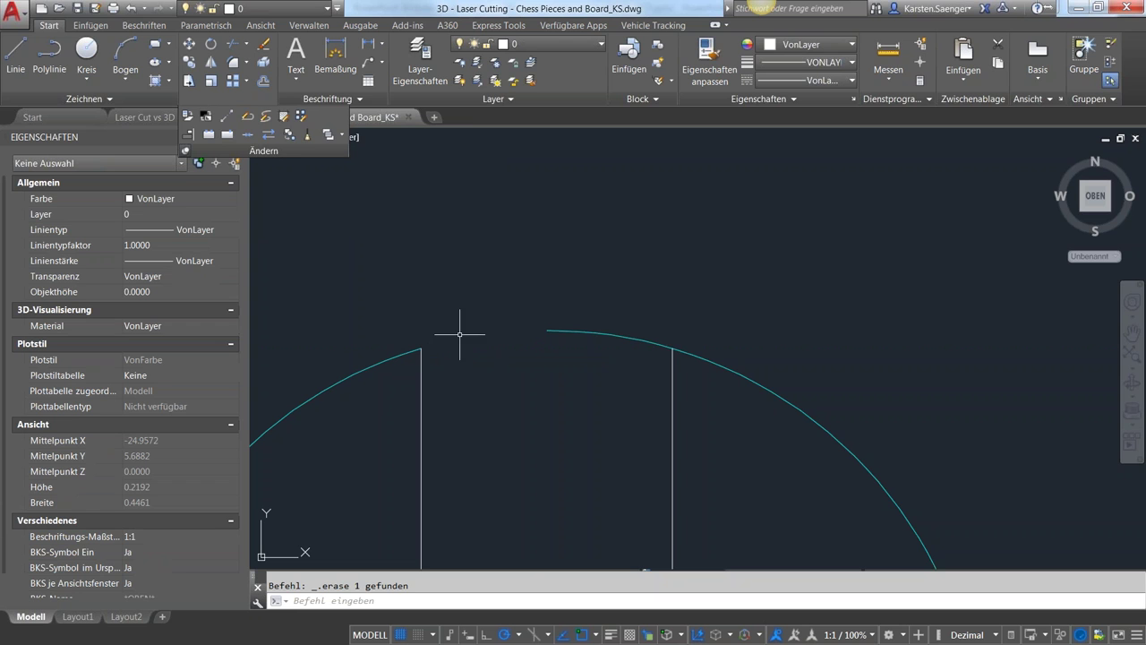
# Break the arc at the right slot line and delete the leftover arc segment.
pyautogui.click(230, 137)
pyautogui.click(559, 331)
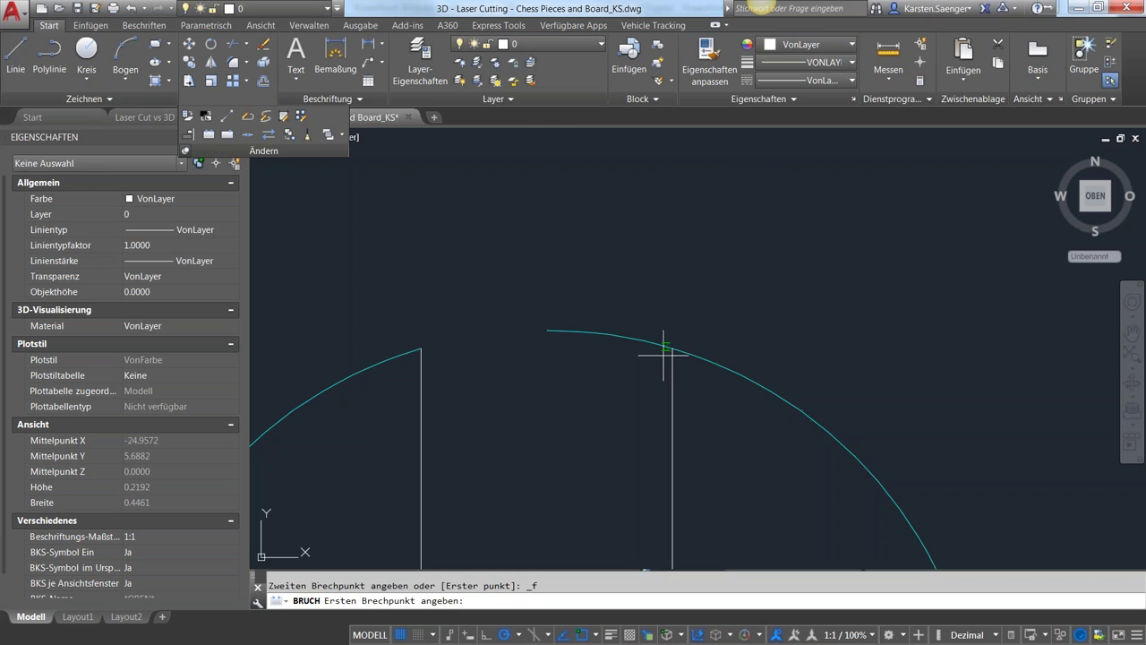
pyautogui.click(663, 348)
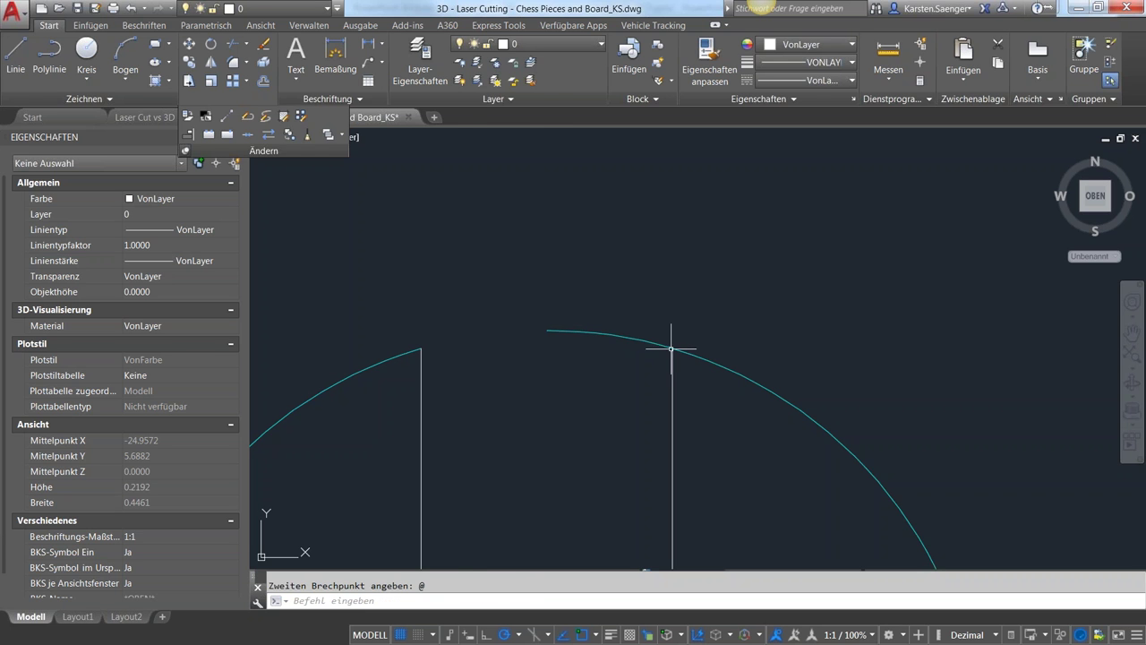
pyautogui.click(628, 333)
pyautogui.press('Delete')
pyautogui.scroll(-3, 613, 338)
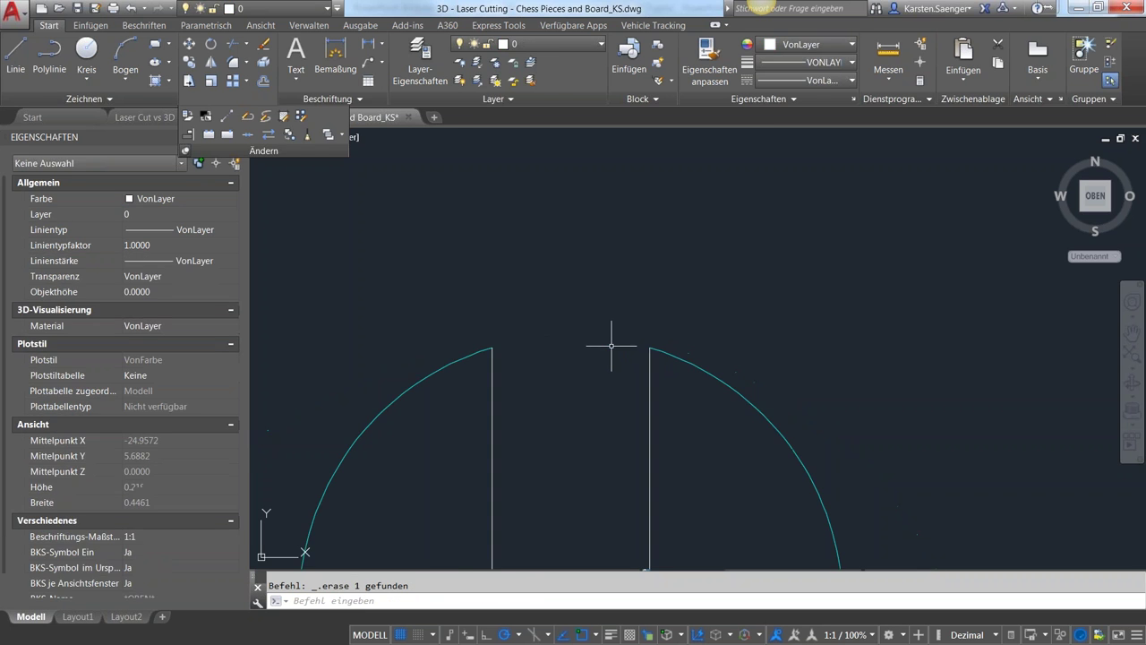
pyautogui.scroll(-3, 614, 339)
pyautogui.scroll(2, 588, 441)
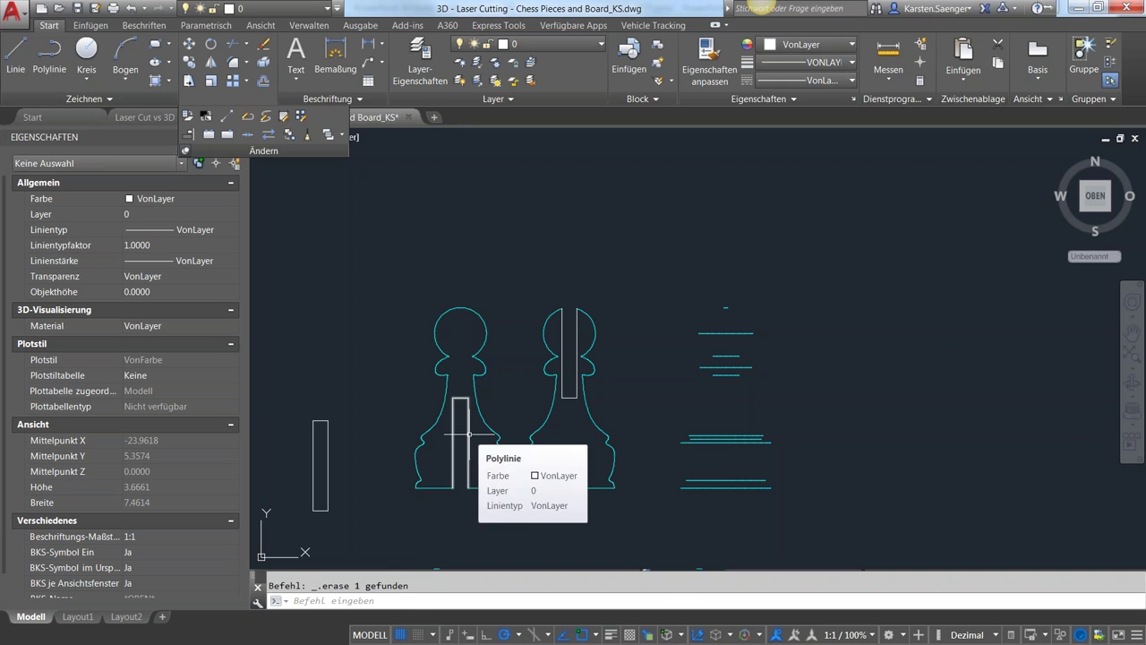
# Start entering 'ea' at the command line to list EIGENSCHAFTEN command suggestions.
pyautogui.click(415, 602)
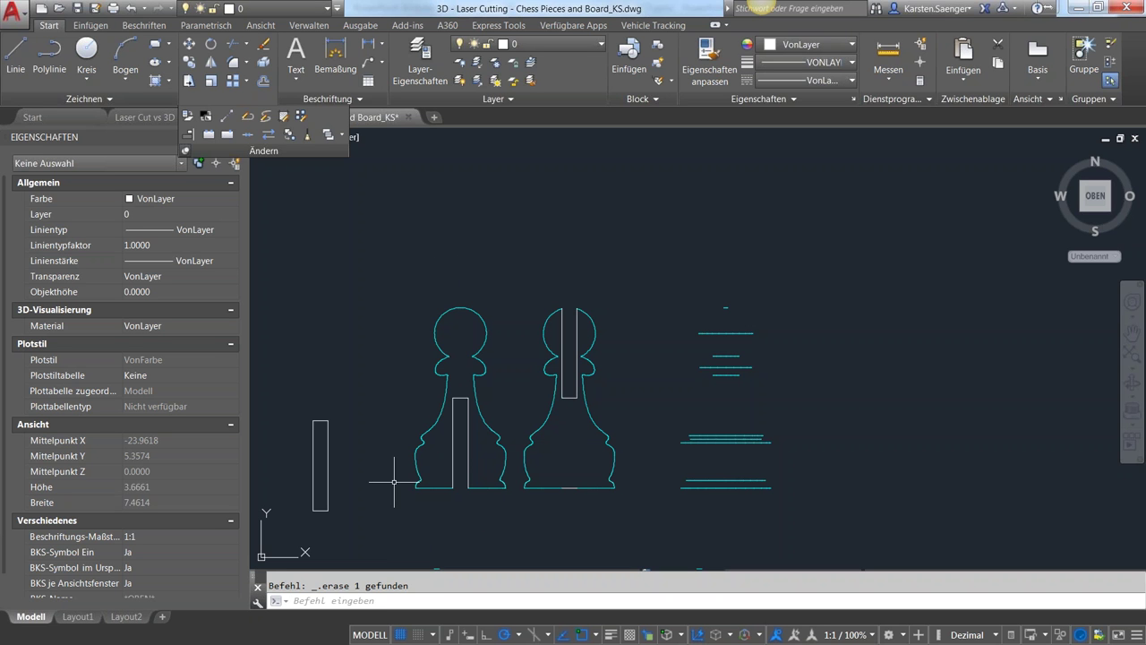
pyautogui.write('e')
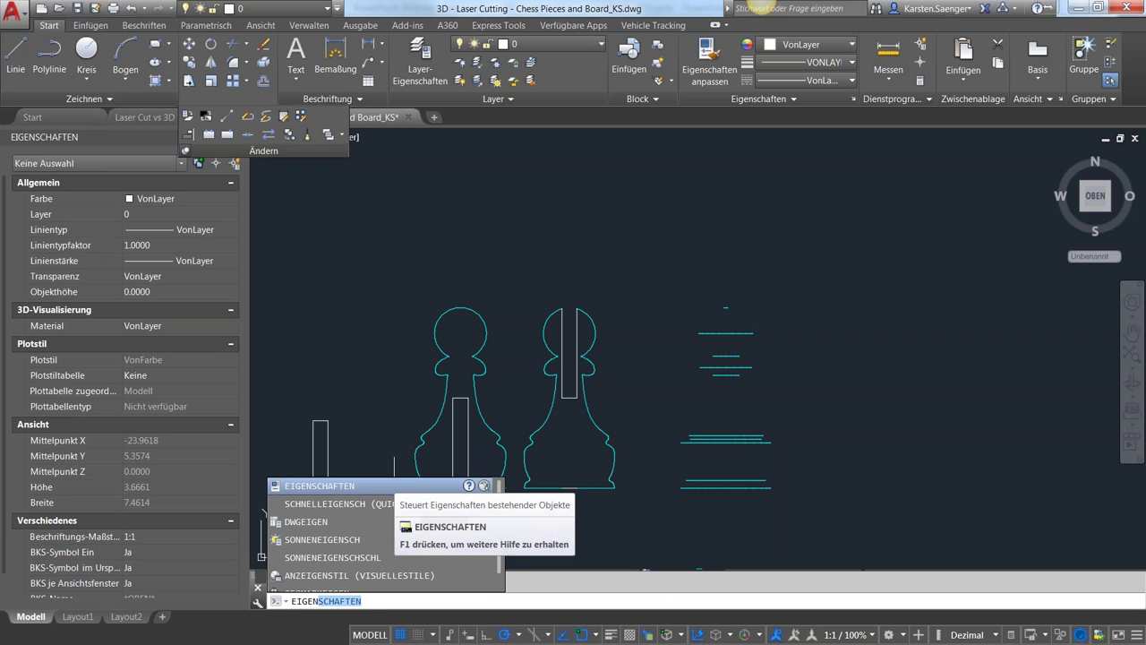
pyautogui.write('a')
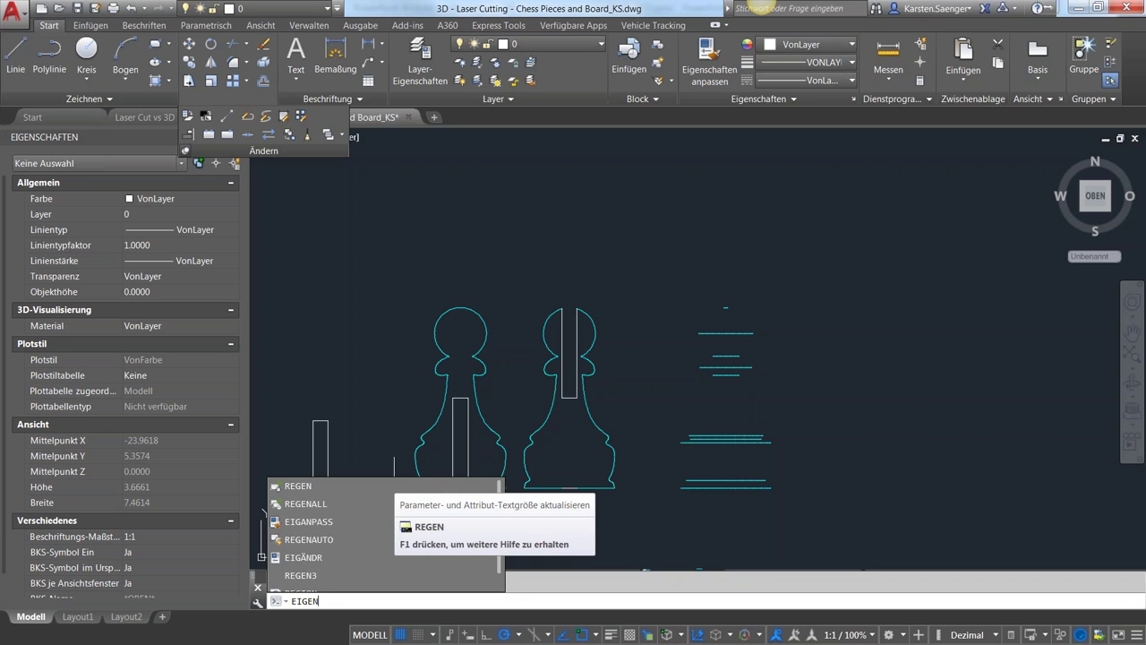
# Run MATCHPROP with the left pawn outline as source and the right pawn outline as target.
pyautogui.press('Delete')
pyautogui.write('_ma')
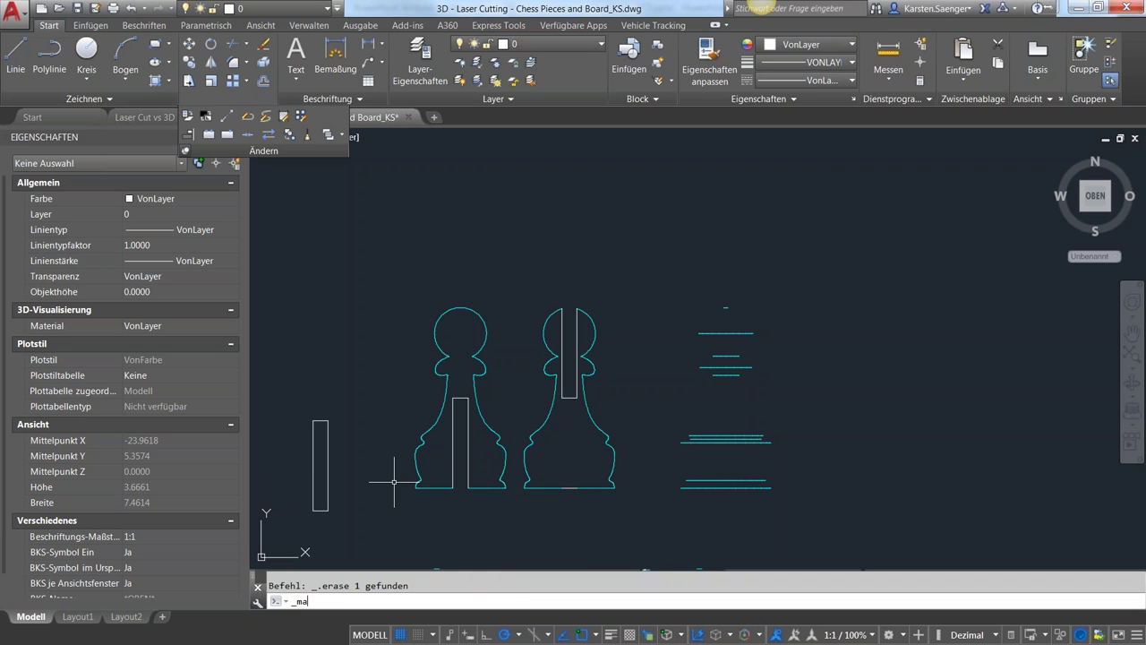
pyautogui.write('th')
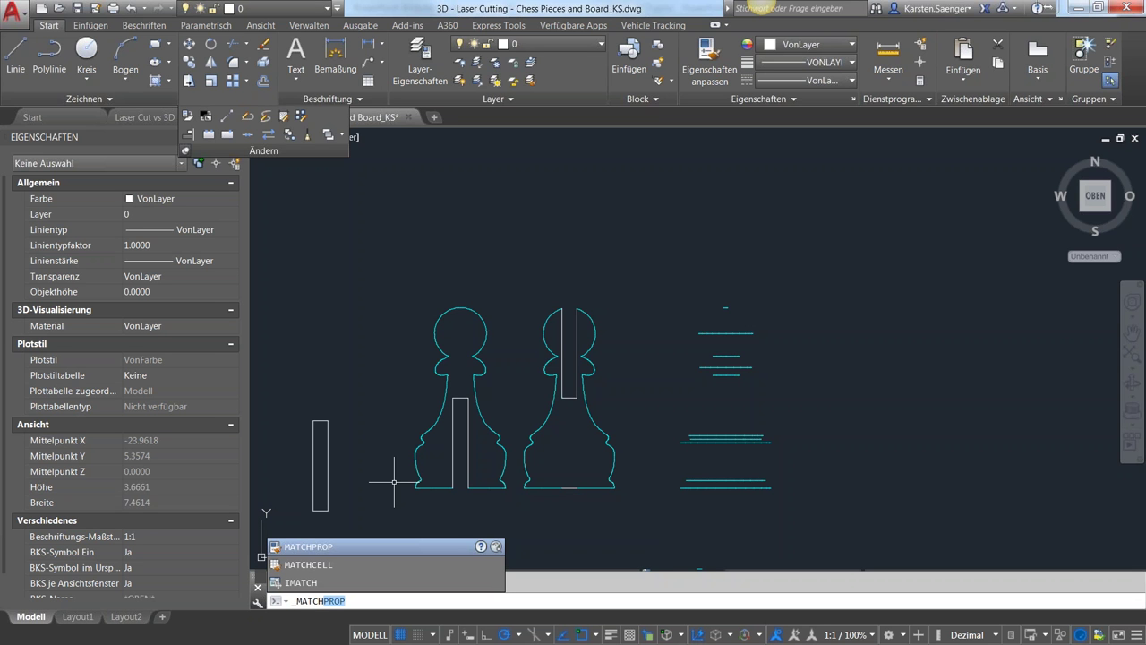
pyautogui.press('Return')
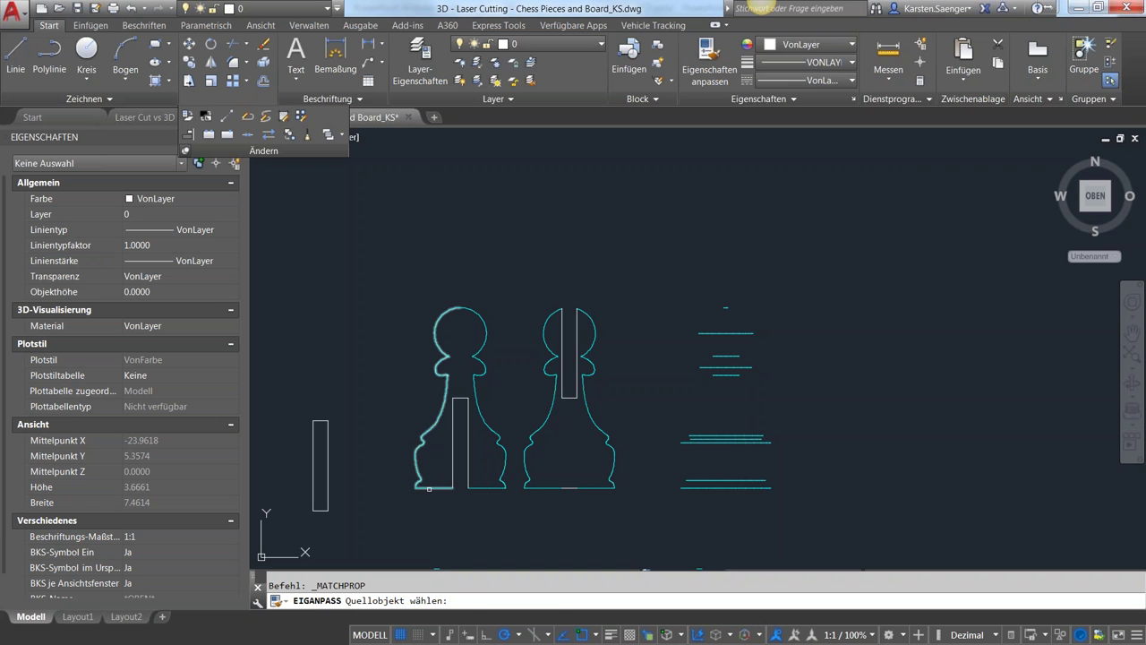
pyautogui.click(429, 489)
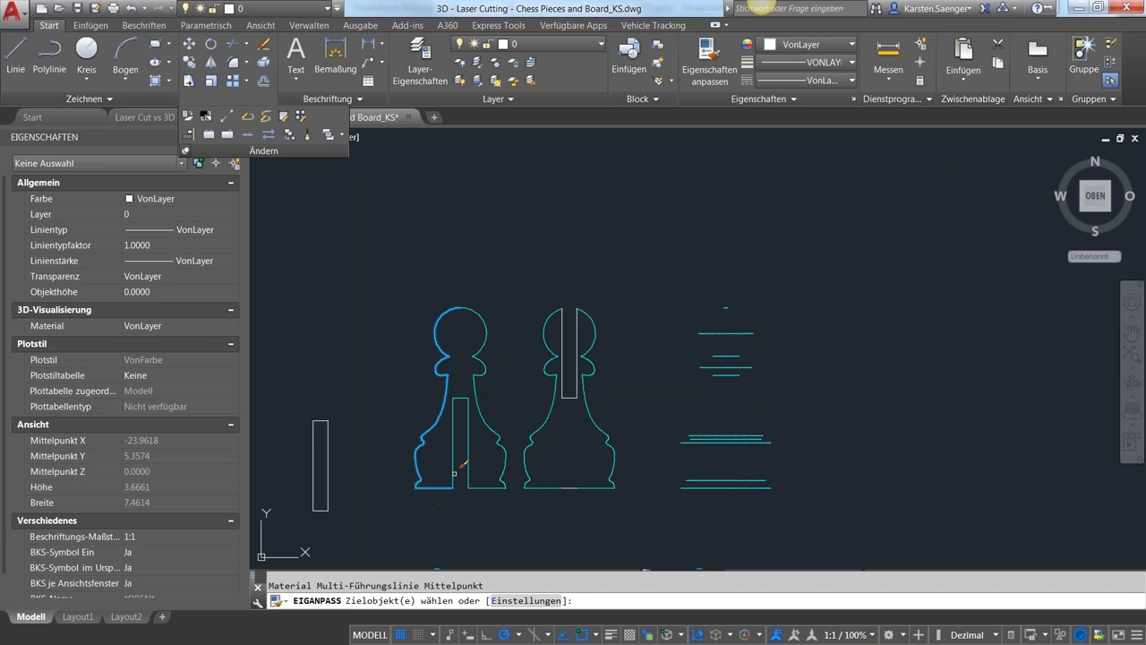
pyautogui.click(453, 473)
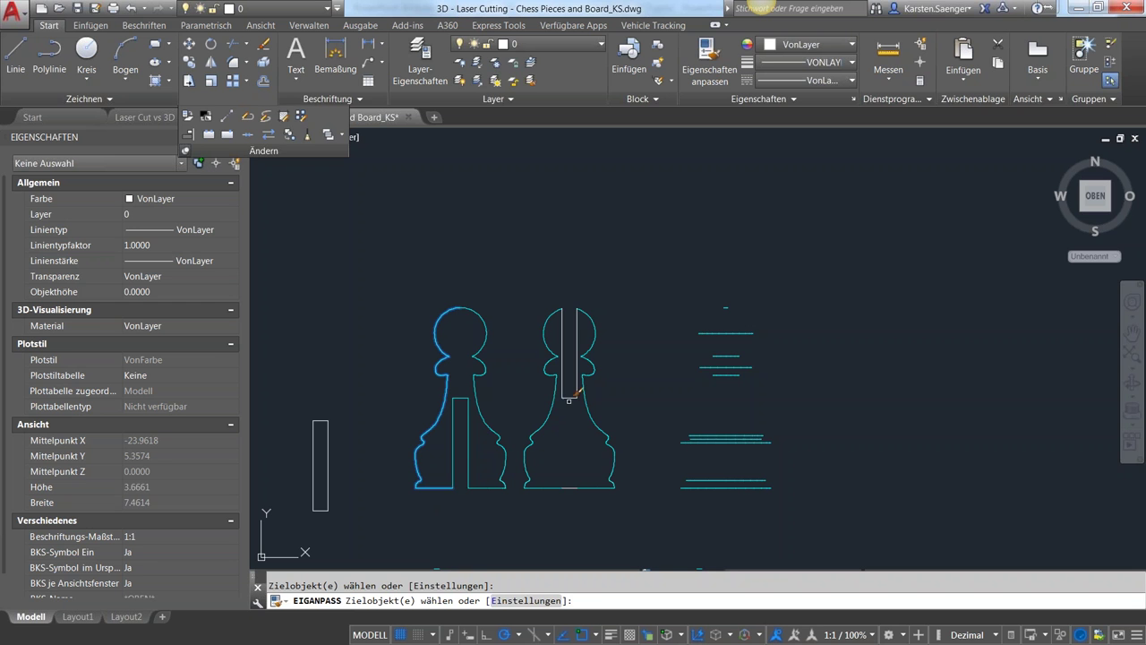
pyautogui.press('Return')
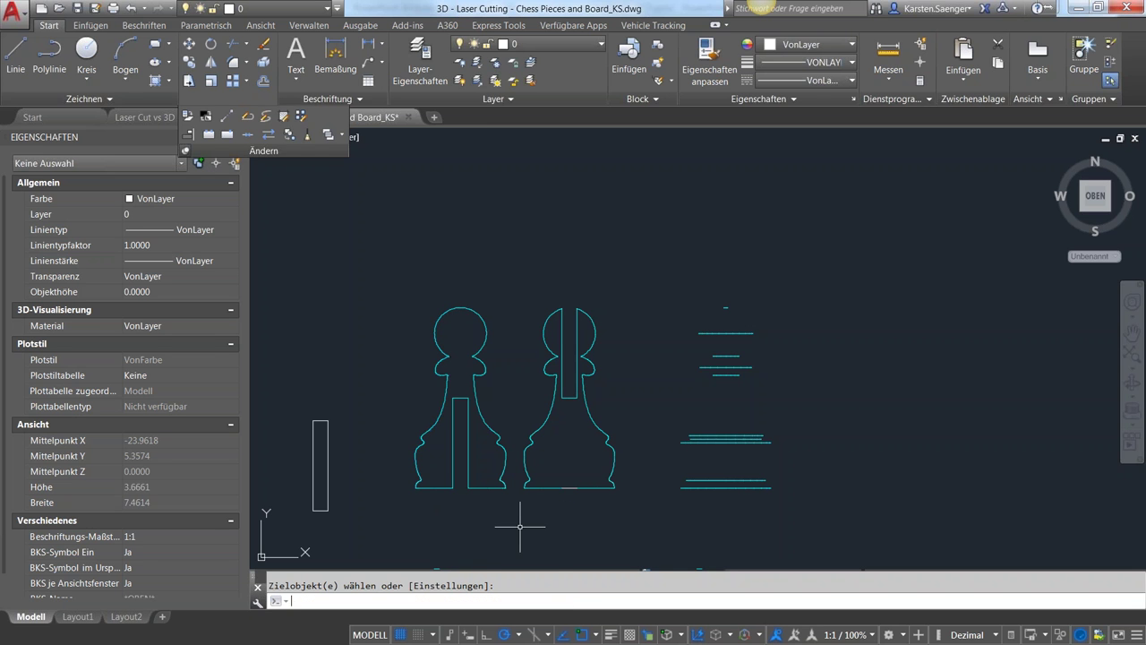
# Zoom out and pan across to centre the row of cyan half-profile chess pieces.
pyautogui.scroll(-2, 614, 526)
pyautogui.moveTo(613, 520); pyautogui.dragTo(553, 436, button='middle')
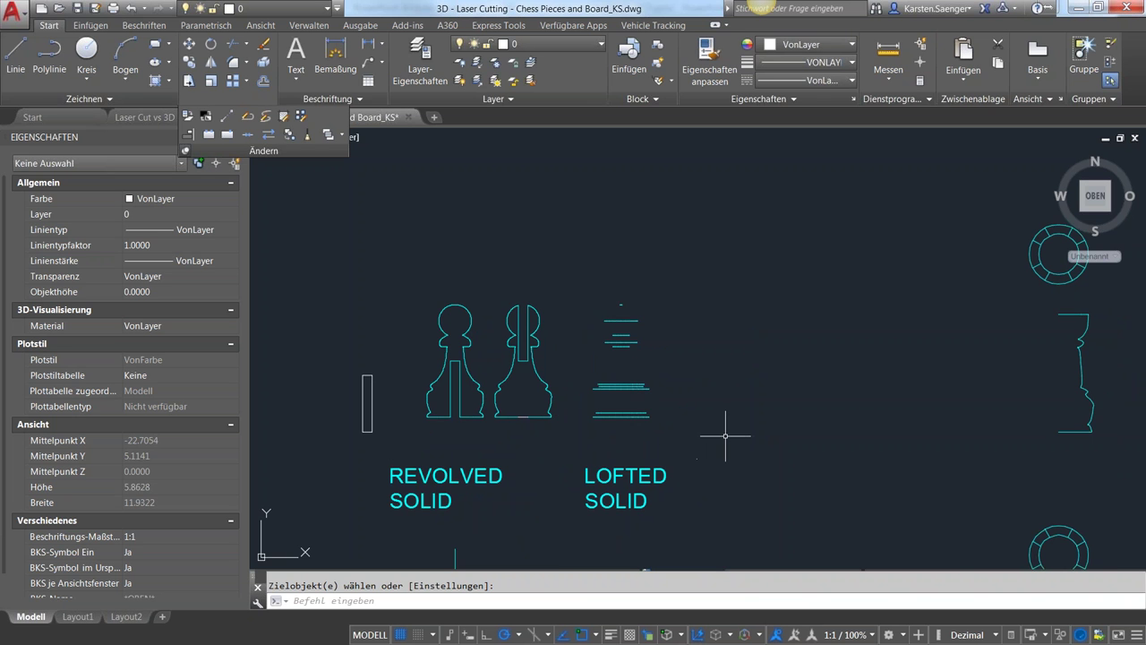
pyautogui.scroll(-2, 725, 436)
pyautogui.moveTo(692, 460); pyautogui.dragTo(467, 428, button='middle')
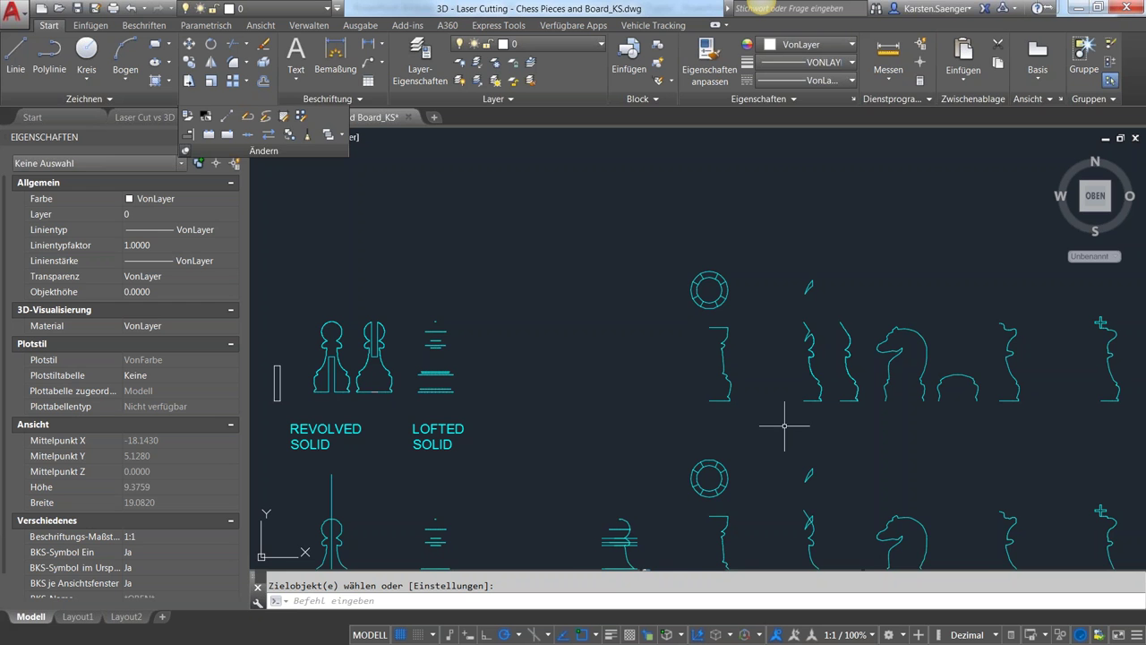
pyautogui.moveTo(819, 422); pyautogui.dragTo(603, 417, button='middle')
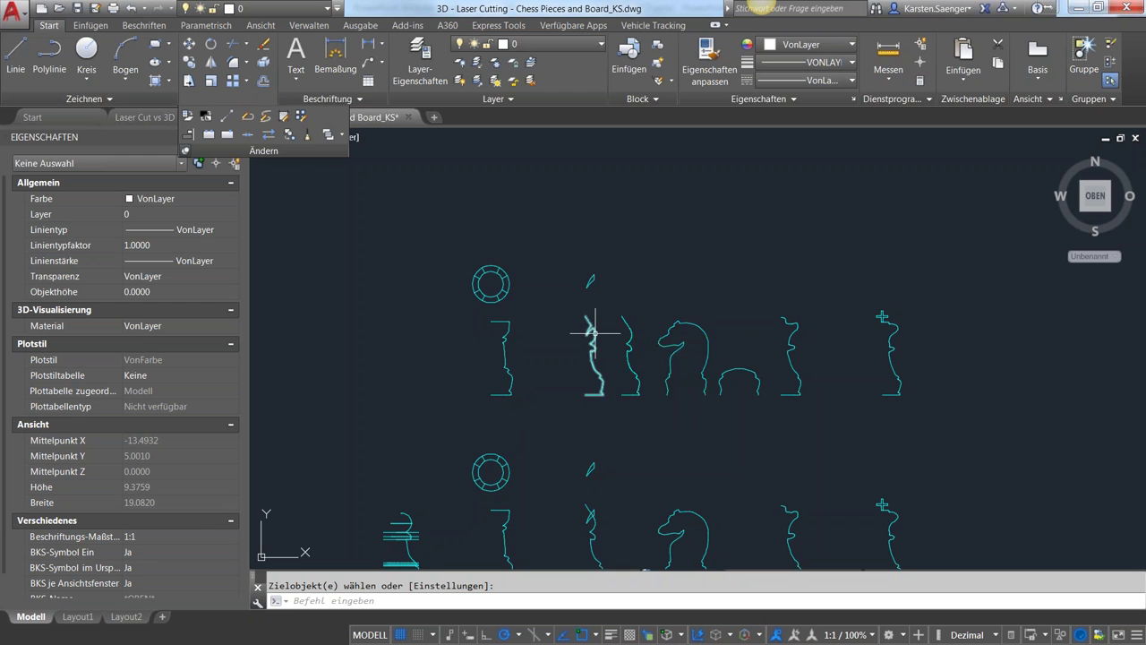
pyautogui.scroll(4, 594, 332)
pyautogui.scroll(-2, 594, 332)
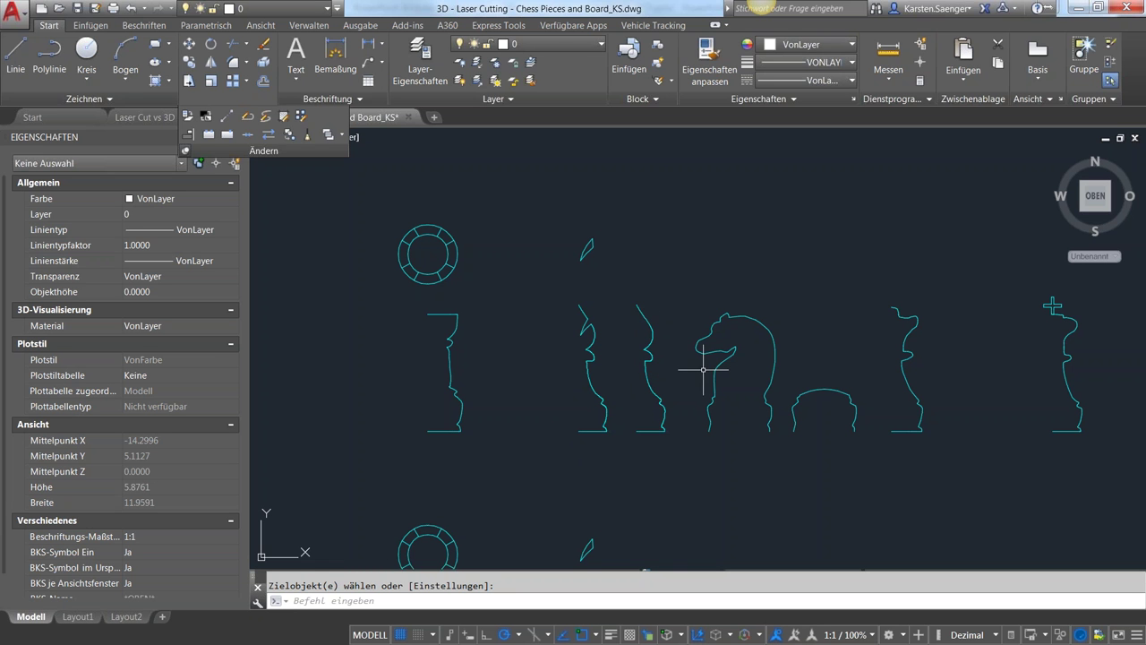
pyautogui.scroll(-2, 703, 415)
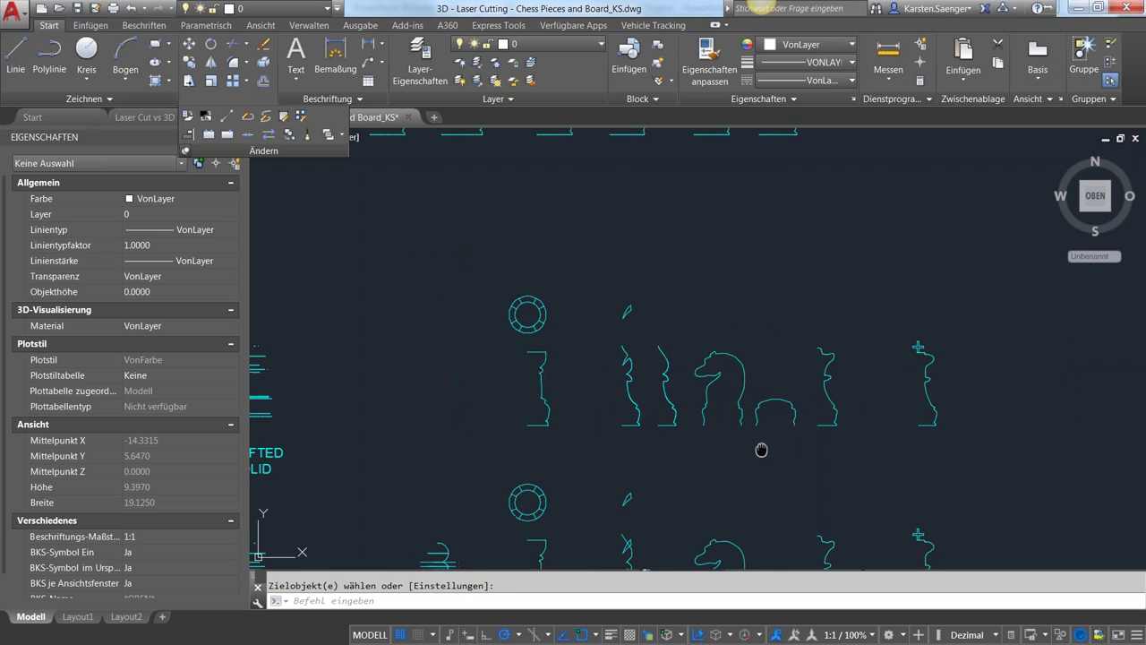
pyautogui.moveTo(760, 450); pyautogui.dragTo(641, 451, button='middle')
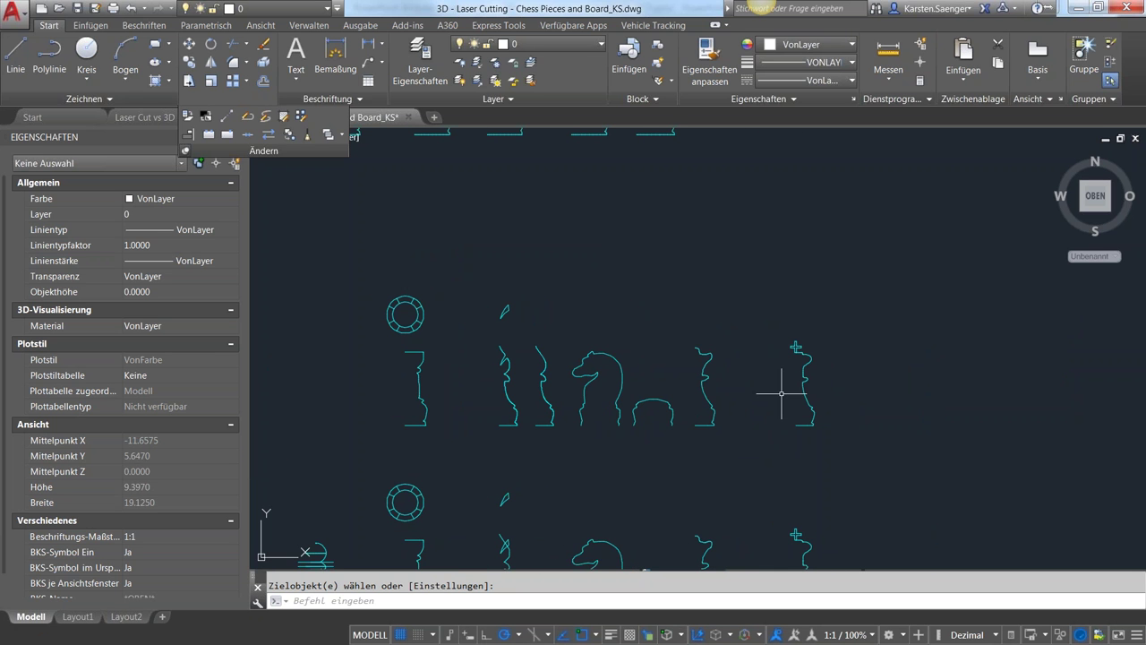
pyautogui.scroll(4, 802, 355)
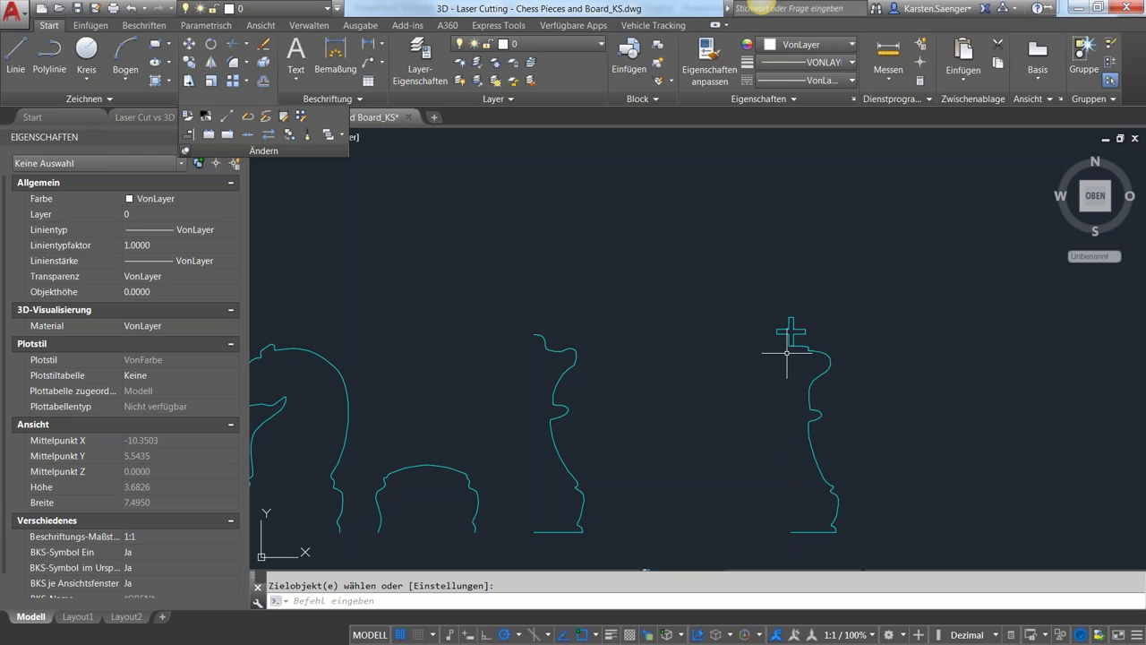
pyautogui.click(562, 436)
pyautogui.scroll(-2, 562, 436)
pyautogui.scroll(-3, 660, 440)
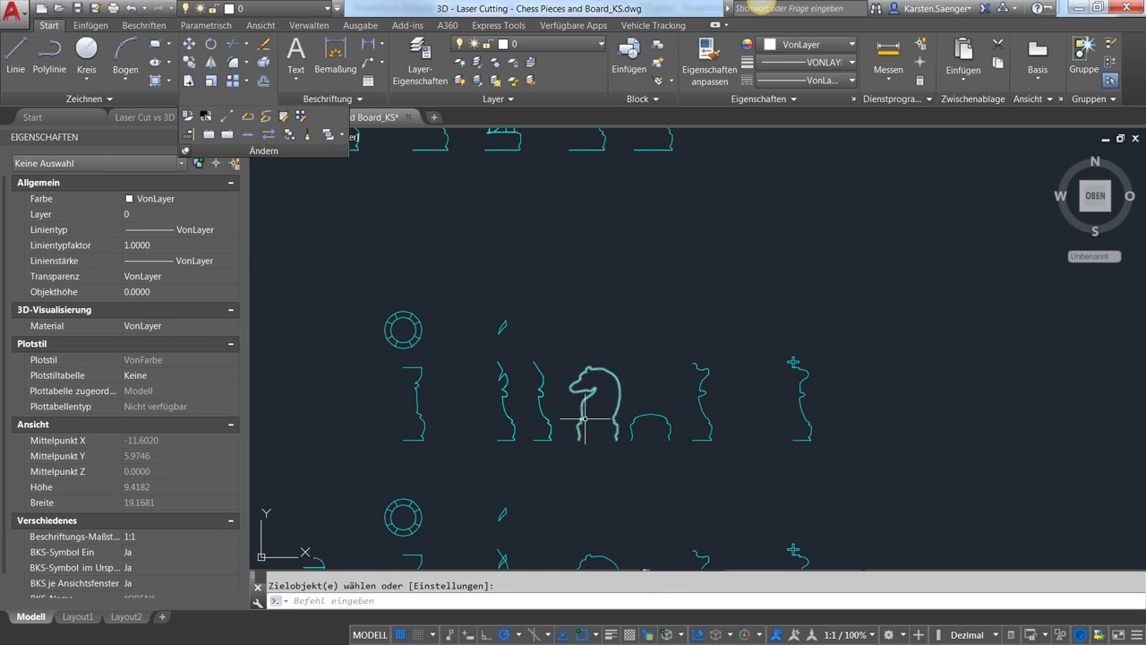
pyautogui.scroll(2, 656, 421)
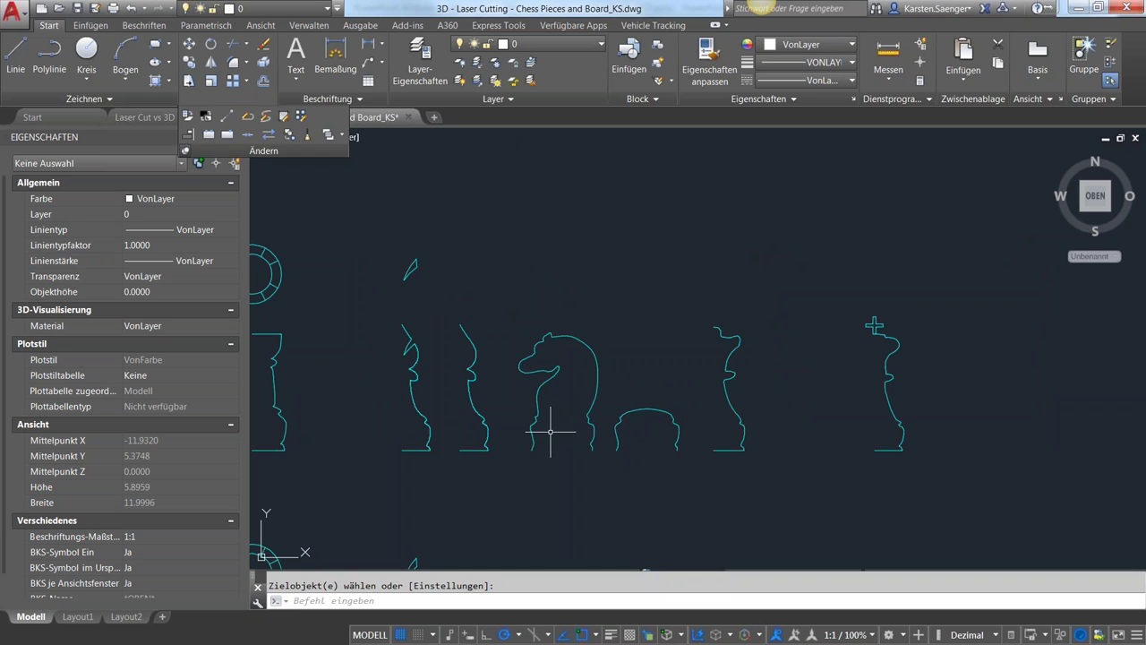
# Zoom and pan to frame the checkerboard, both rows of yellow slotted pieces and the laser legend.
pyautogui.scroll(-1, 687, 492)
pyautogui.scroll(-1, 823, 472)
pyautogui.scroll(-1, 826, 466)
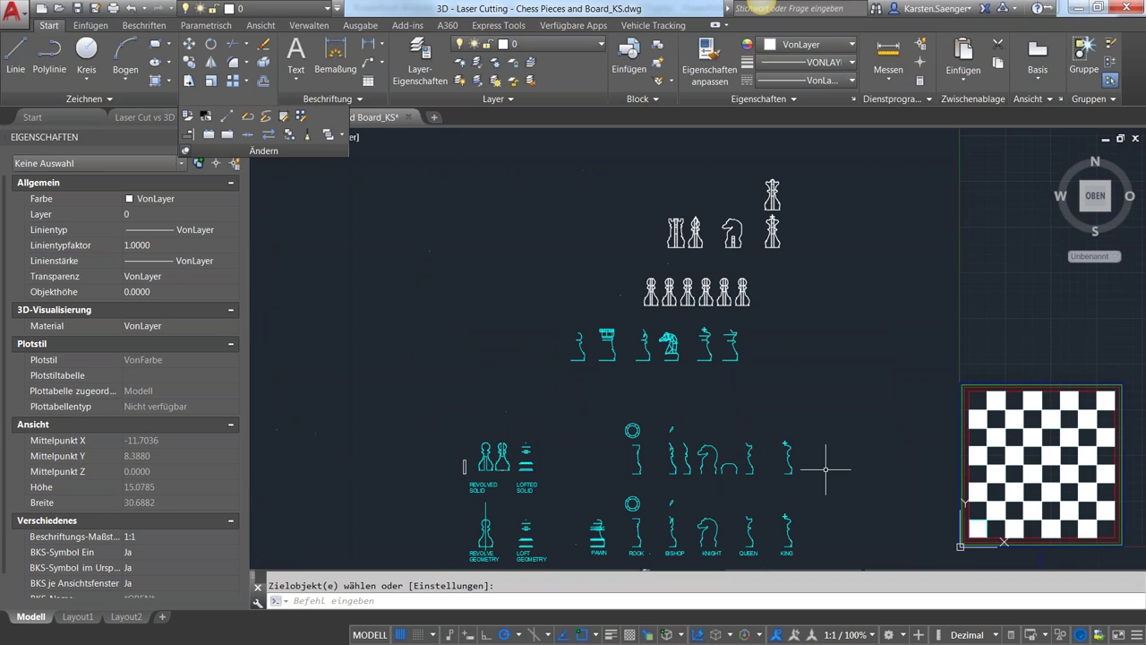
pyautogui.moveTo(851, 462); pyautogui.dragTo(549, 422, button='middle')
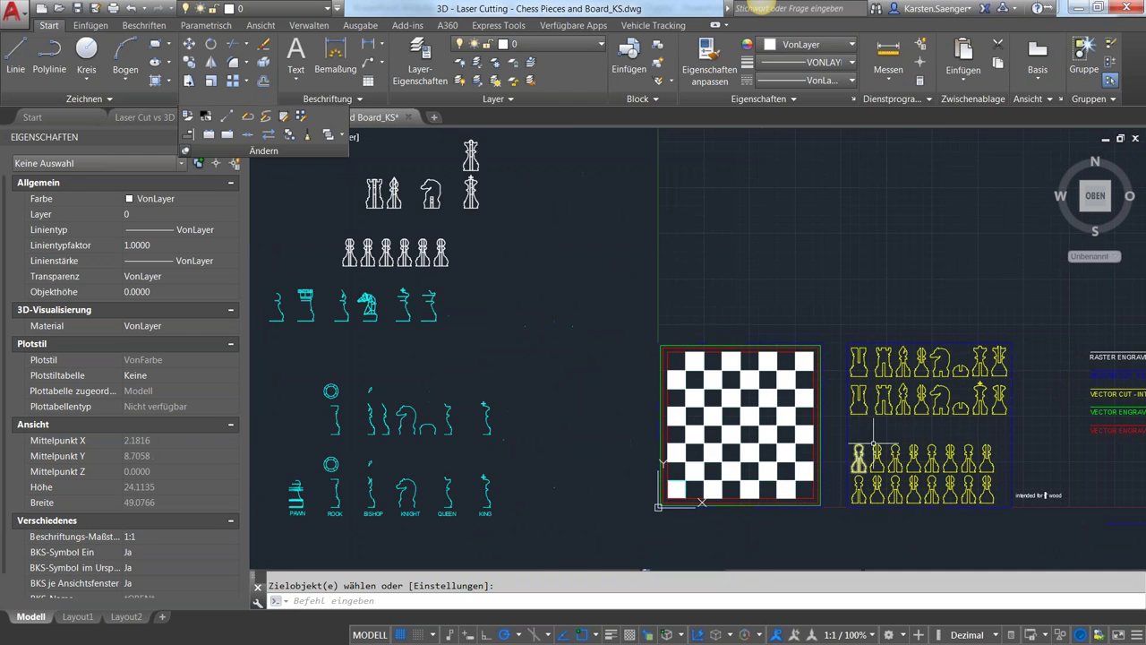
pyautogui.moveTo(912, 435); pyautogui.dragTo(721, 394, button='middle')
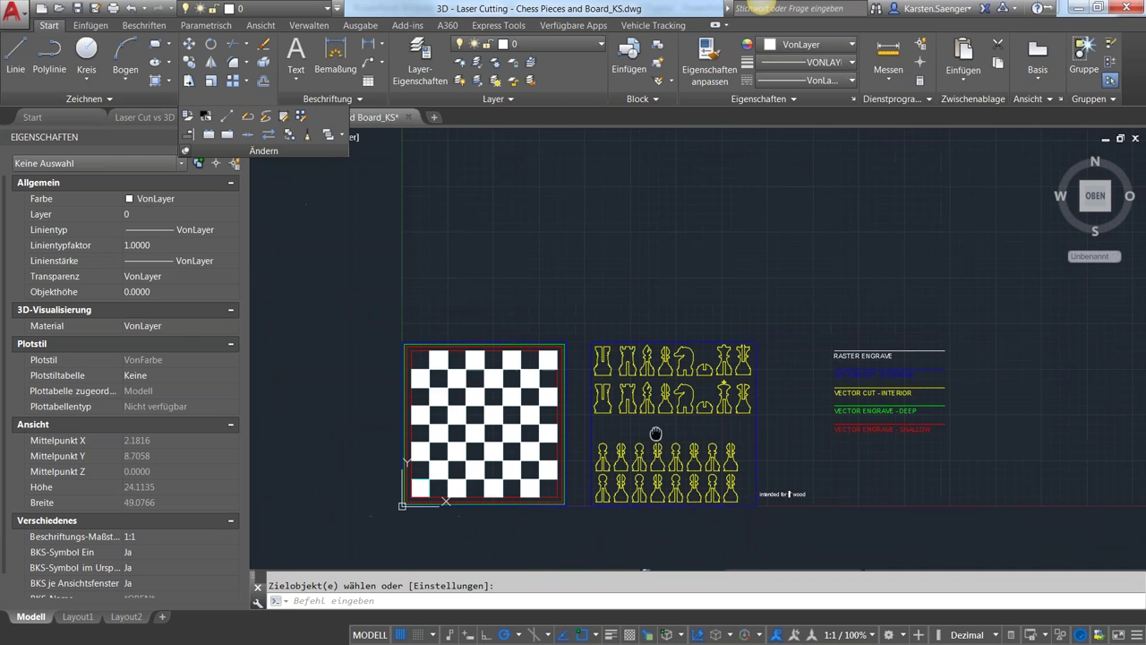
pyautogui.scroll(2, 721, 394)
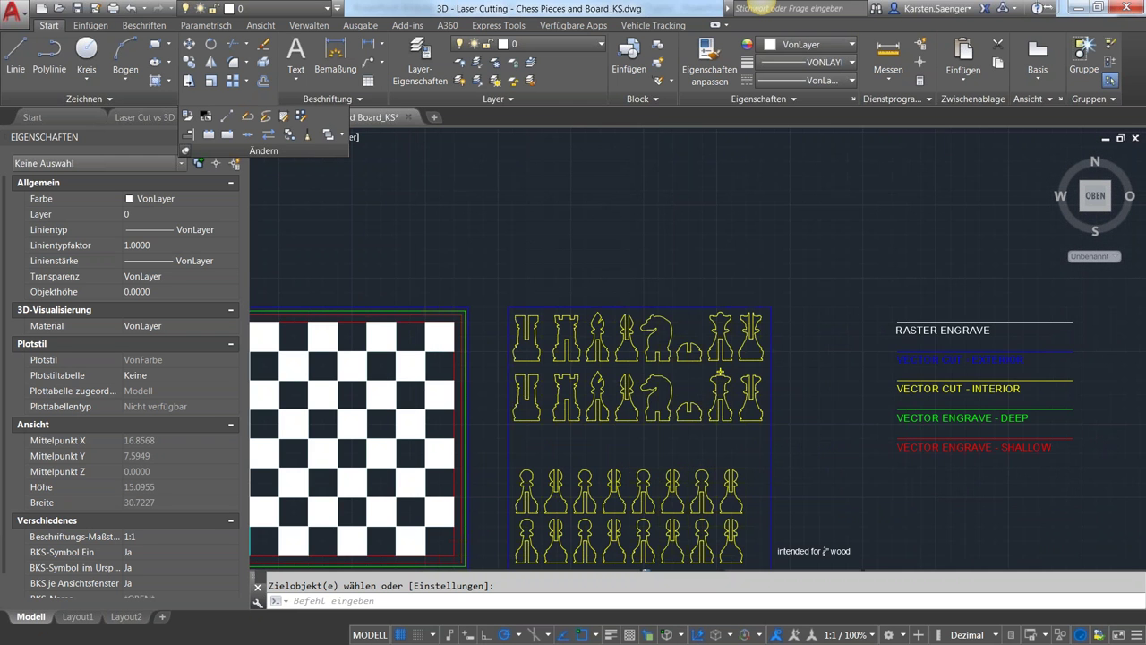
pyautogui.scroll(4, 699, 383)
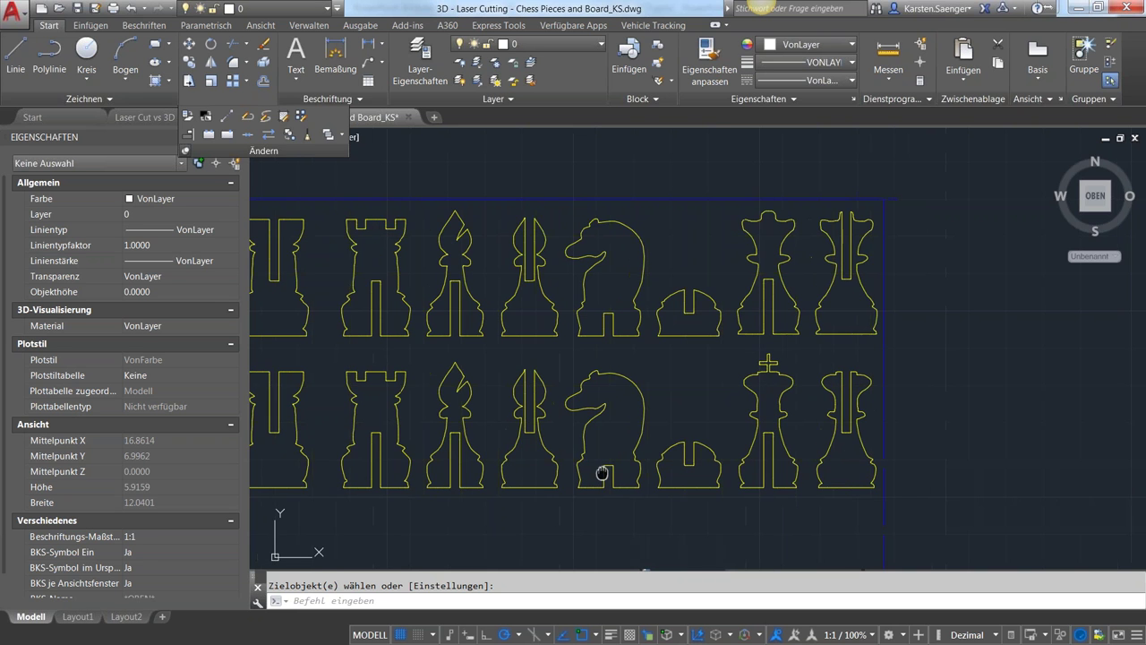
pyautogui.moveTo(584, 473); pyautogui.dragTo(692, 448, button='middle')
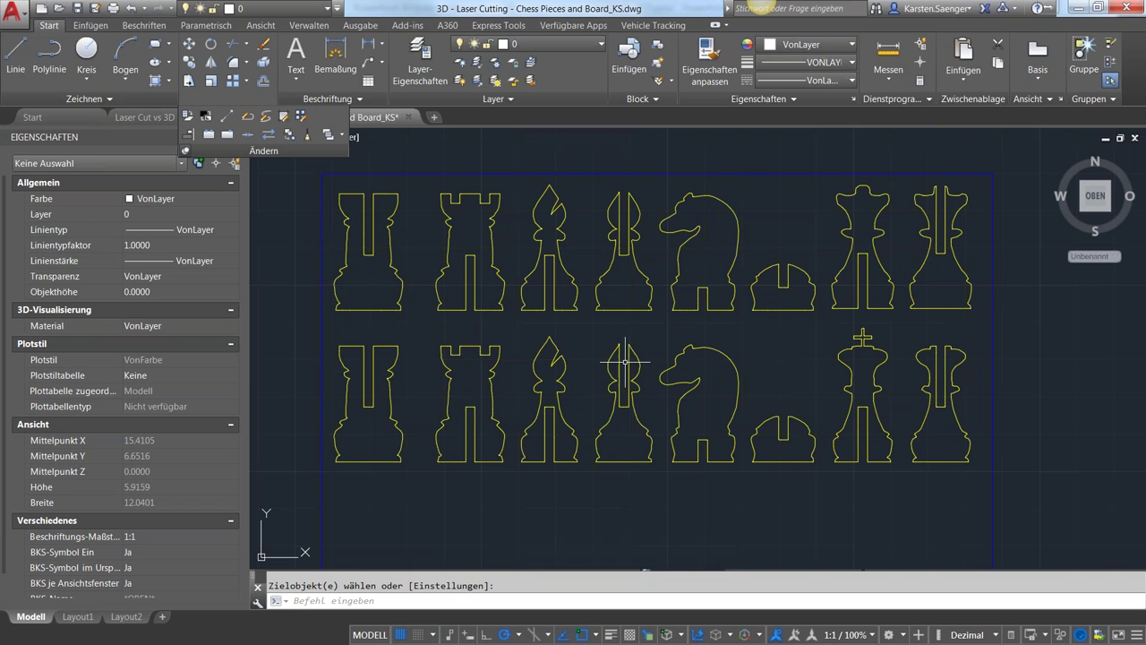
pyautogui.scroll(-6, 639, 394)
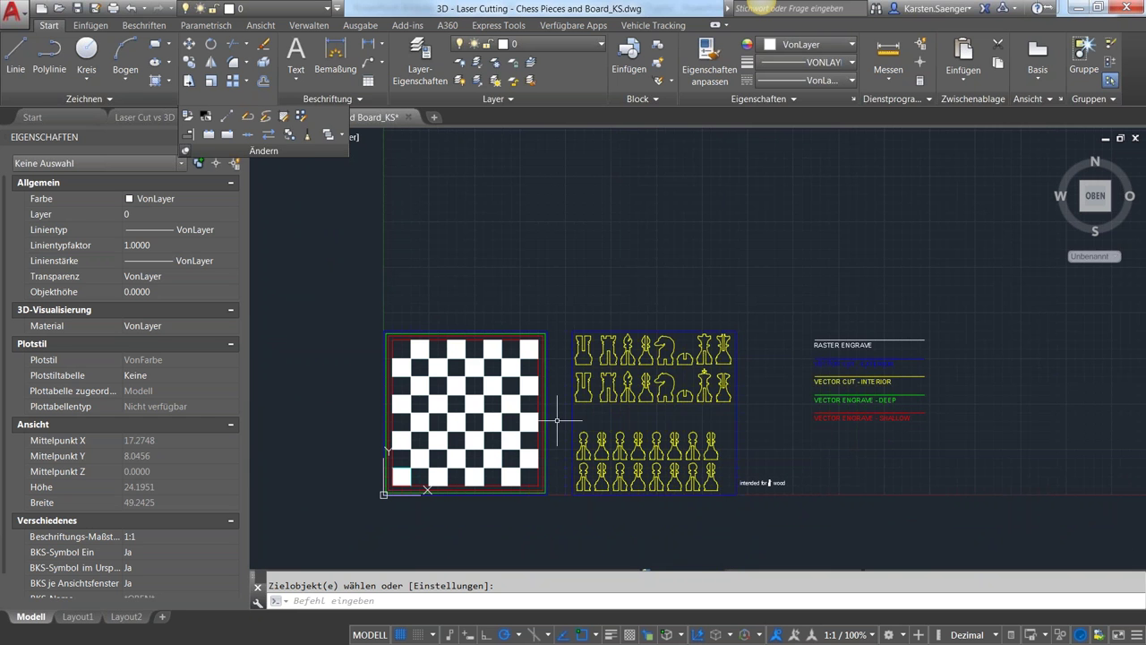
pyautogui.moveTo(557, 420); pyautogui.dragTo(601, 386, button='middle')
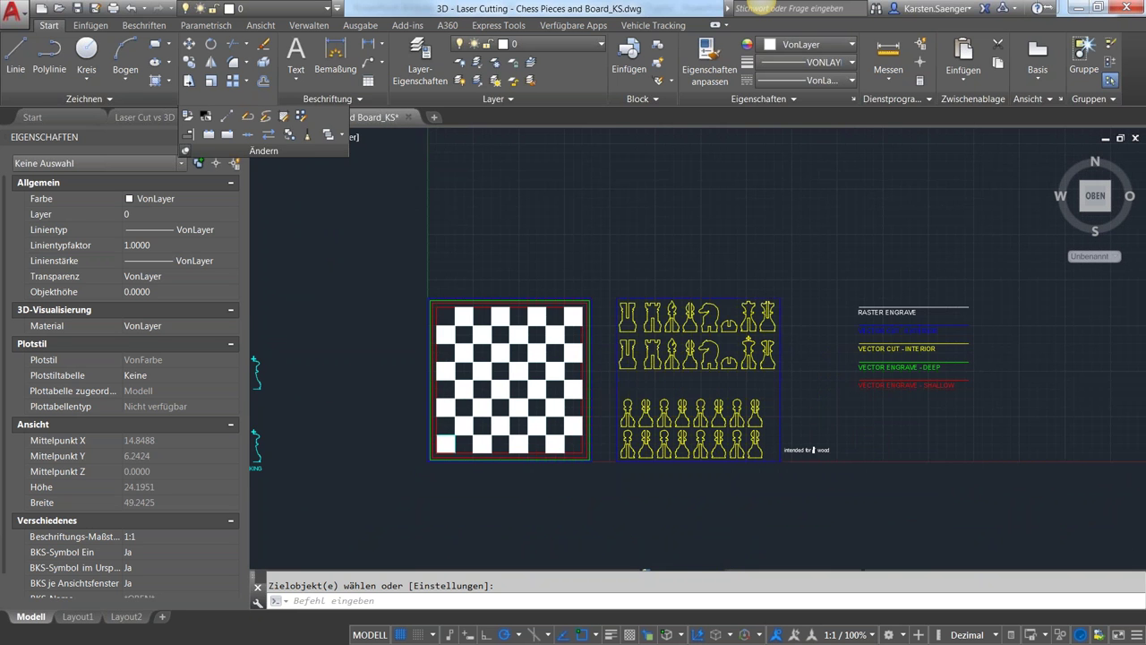
pyautogui.scroll(-2, 605, 387)
pyautogui.scroll(2, 605, 387)
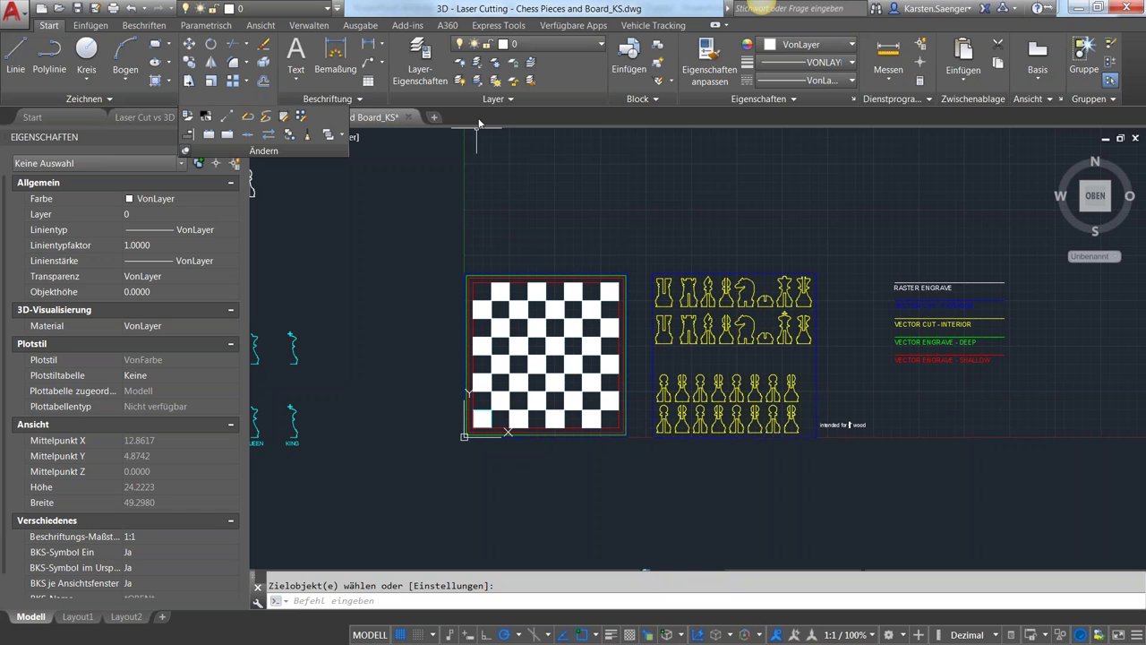
pyautogui.click(530, 47)
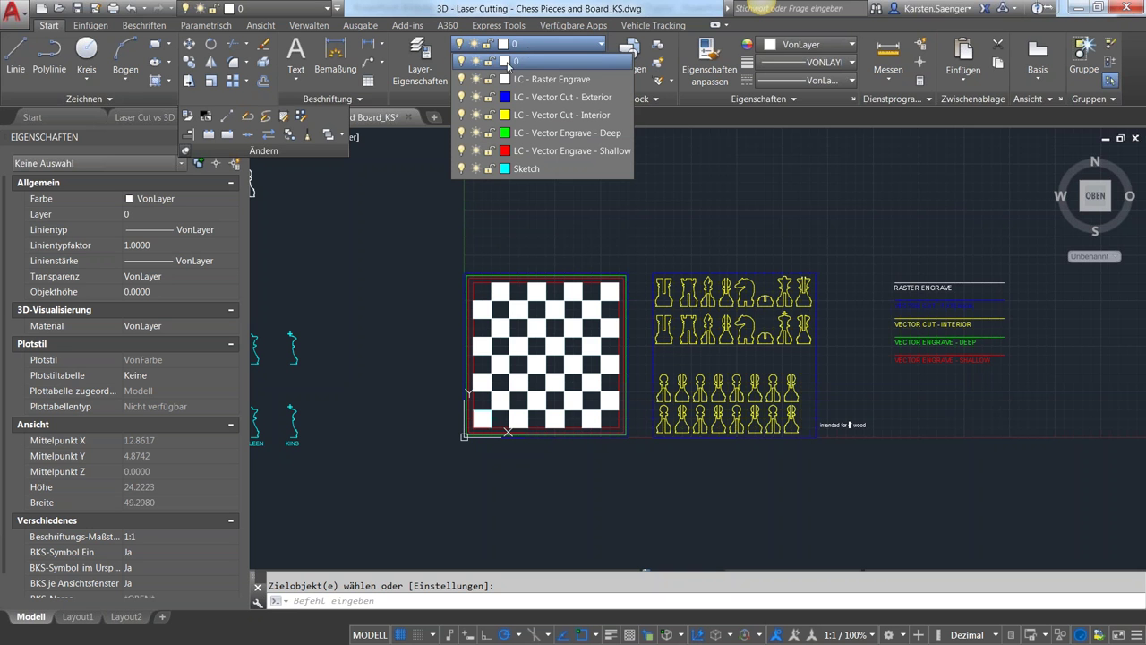
pyautogui.click(462, 79)
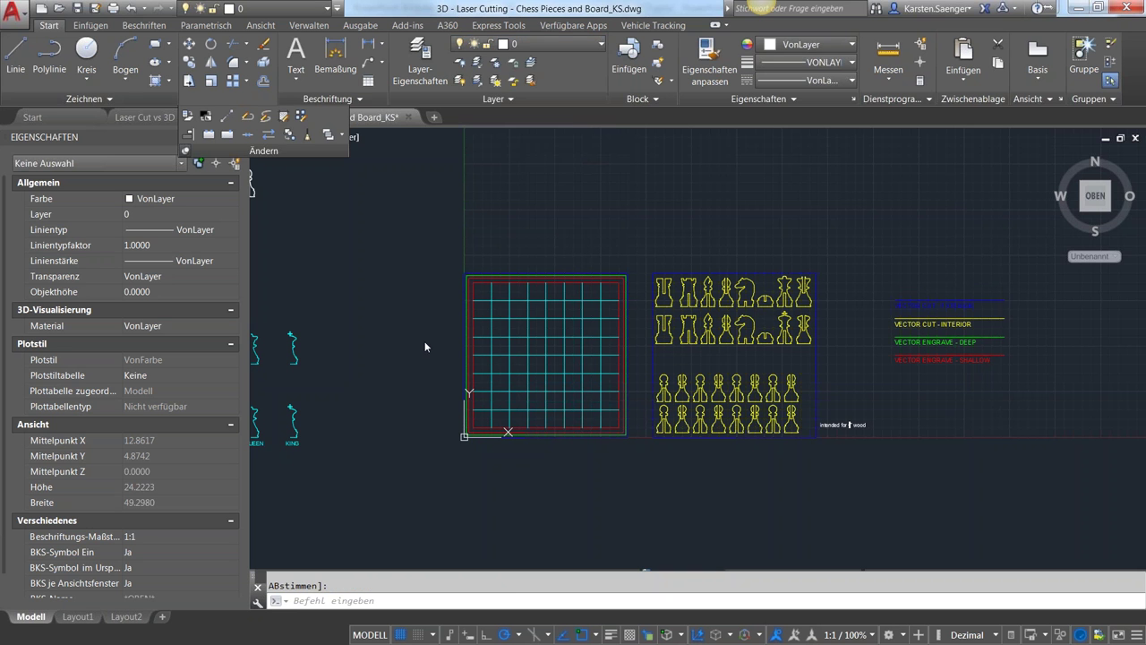
pyautogui.scroll(-2, 426, 370)
pyautogui.scroll(4, 426, 370)
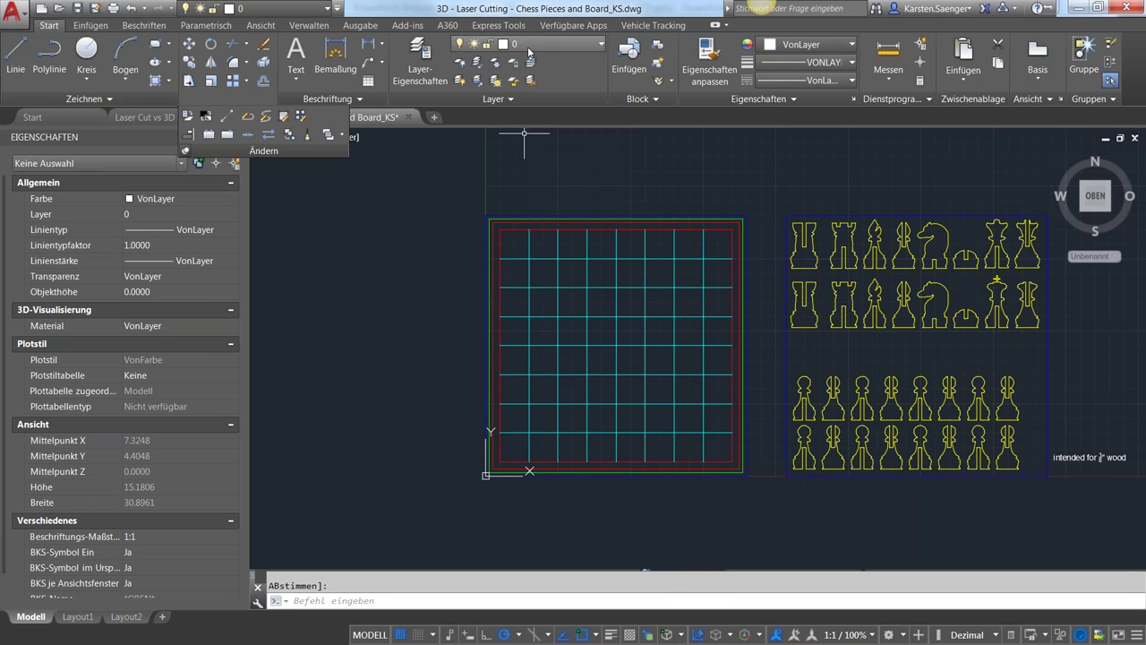
pyautogui.click(491, 44)
pyautogui.click(475, 79)
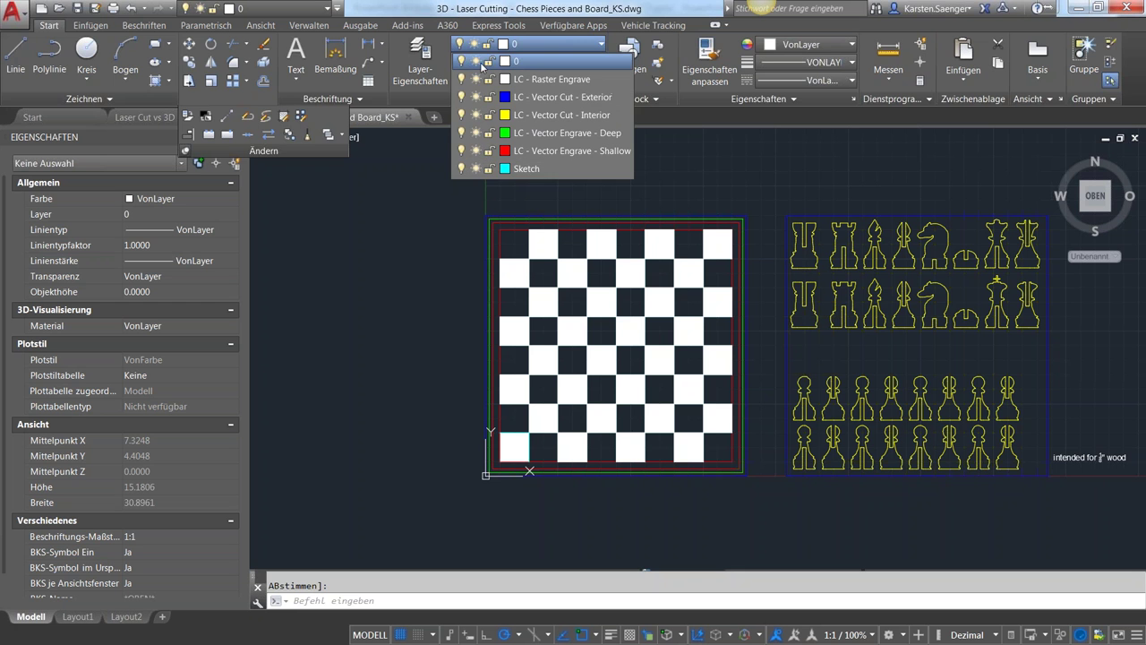
# Freeze the LC - Raster Engrave layer, after layer 0 refuses, to hide the checkered squares.
pyautogui.click(477, 63)
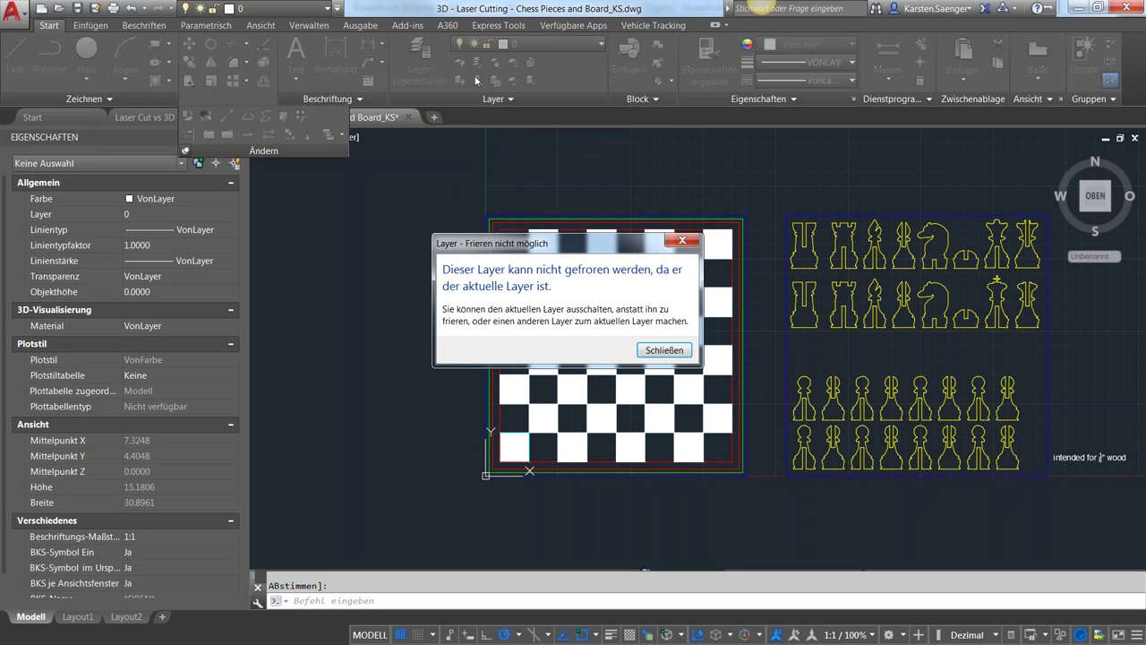
pyautogui.click(651, 351)
pyautogui.click(518, 45)
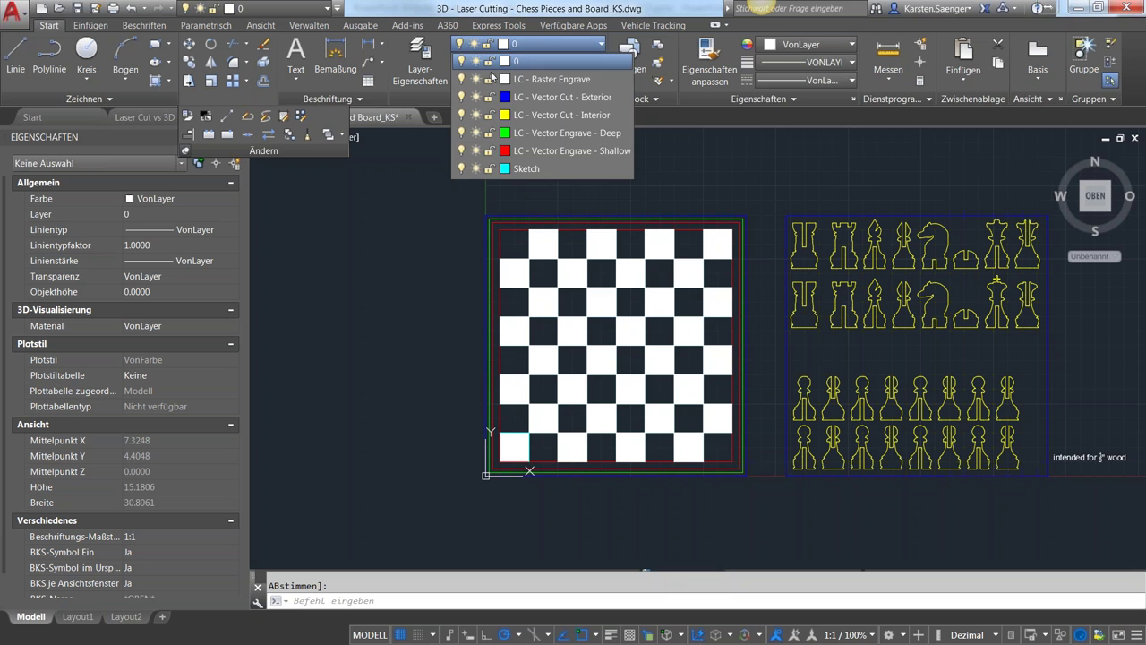
pyautogui.click(477, 79)
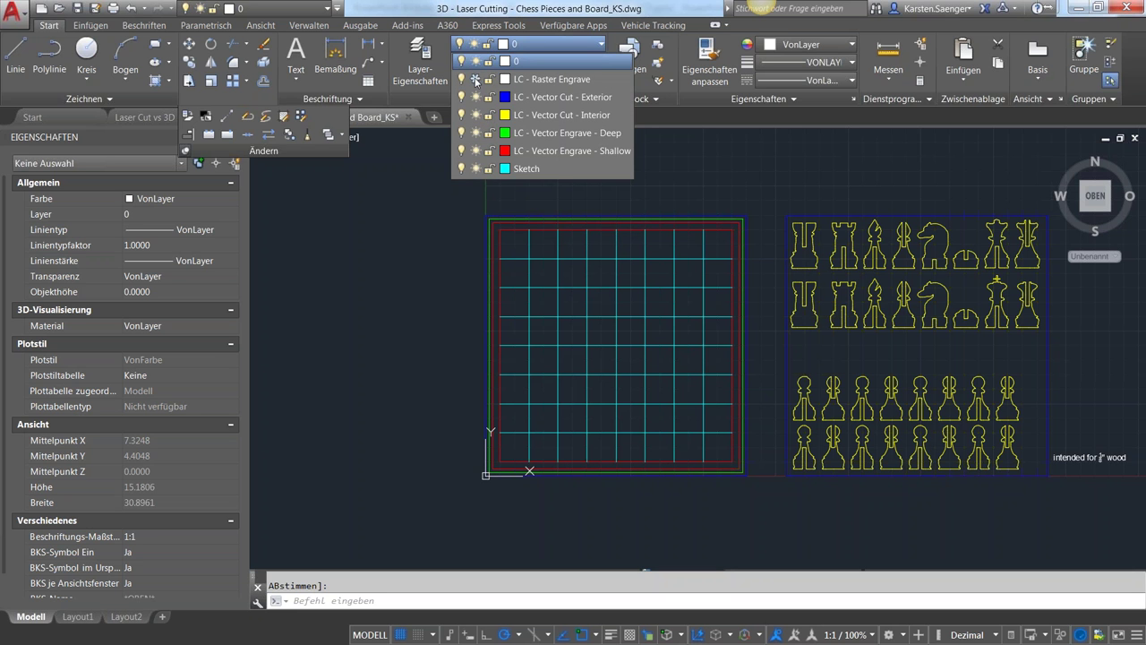
pyautogui.click(405, 289)
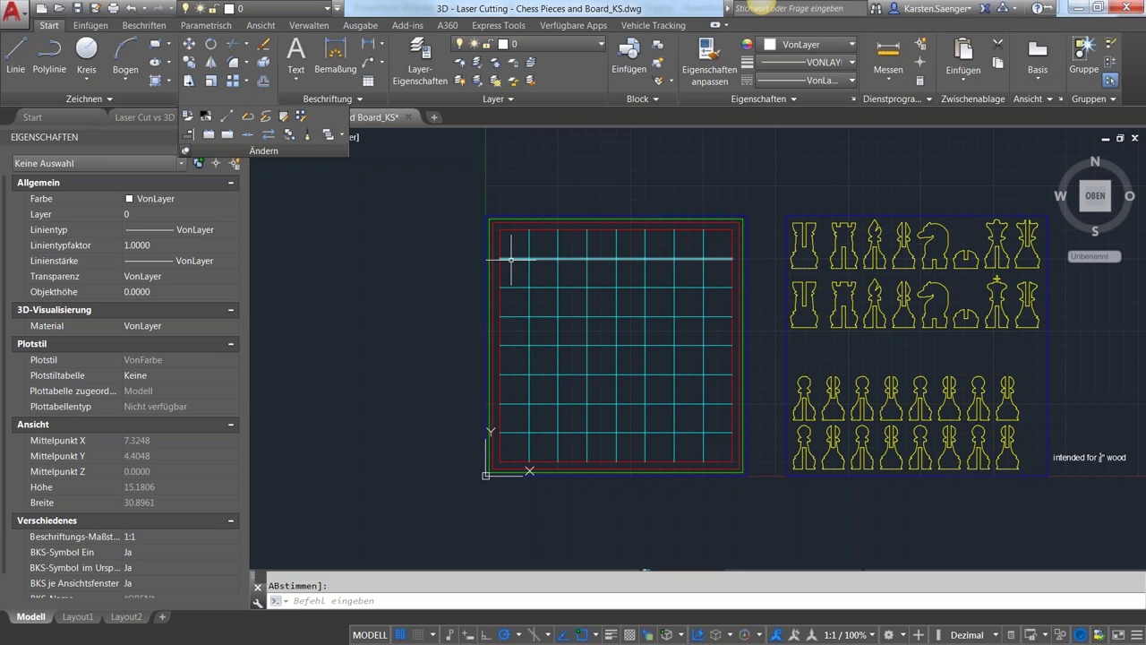
pyautogui.scroll(-2, 513, 256)
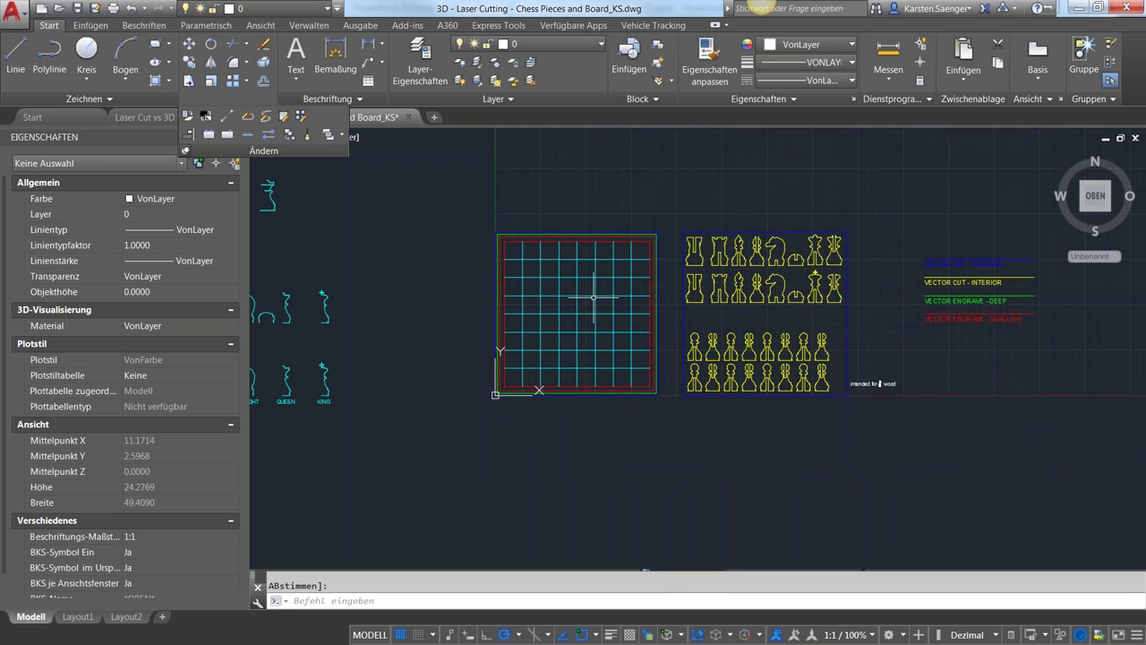
# Freeze the Sketch layer from the Layer dropdown to hide the board's cyan grid lines.
pyautogui.click(537, 44)
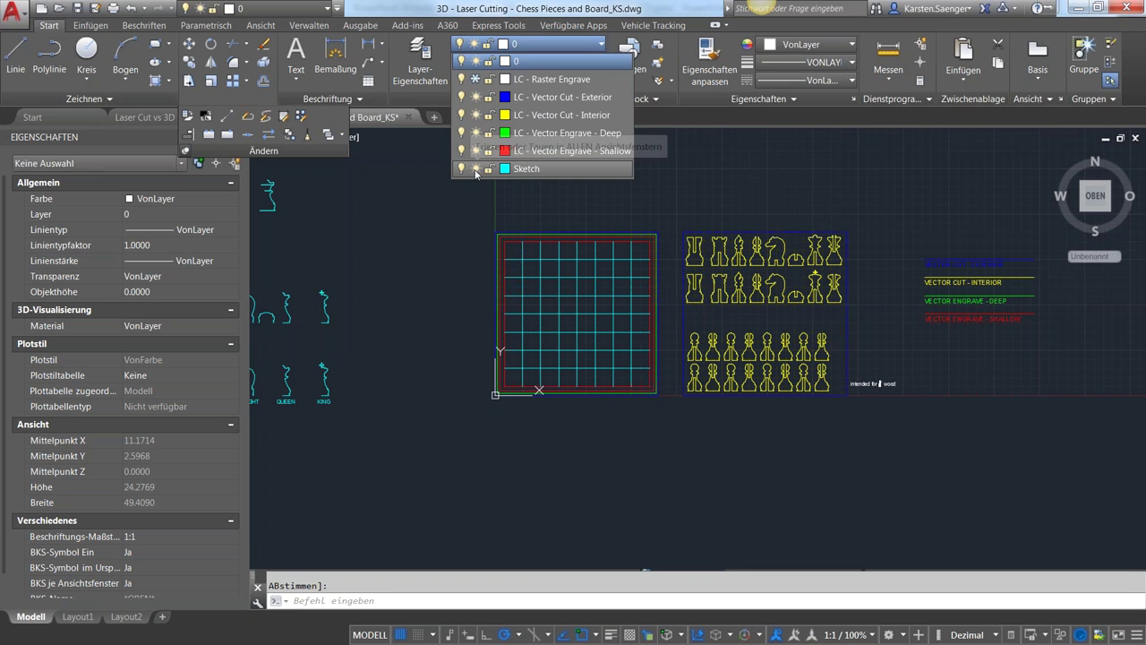
pyautogui.click(477, 170)
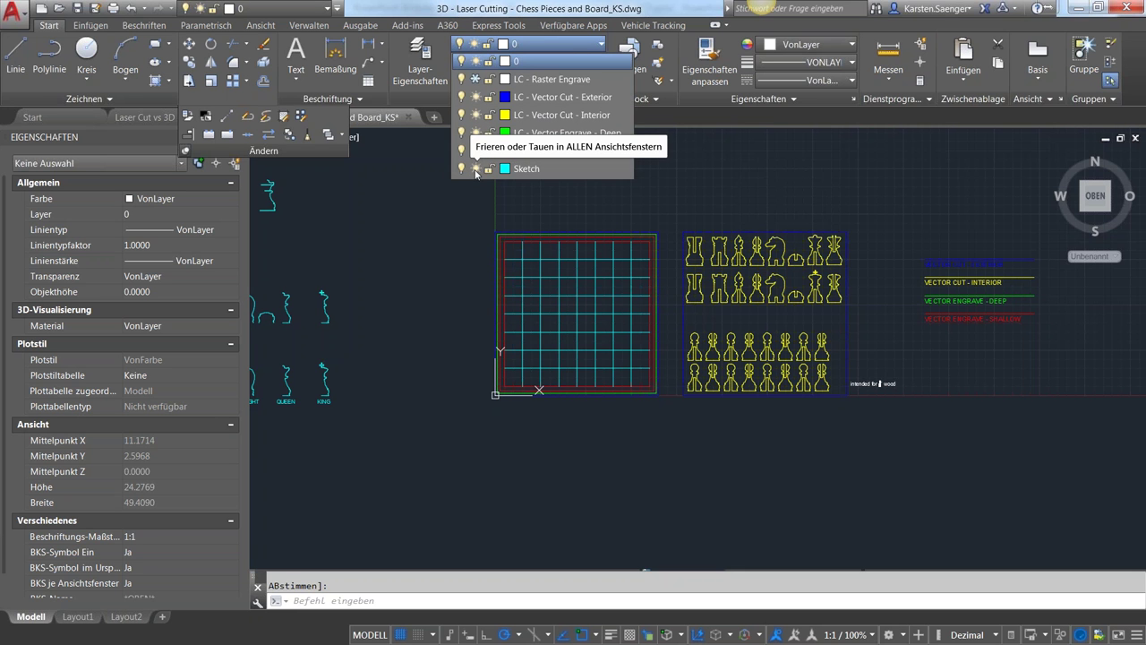
pyautogui.click(452, 258)
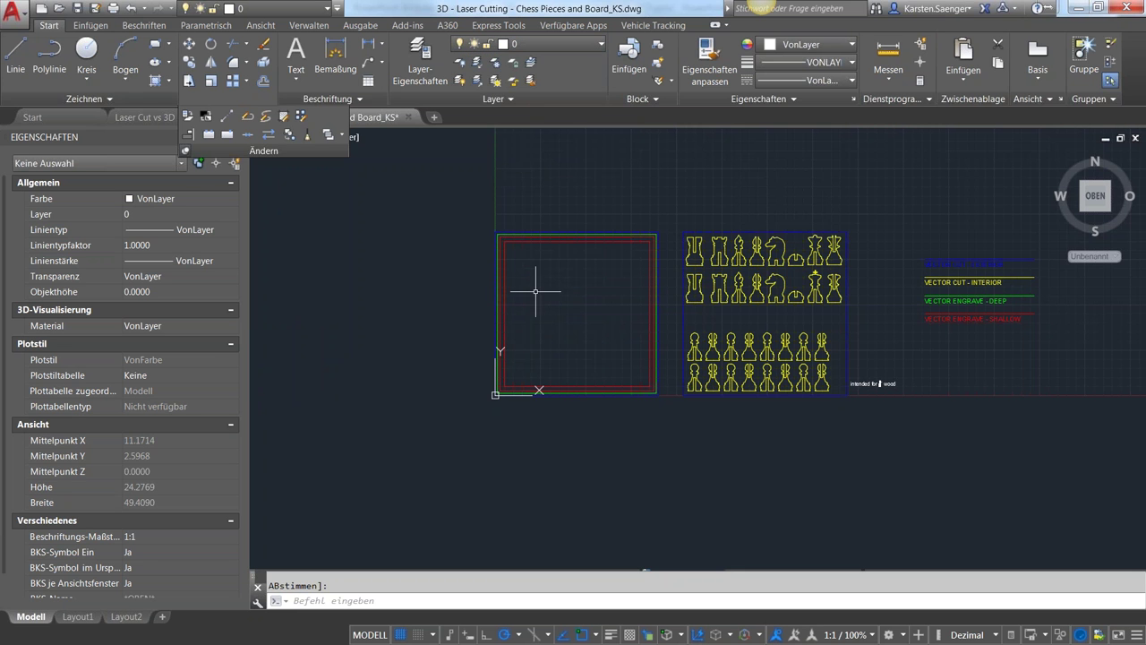
pyautogui.scroll(2, 517, 292)
pyautogui.scroll(-2, 517, 291)
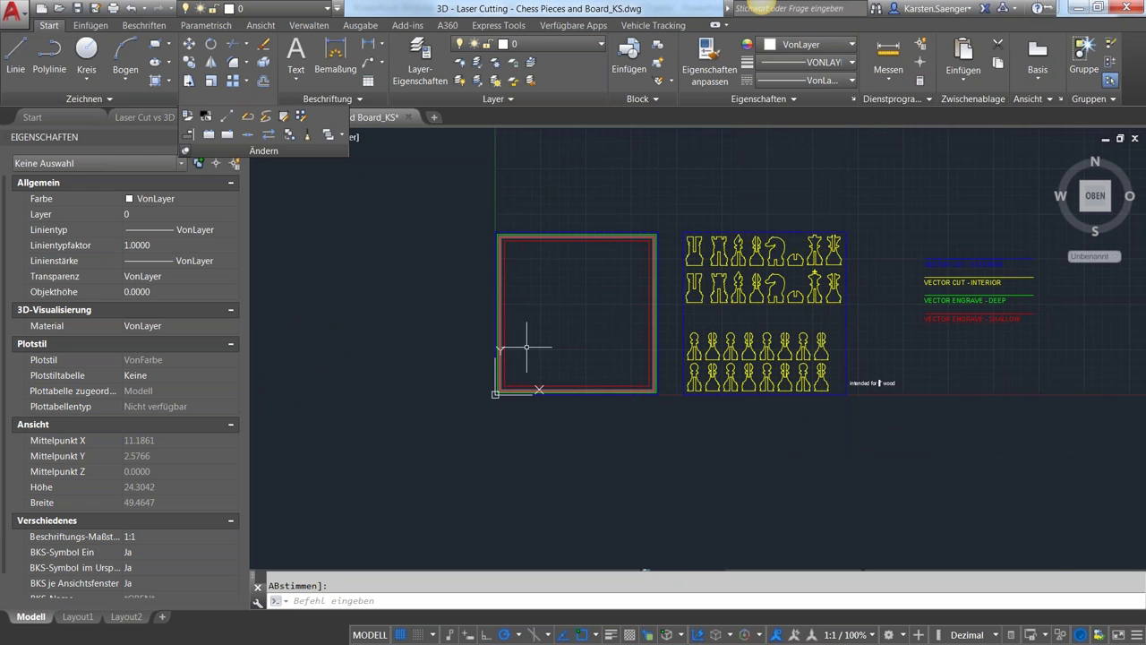
pyautogui.scroll(1, 519, 269)
pyautogui.scroll(3, 519, 270)
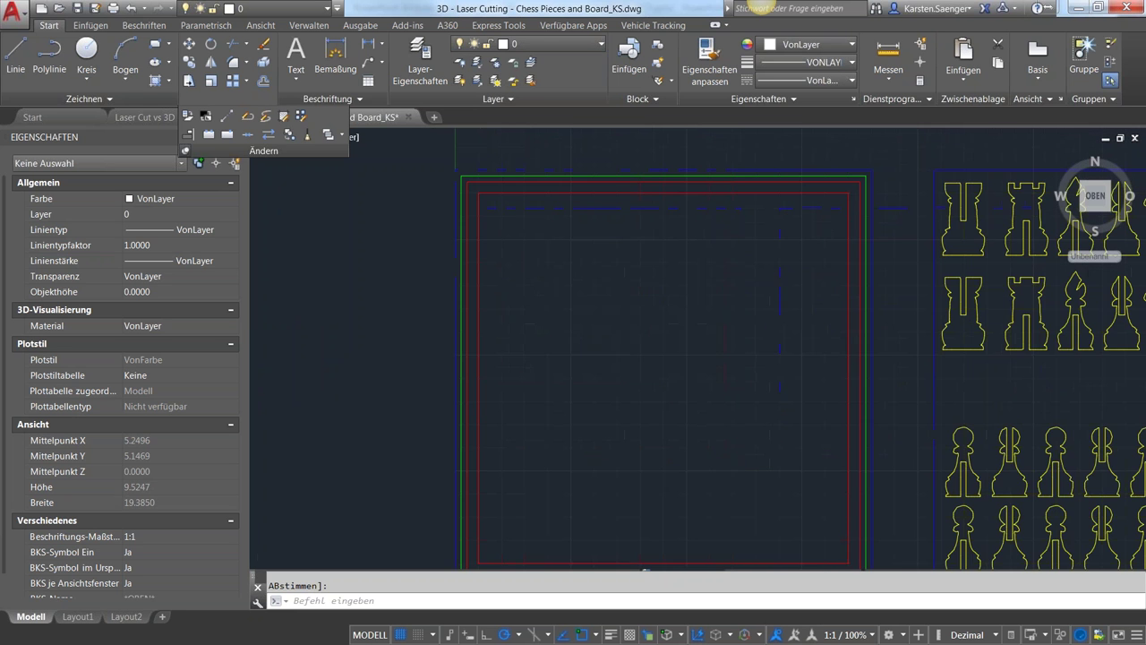
# Fill the board's border band with a SOLID hatch picked by an internal point.
pyautogui.scroll(-2, 520, 271)
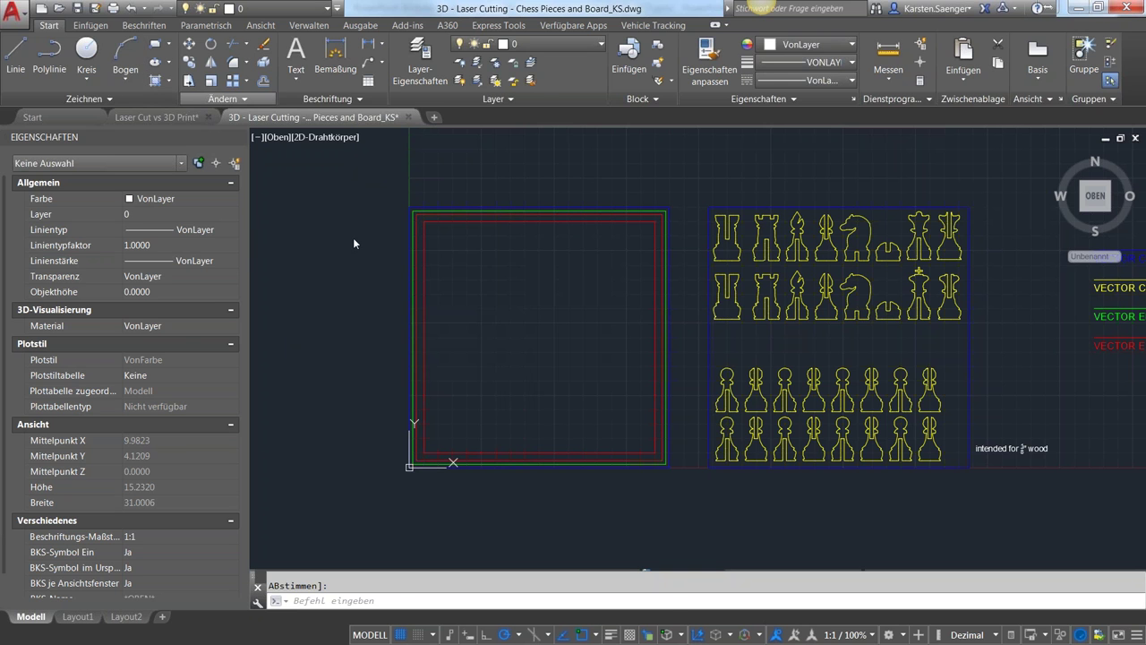
pyautogui.write('h')
pyautogui.press('Return')
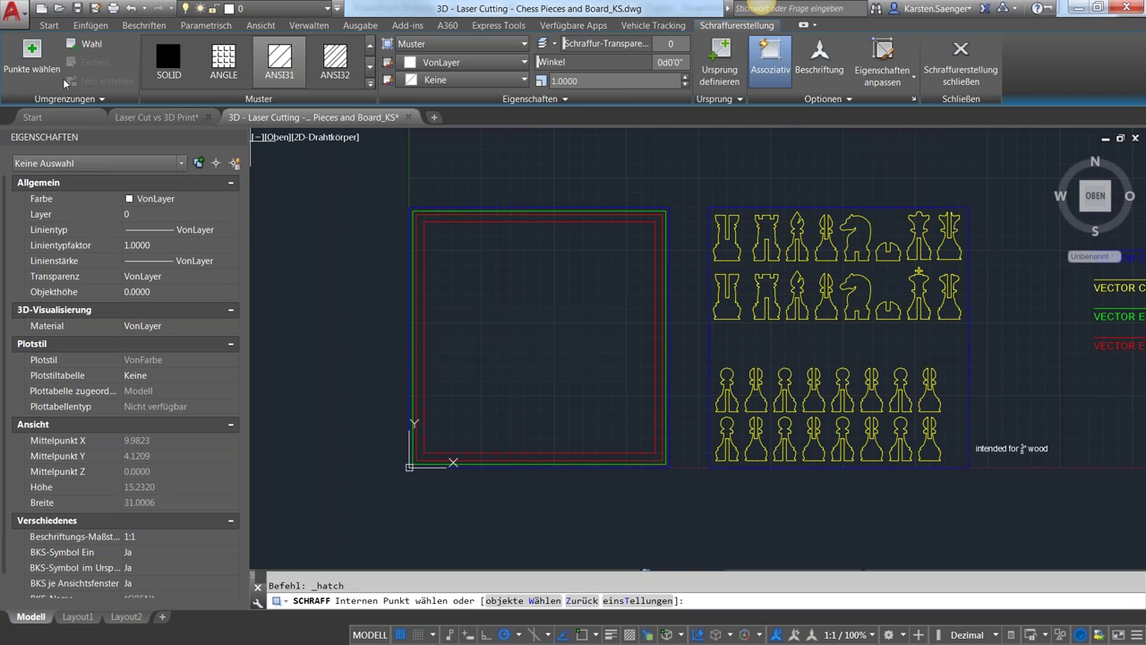
pyautogui.click(53, 76)
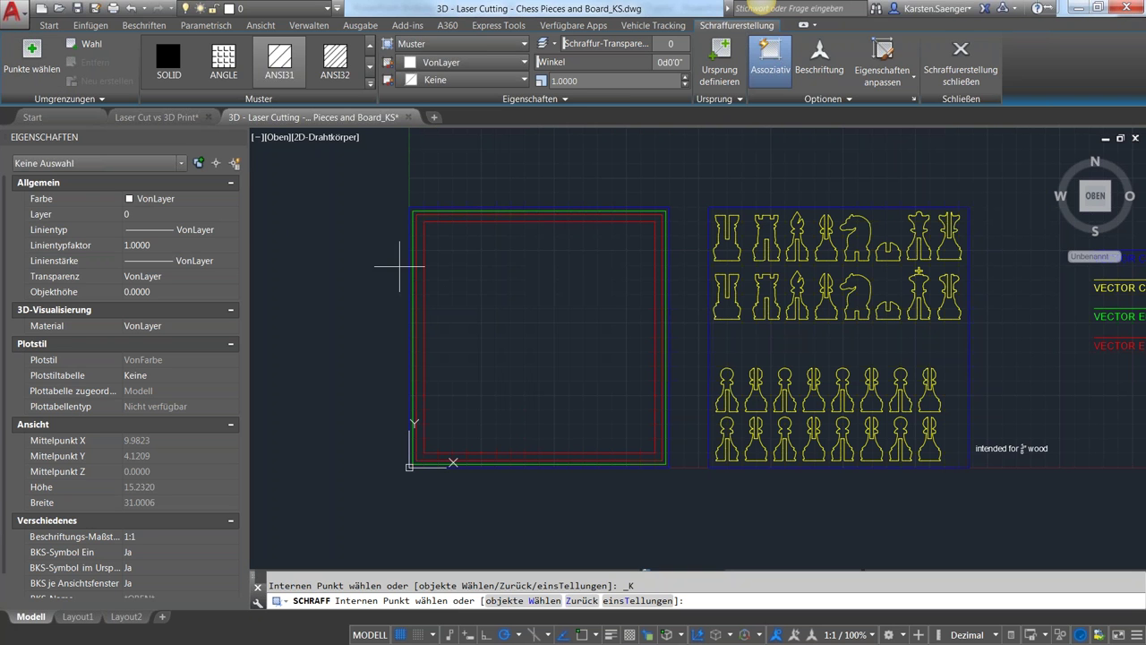
pyautogui.click(419, 289)
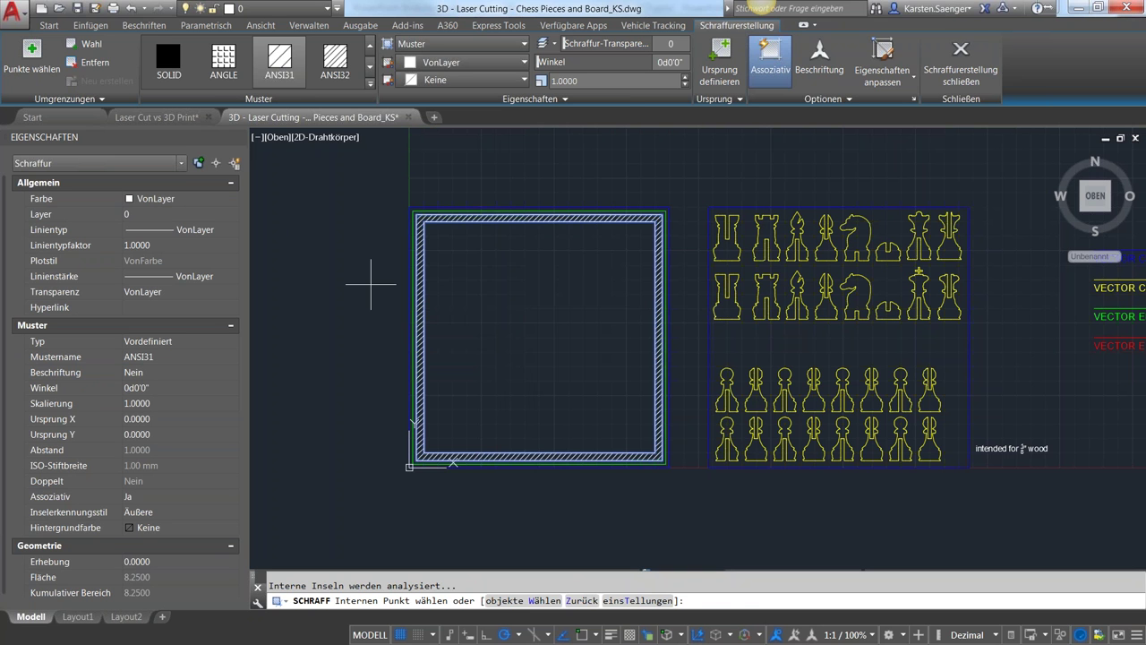
pyautogui.click(174, 59)
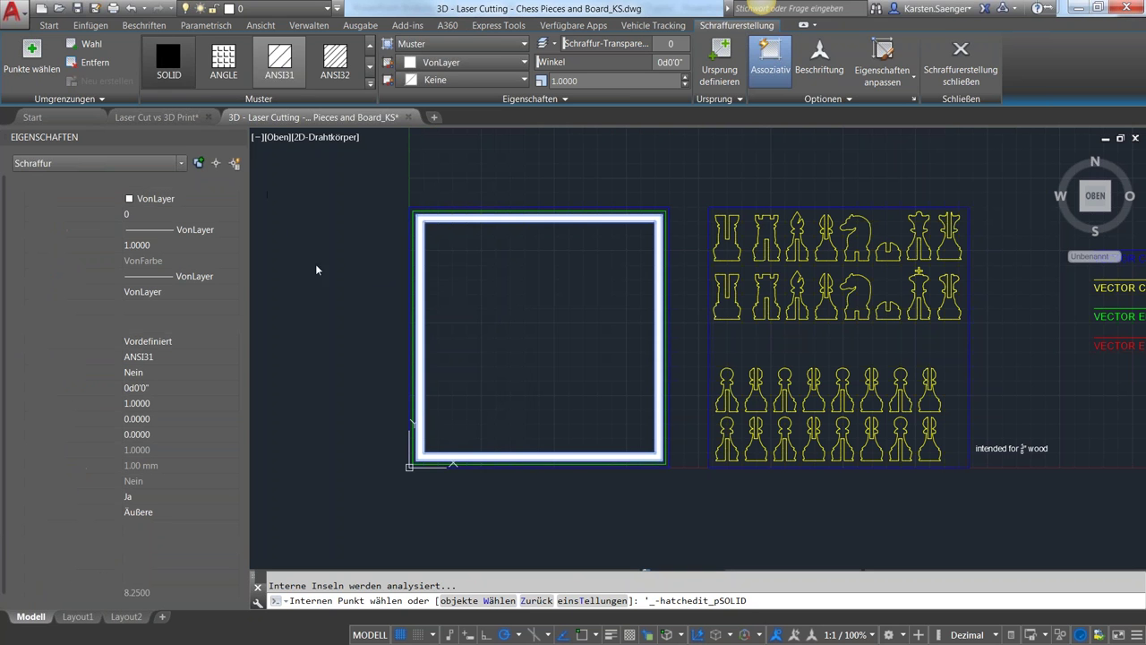
pyautogui.press('Escape')
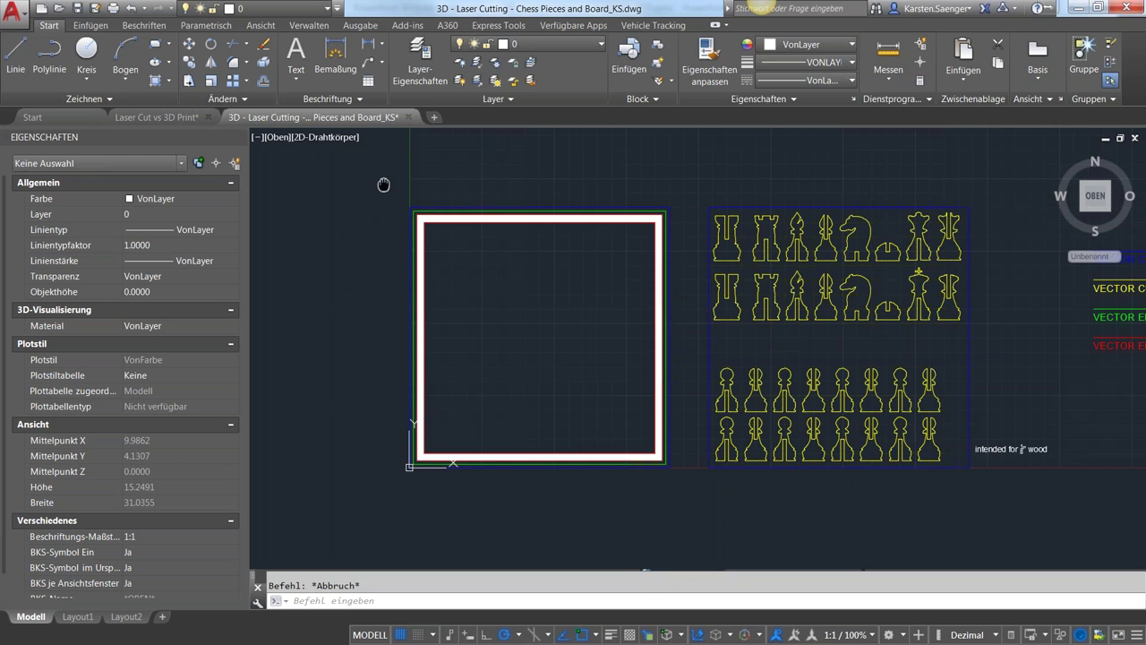
pyautogui.moveTo(383, 185); pyautogui.dragTo(367, 242, button='middle')
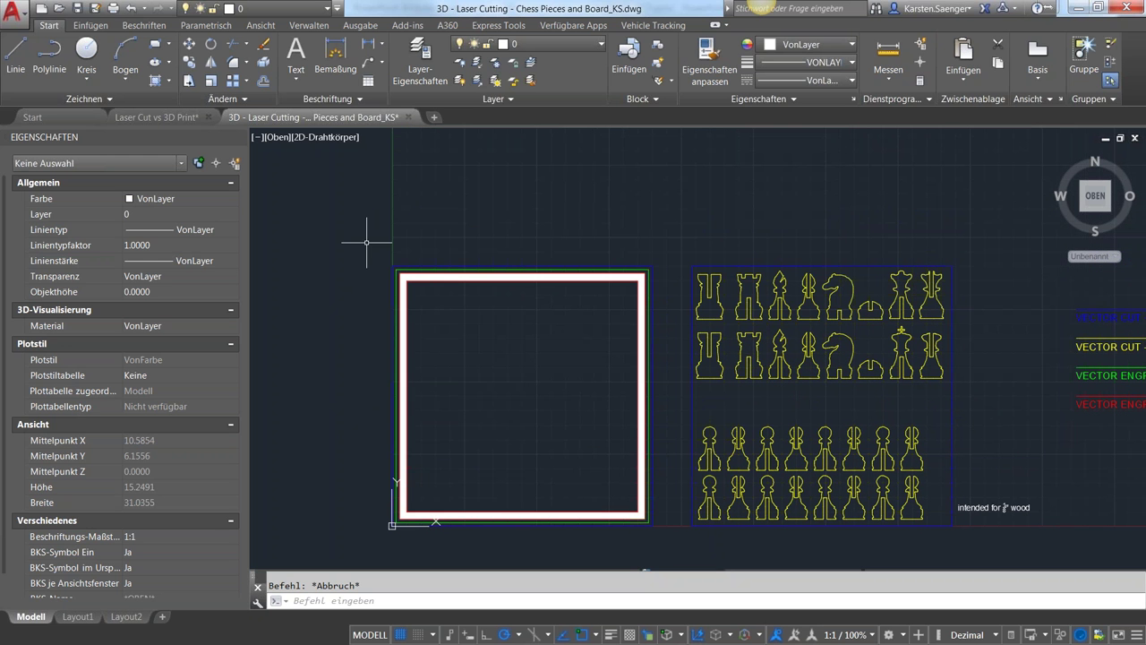
pyautogui.click(155, 81)
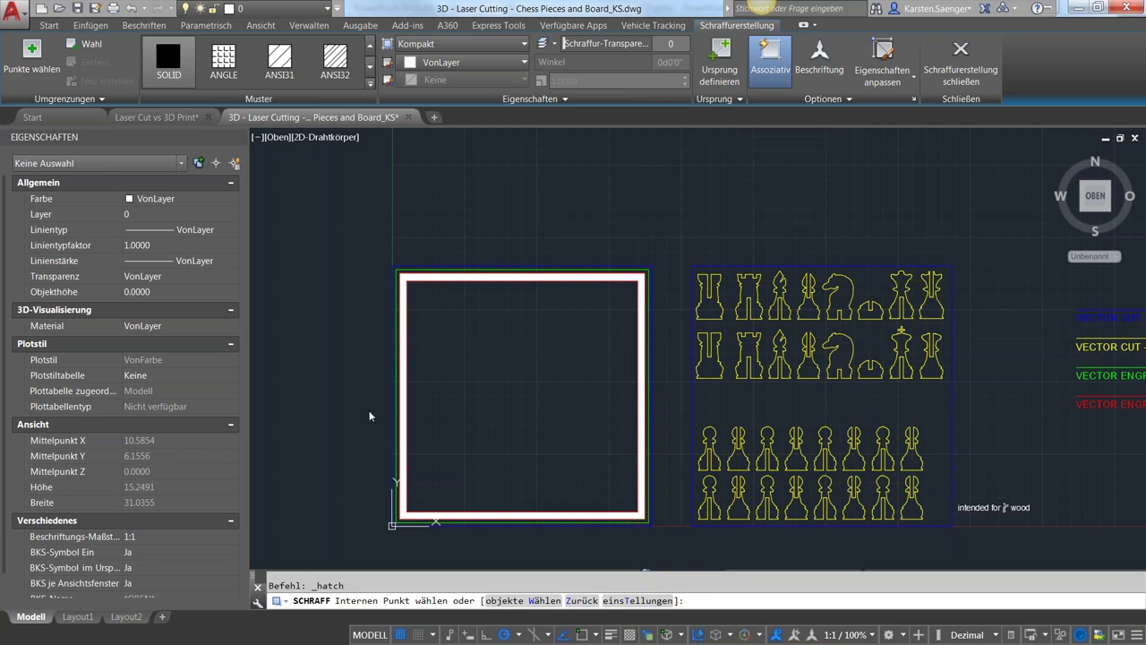
pyautogui.press('Escape')
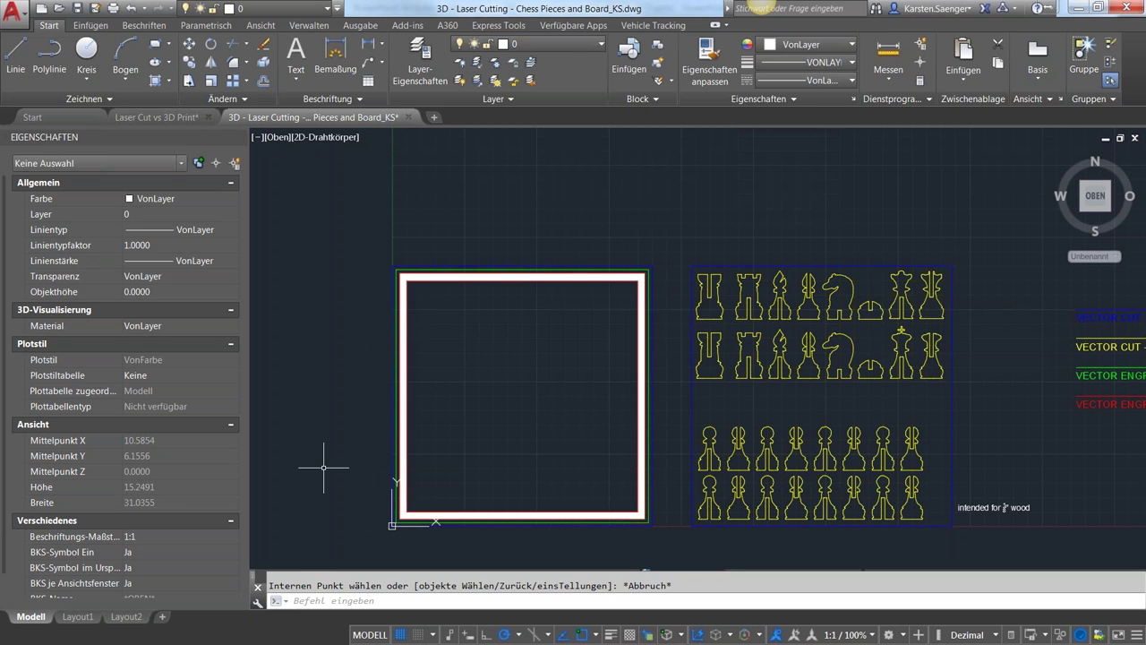
# Window-select the board frame, then clear the selection.
pyautogui.click(343, 245)
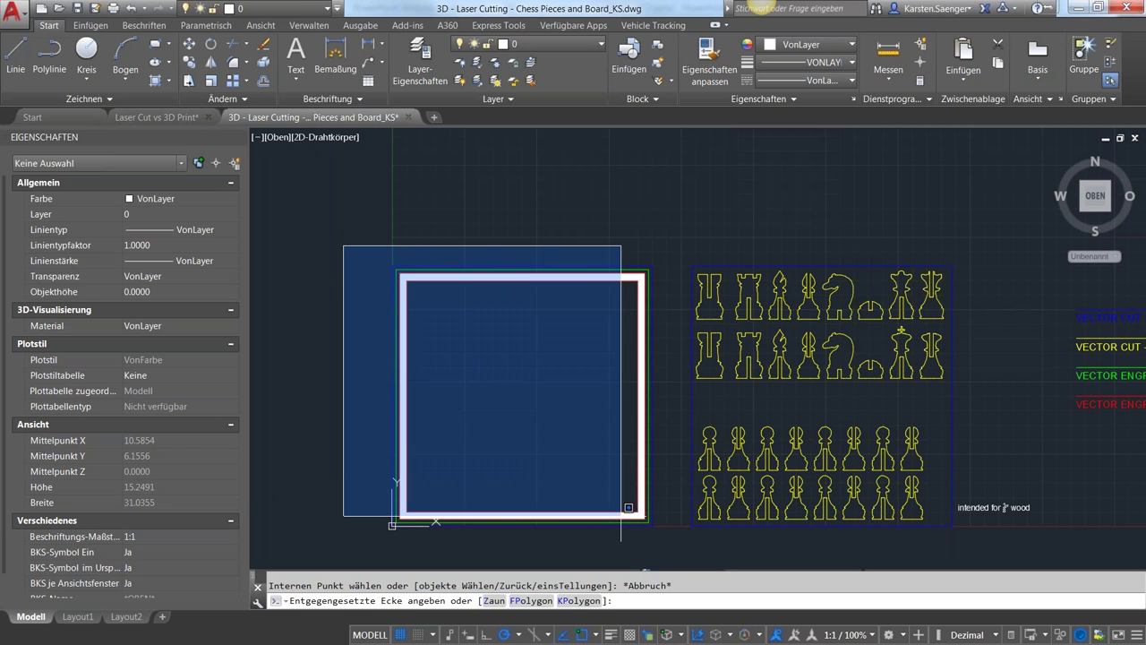
pyautogui.click(669, 553)
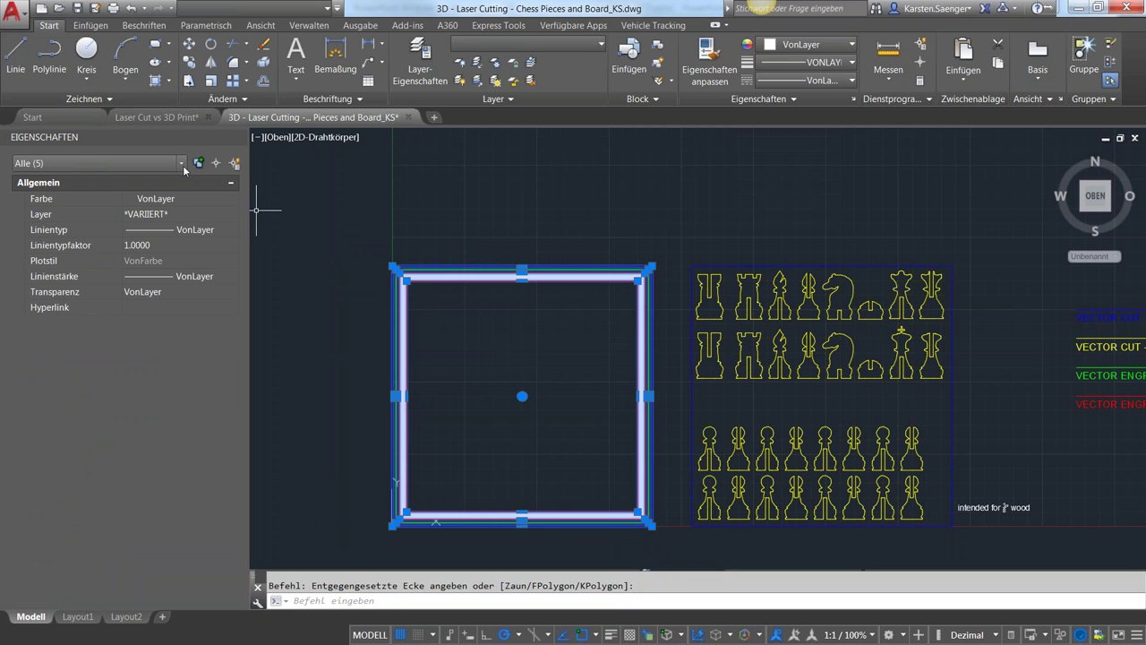
pyautogui.press('Escape')
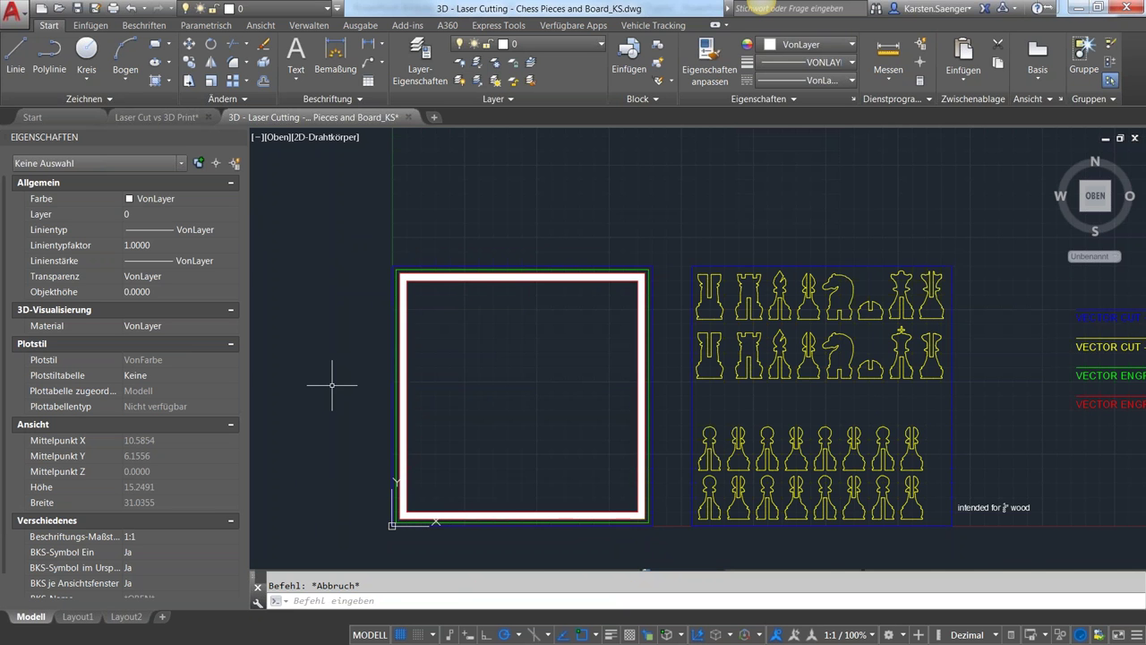
pyautogui.moveTo(331, 385); pyautogui.dragTo(332, 385, button='middle')
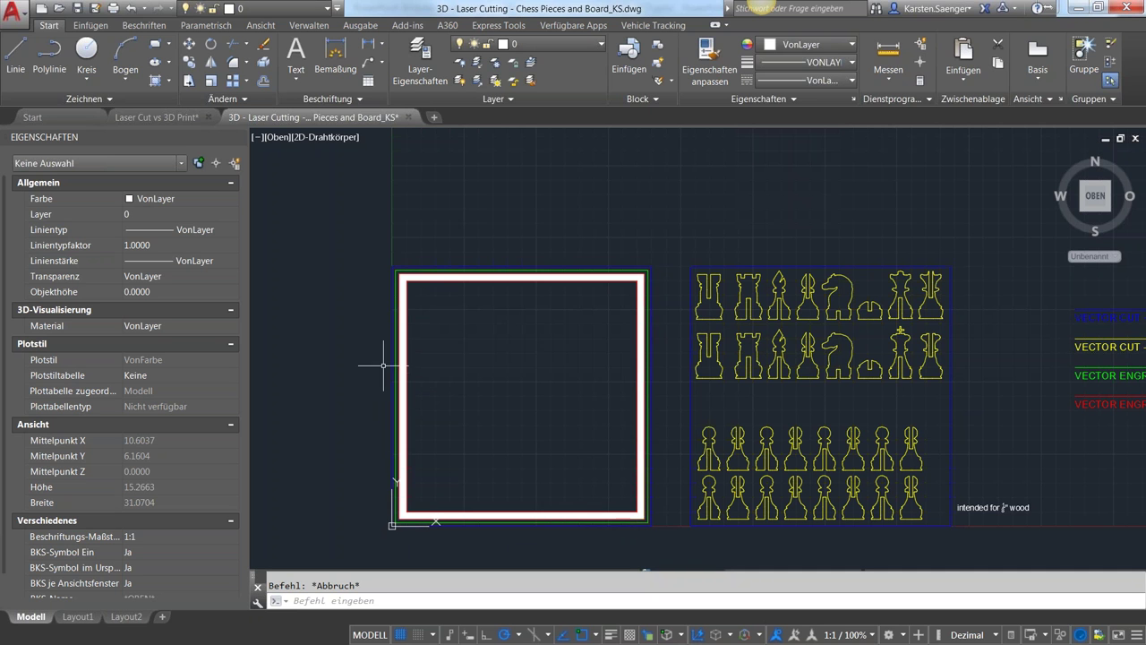
# Delete the red board outline, undo it, and select the white frame hatch for editing.
pyautogui.click(409, 308)
pyautogui.press('Return')
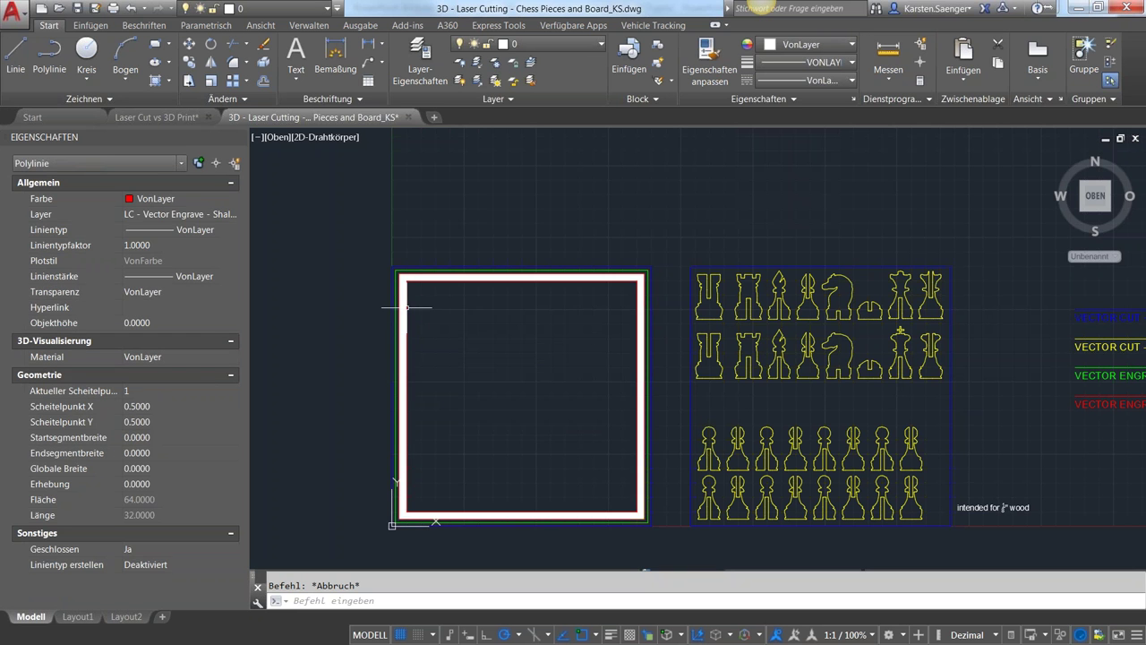
pyautogui.press('Escape')
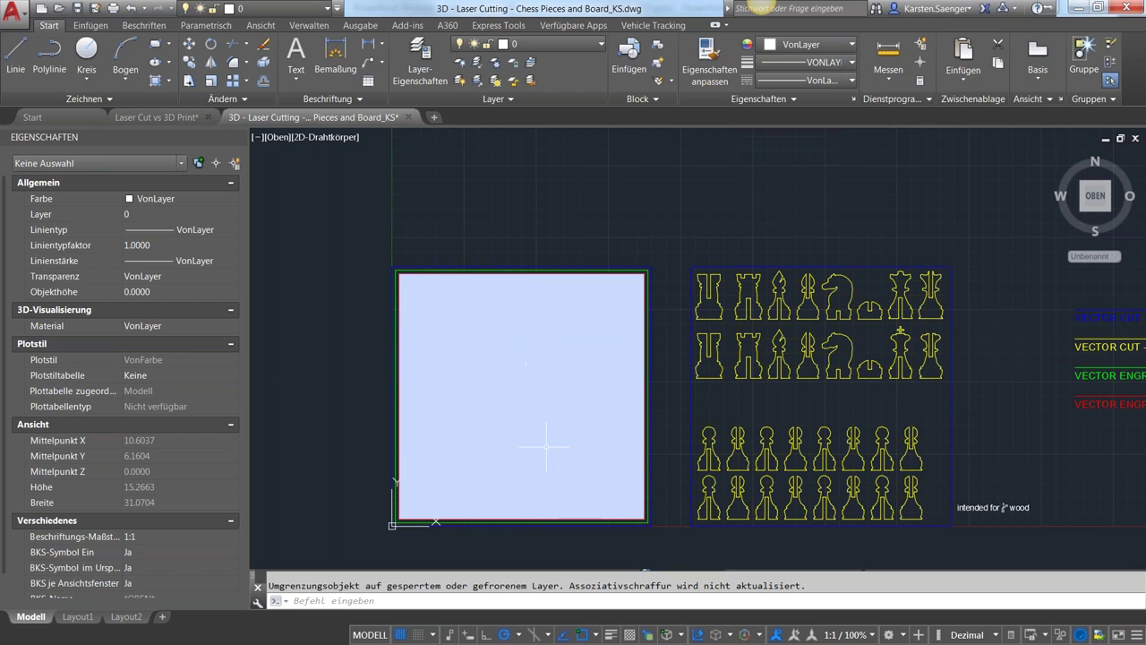
pyautogui.moveTo(547, 445)
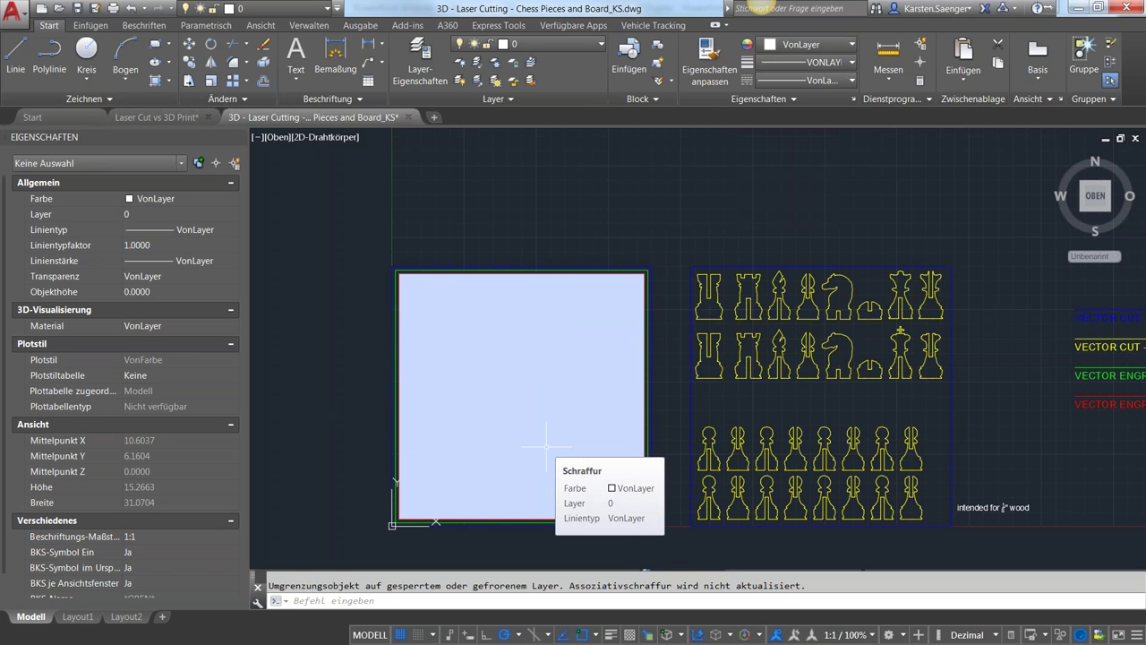
pyautogui.hotkey('ctrl', 'z')
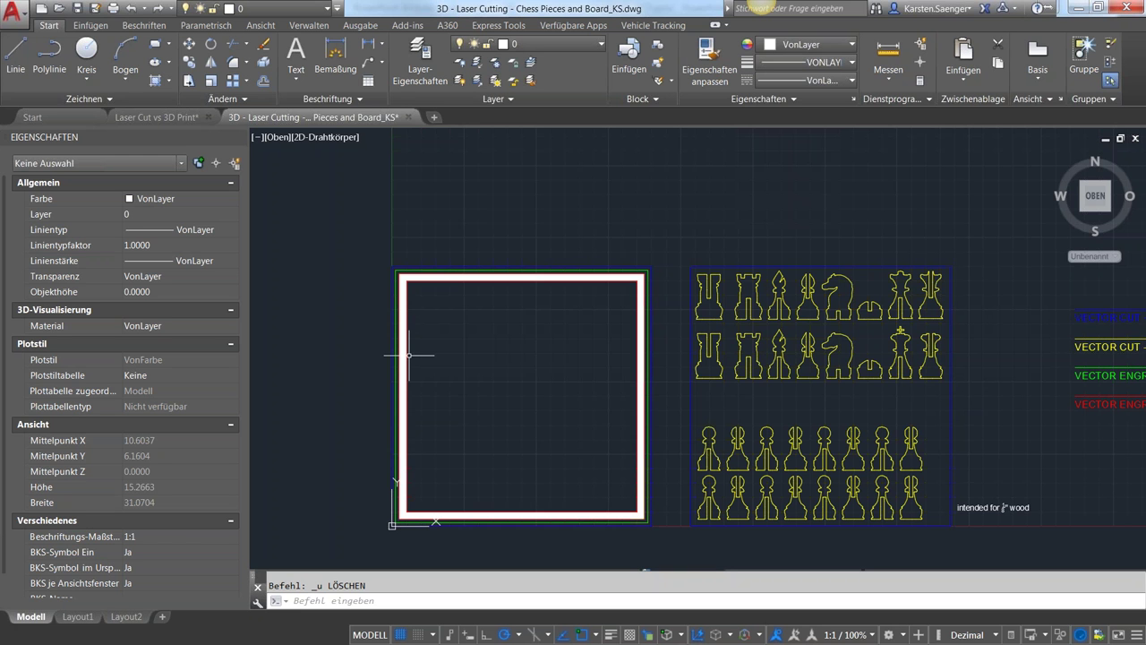
pyautogui.click(401, 353)
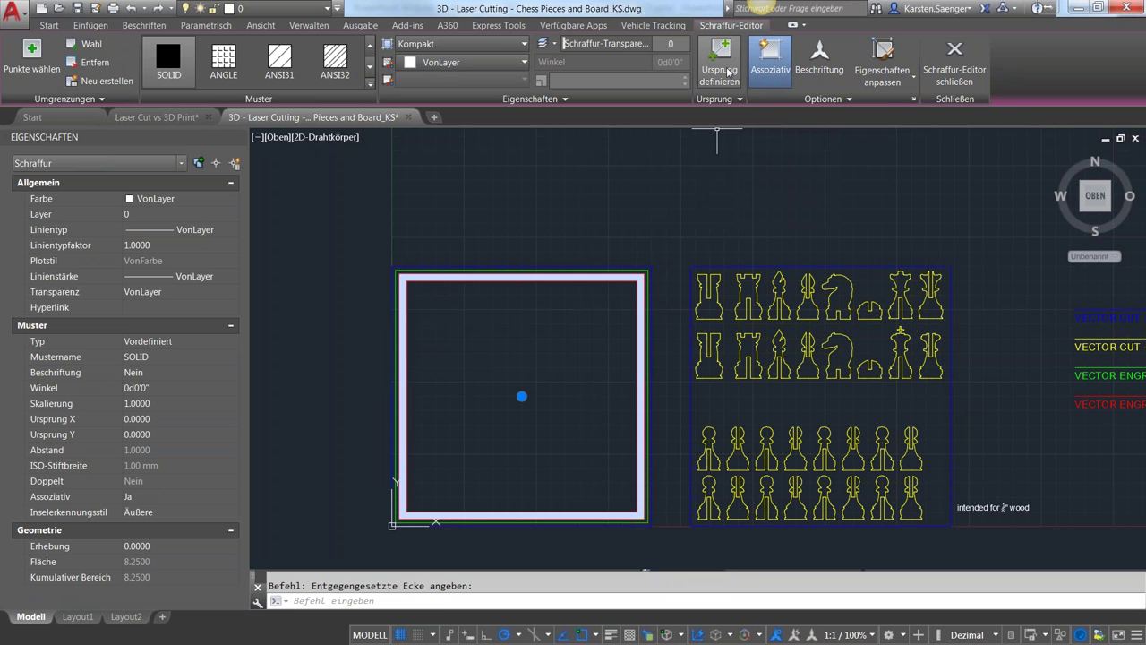
# Turn off Associative on the frame's solid hatch, then pick the red polyline outline to delete it.
pyautogui.click(776, 62)
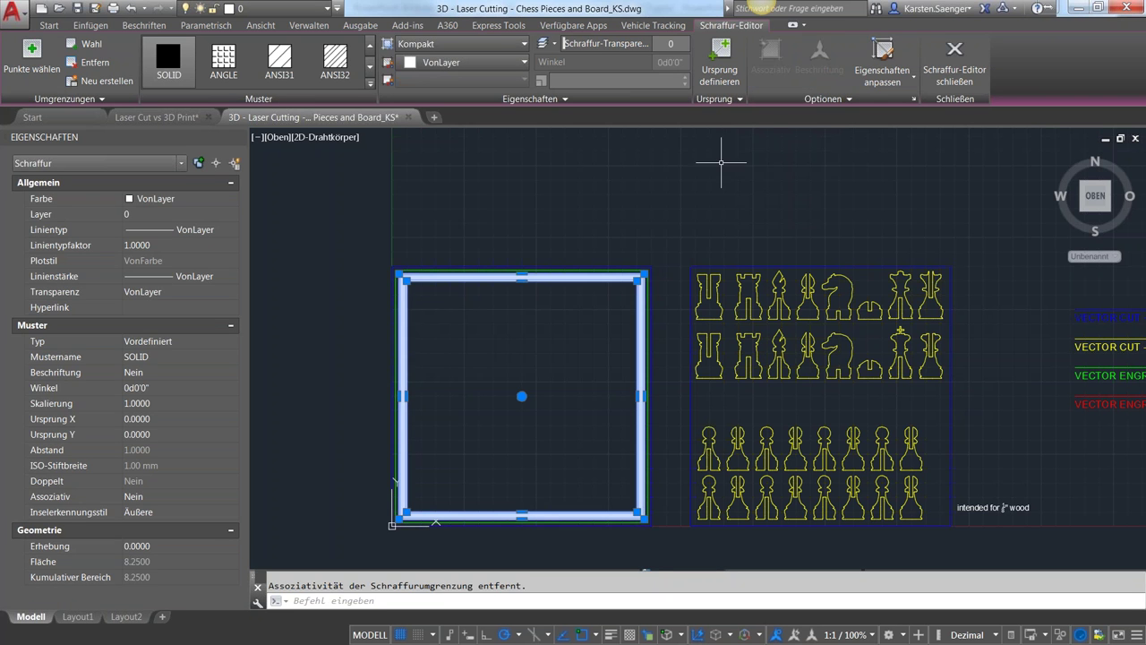
pyautogui.press('Escape')
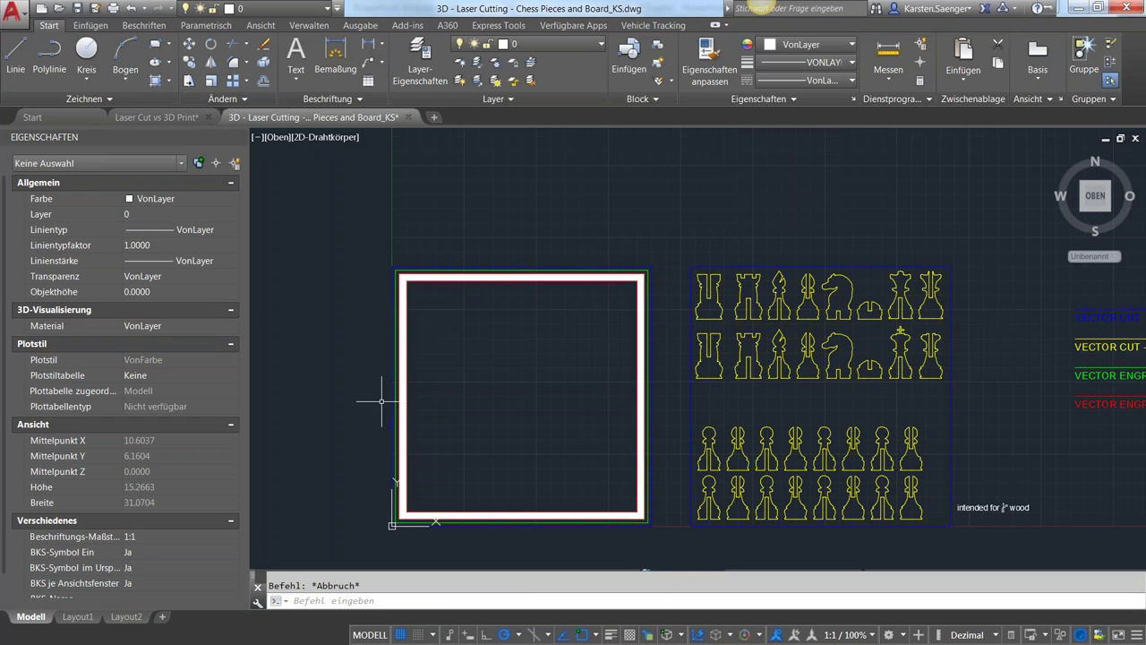
pyautogui.click(408, 401)
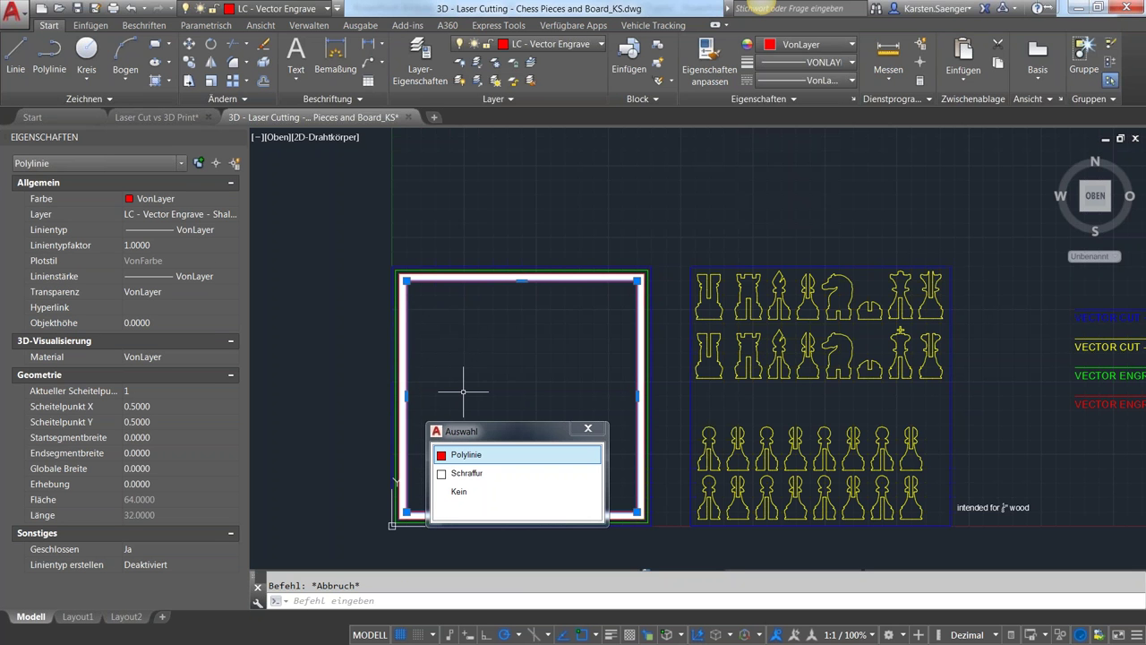
pyautogui.click(461, 455)
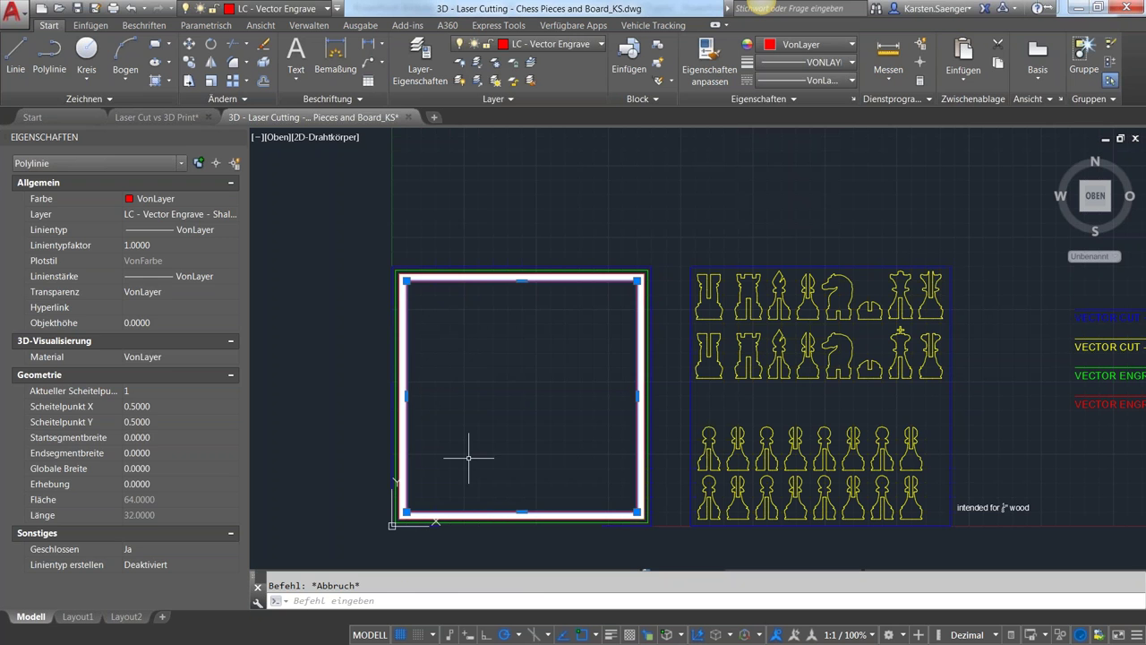
pyautogui.press('Escape')
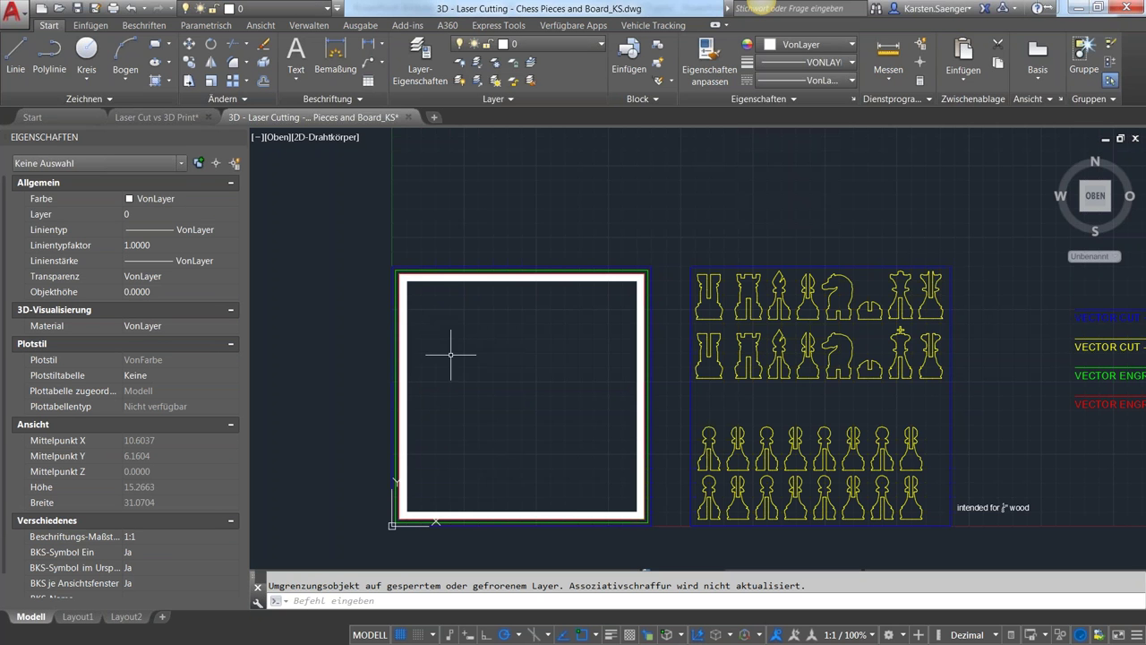
pyautogui.click(395, 271)
pyautogui.click(650, 526)
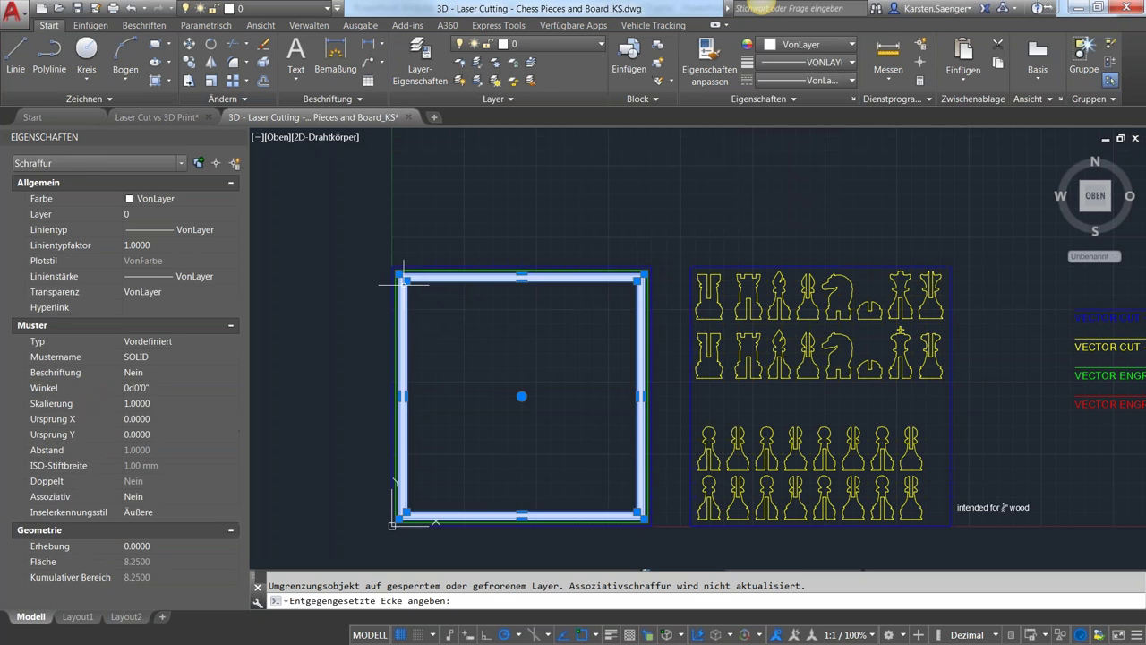
pyautogui.press('Escape')
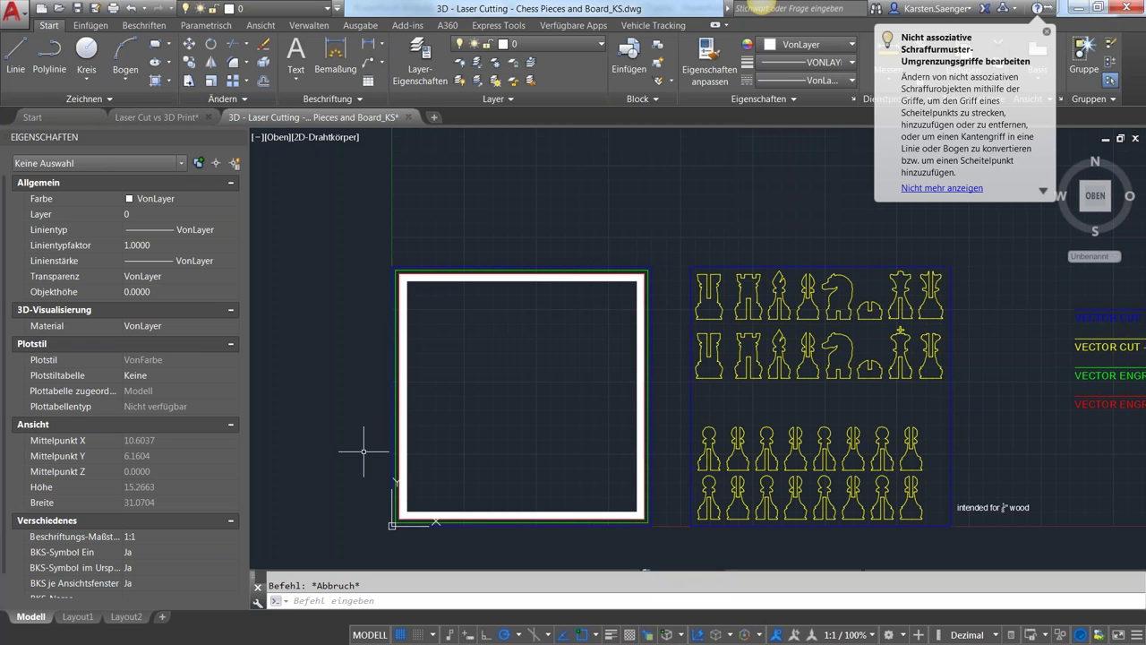
# Thaw the LC Raster Engrave layer from the Layer dropdown to show the checkerboard squares.
pyautogui.scroll(-4, 363, 451)
pyautogui.moveTo(630, 439); pyautogui.dragTo(705, 402, button='middle')
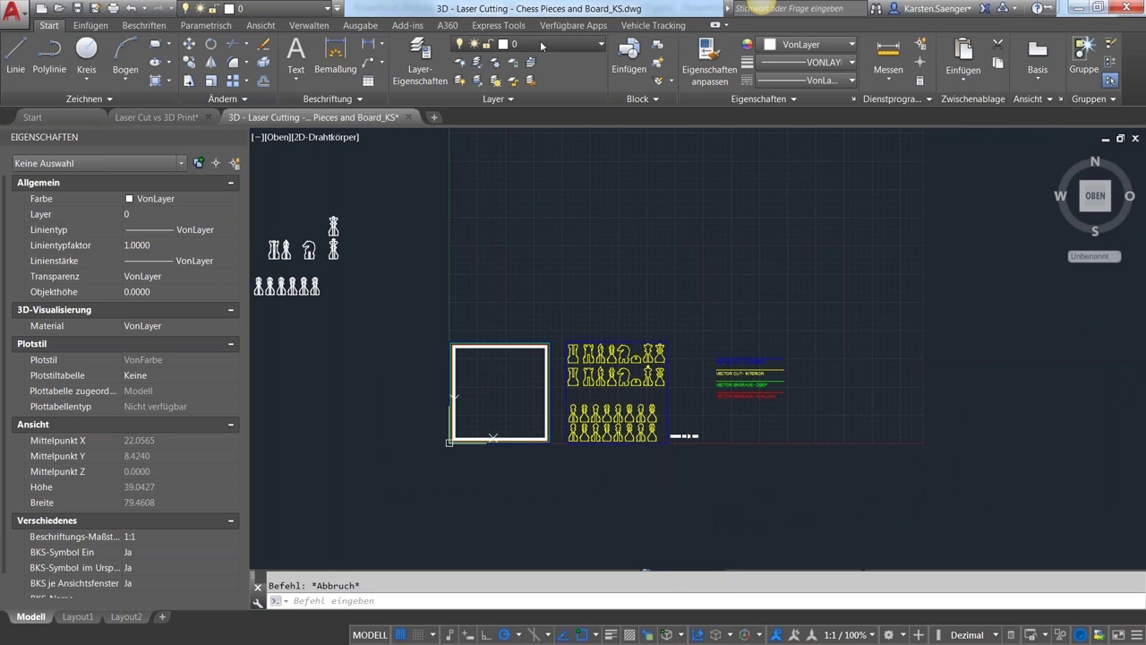
pyautogui.click(543, 47)
pyautogui.click(476, 78)
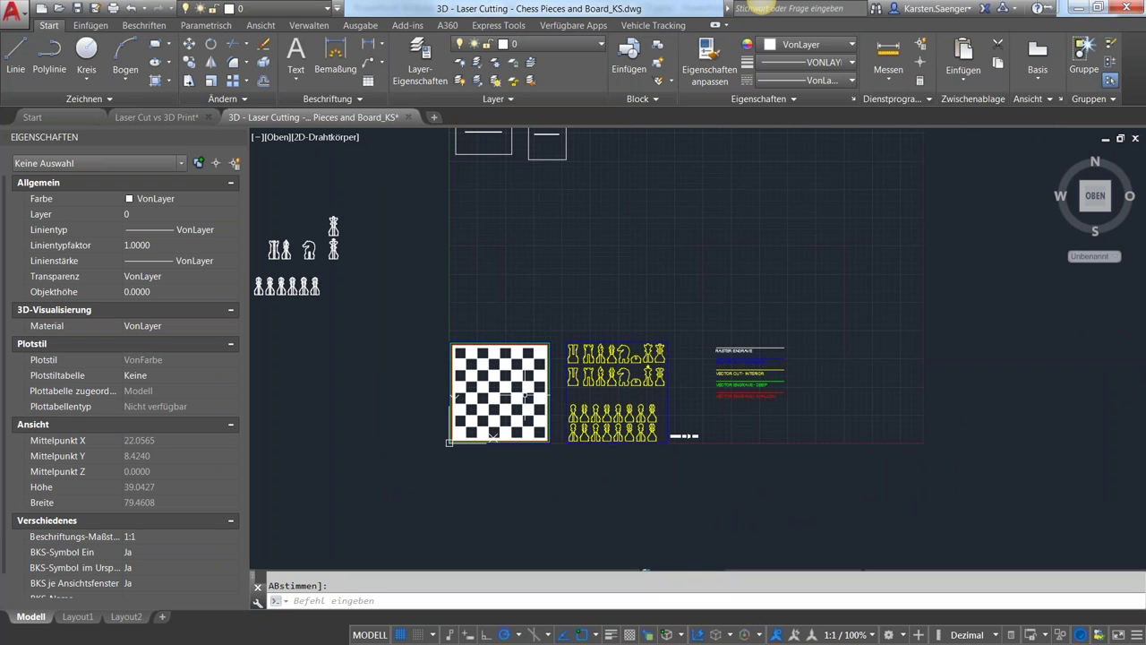
pyautogui.scroll(2, 512, 393)
pyautogui.scroll(2, 512, 394)
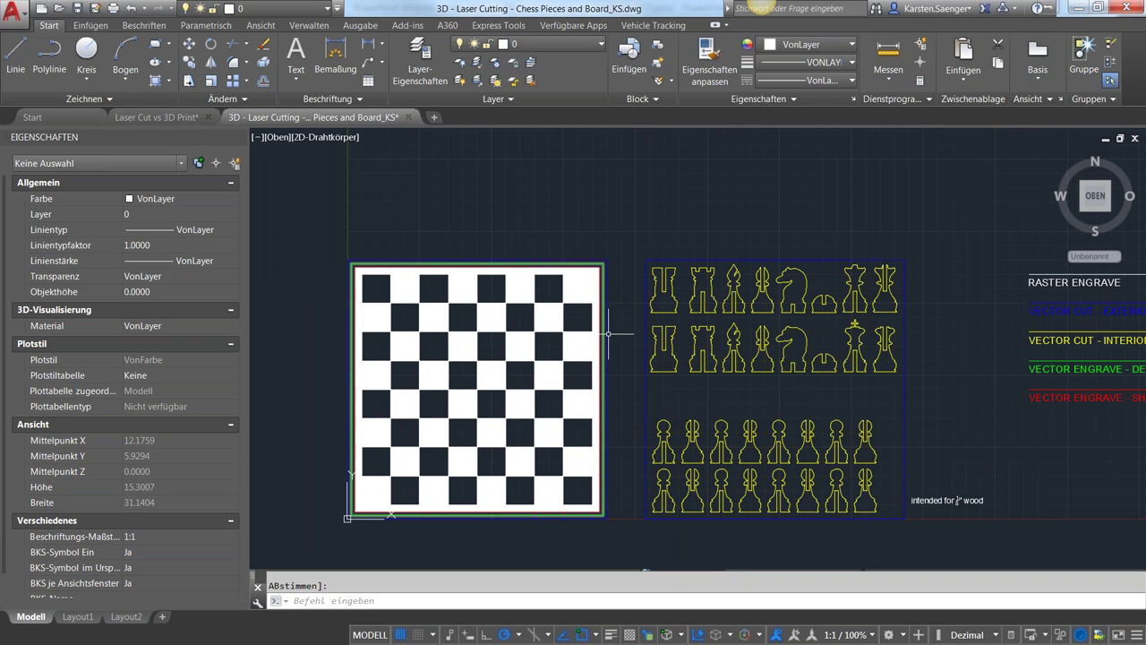
pyautogui.scroll(-2, 618, 469)
pyautogui.scroll(-2, 618, 465)
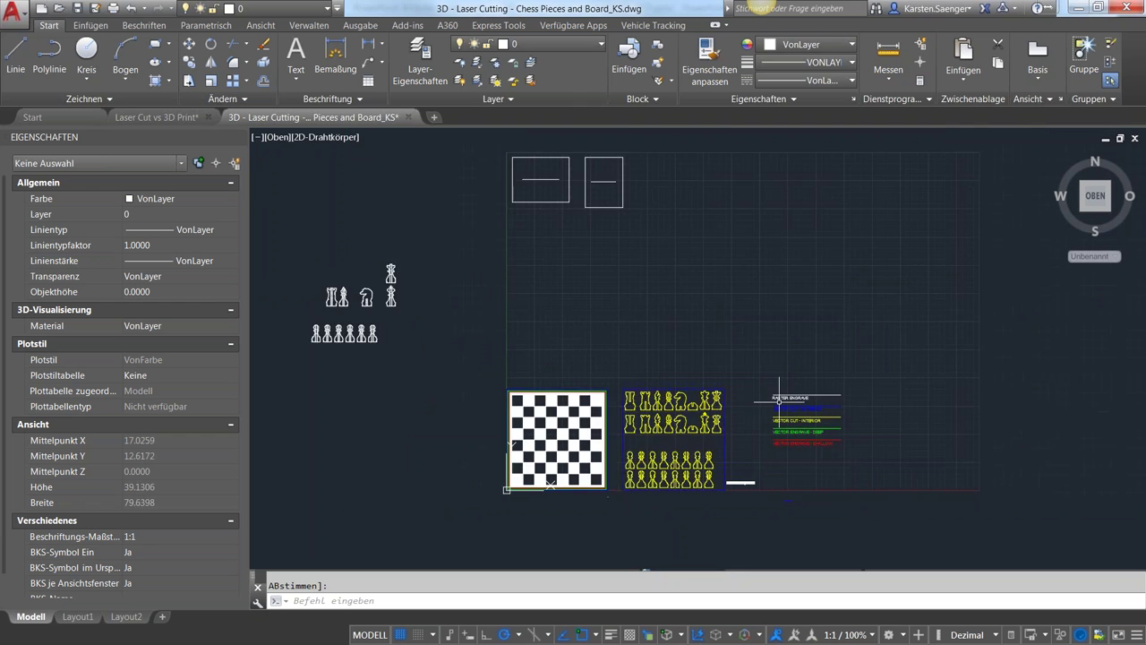
pyautogui.scroll(-2, 779, 403)
pyautogui.moveTo(860, 354); pyautogui.dragTo(758, 348, button='middle')
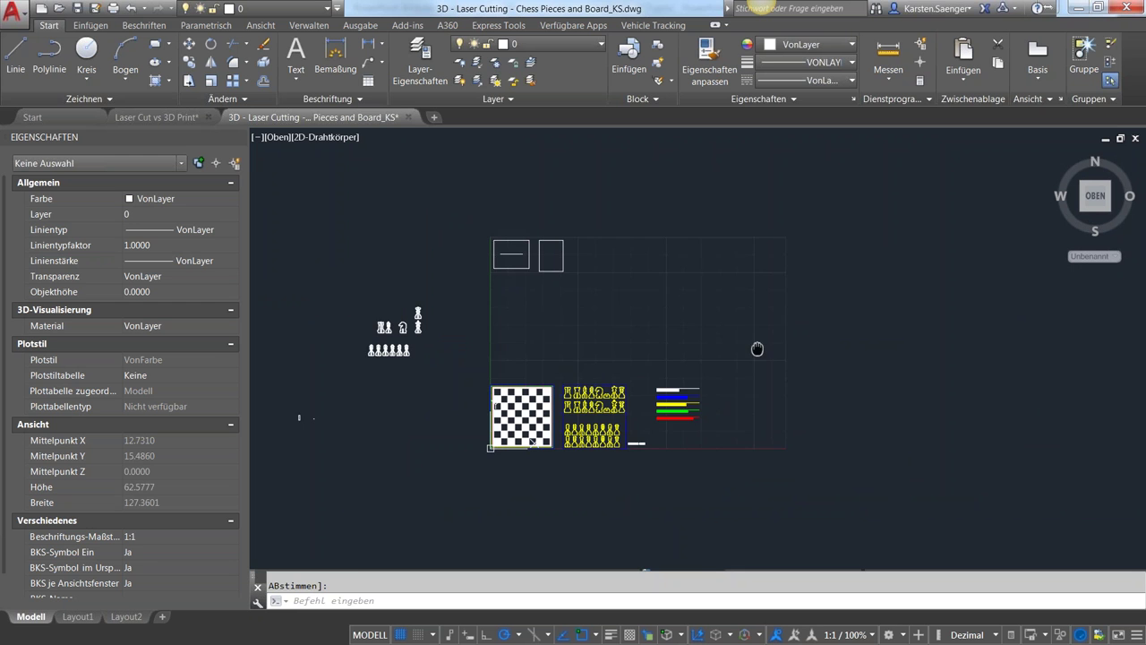
pyautogui.moveTo(757, 349); pyautogui.dragTo(762, 337, button='middle')
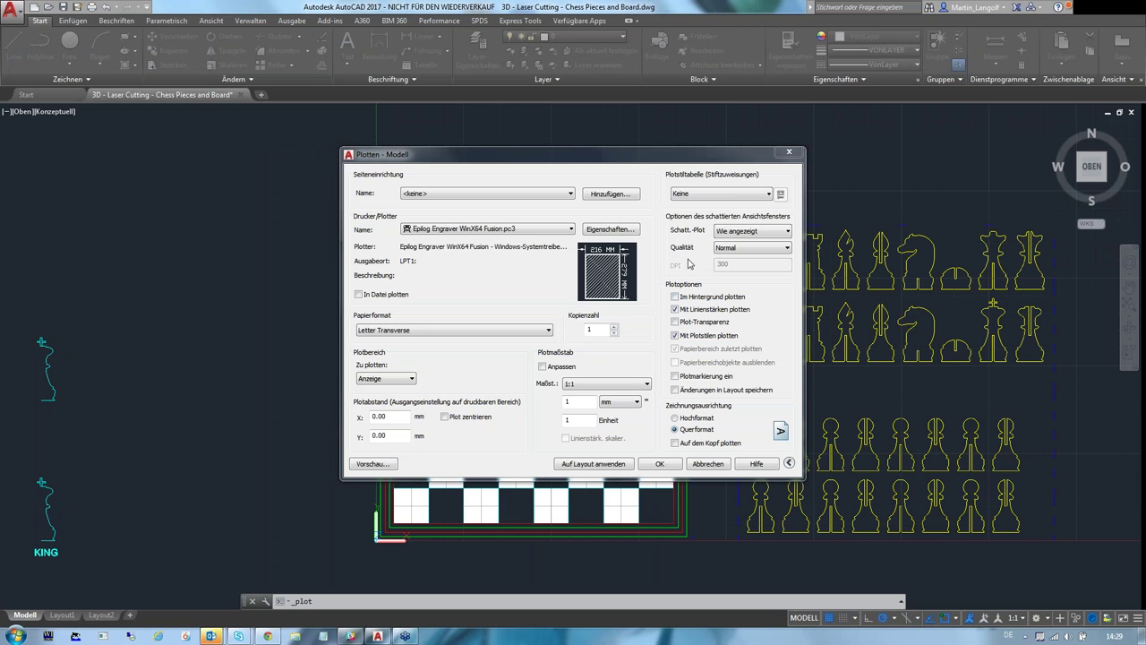
# Move the Plot dialog, set to Epilog Engraver WinX64 Fusion.pc3 with Letter Transverse paper, aside.
pyautogui.moveTo(534, 161); pyautogui.dragTo(493, 183)
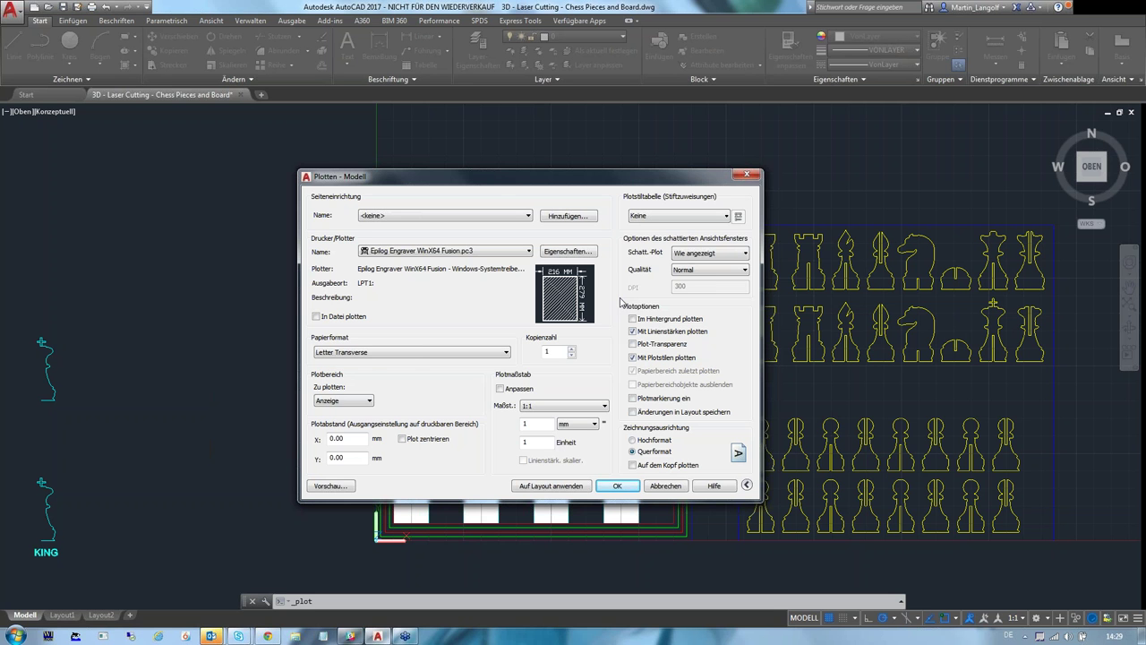
pyautogui.moveTo(499, 182); pyautogui.dragTo(544, 197)
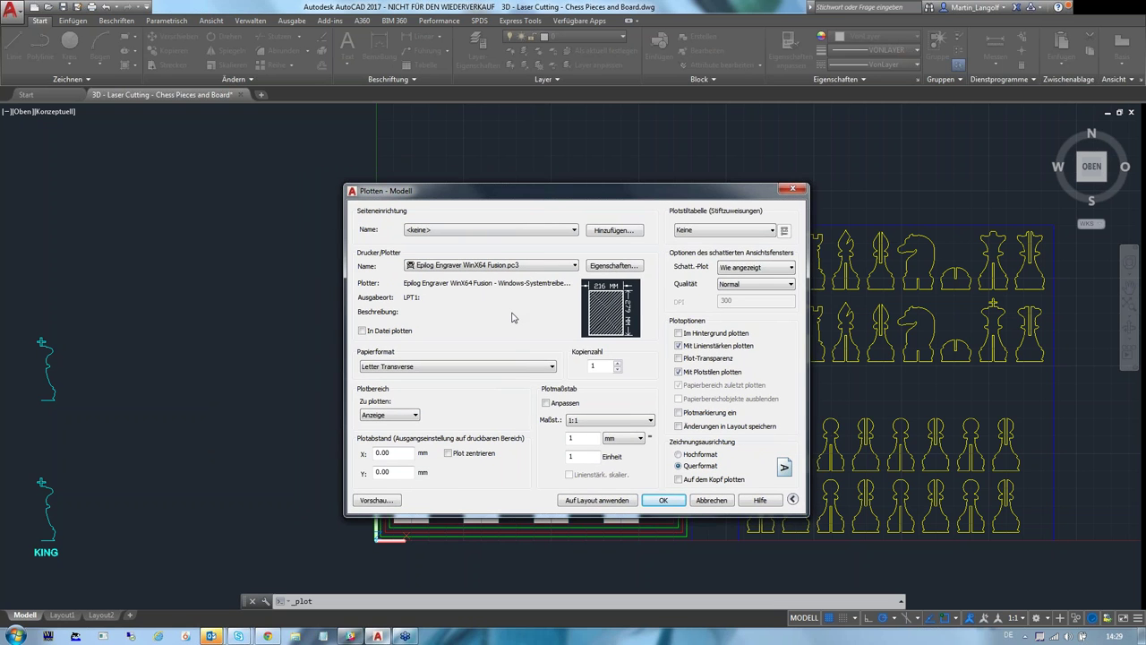
pyautogui.moveTo(512, 314)
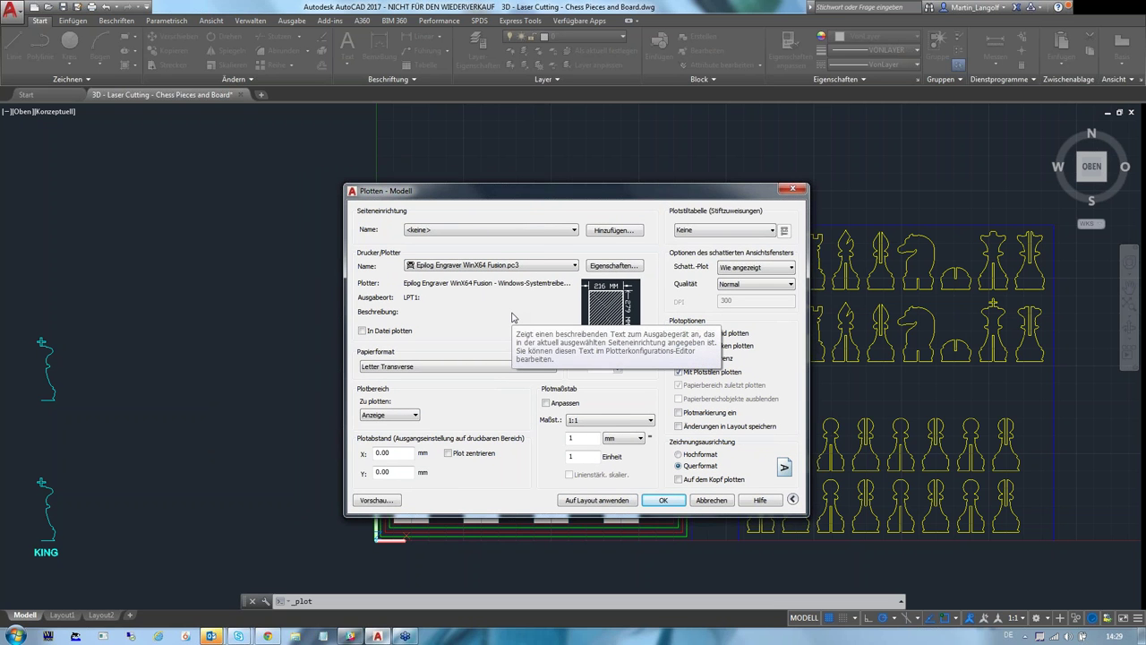
pyautogui.moveTo(545, 197)
pyautogui.mouseDown()
pyautogui.moveTo(599, 243)
pyautogui.moveTo(587, 251)
pyautogui.moveTo(582, 202)
pyautogui.moveTo(550, 190)
pyautogui.mouseUp()
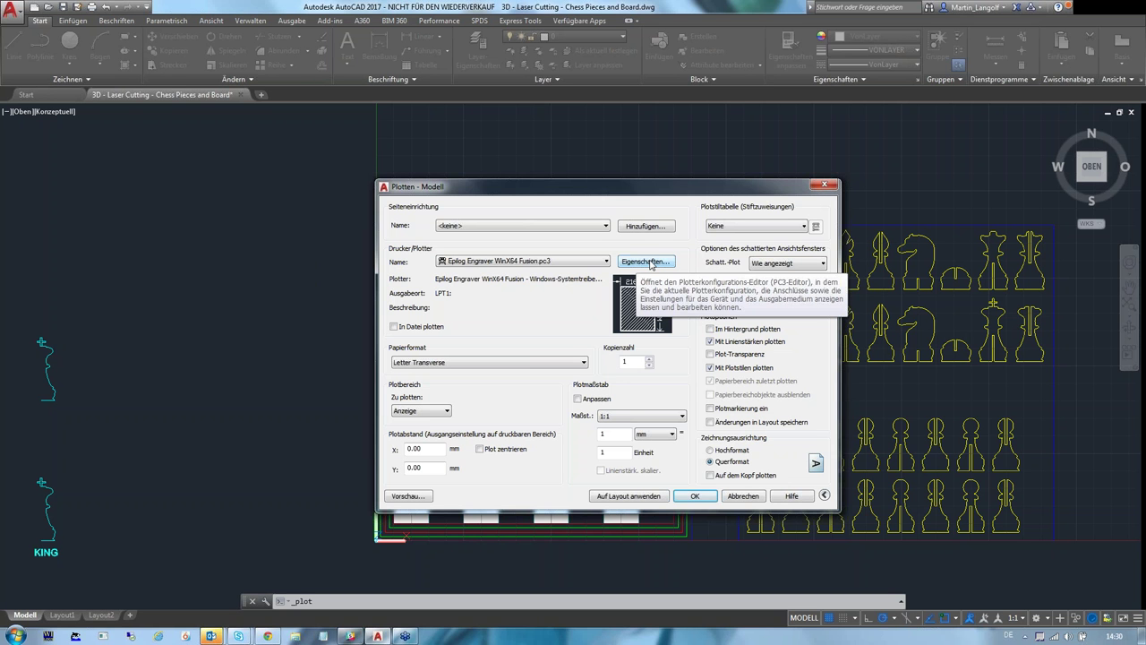
# Open the Epilog Engraver's custom properties from the PC3 editor and reposition that window.
pyautogui.click(646, 262)
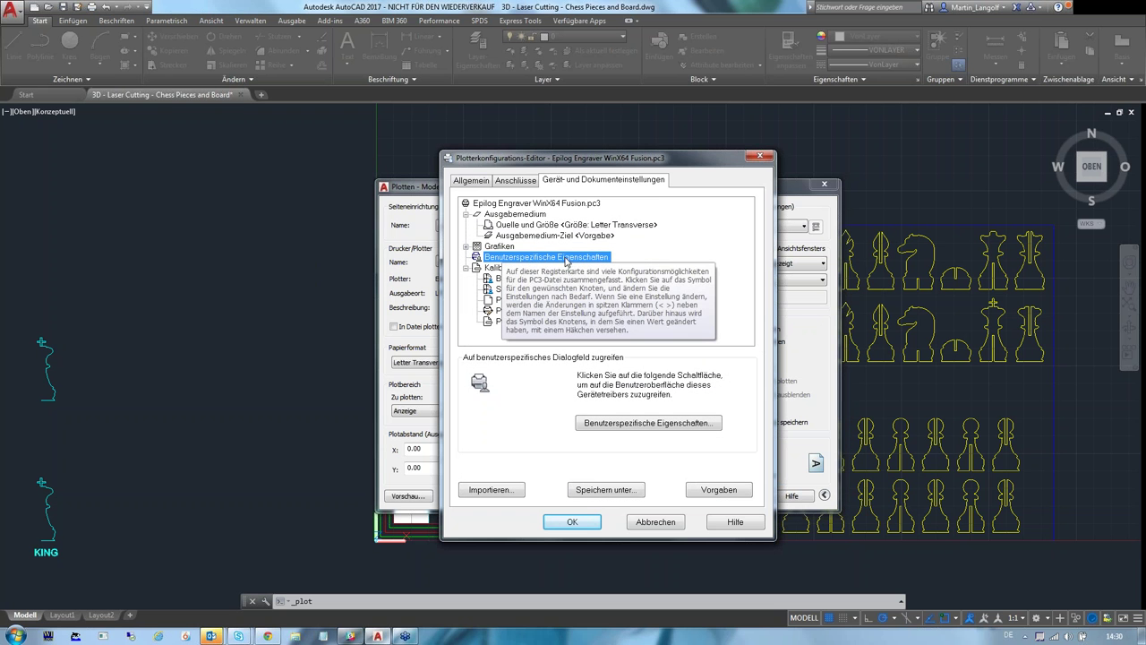
pyautogui.click(663, 426)
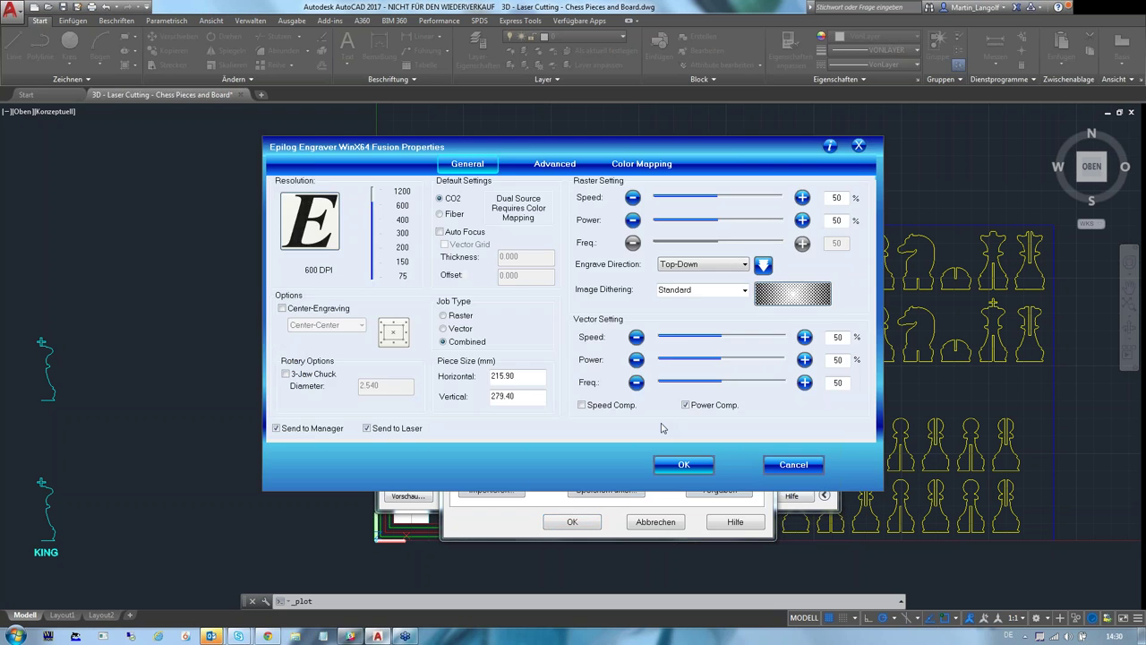
pyautogui.moveTo(655, 145); pyautogui.dragTo(643, 165)
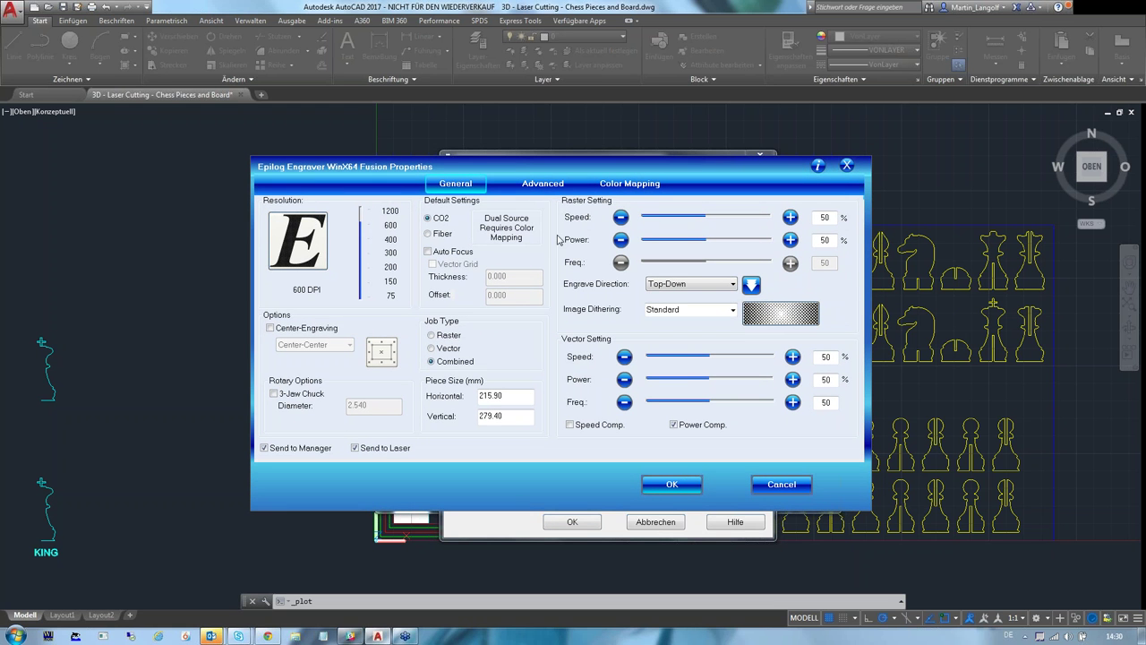
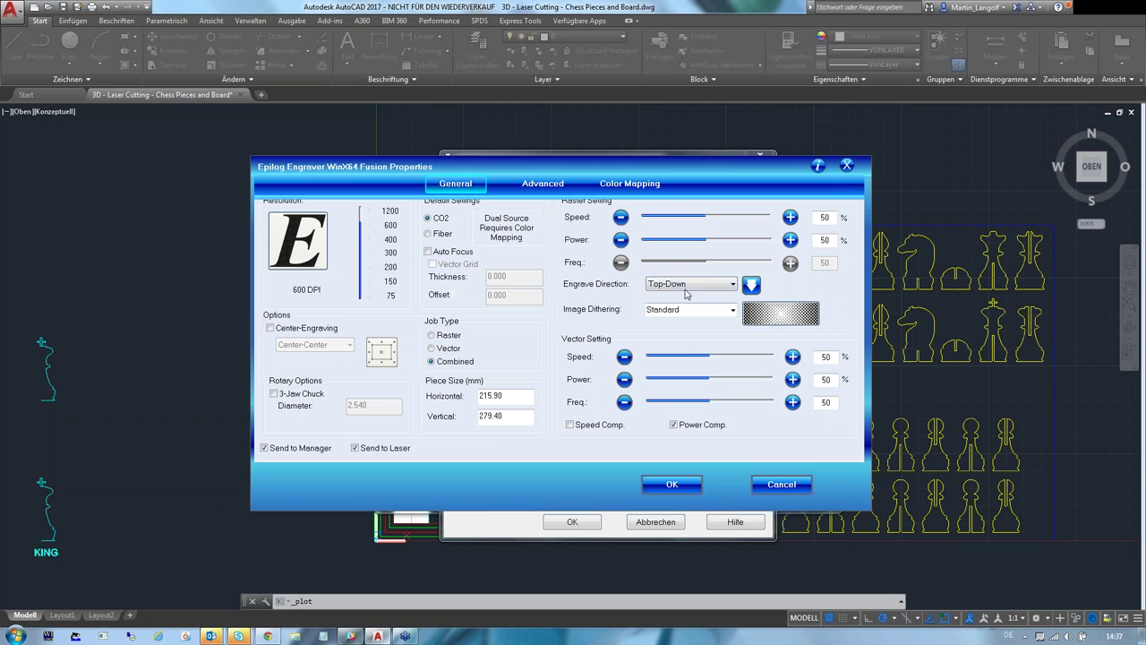
# Show the Epilog Engraver's Advanced settings: raster type, language and saved configurations.
pyautogui.click(542, 185)
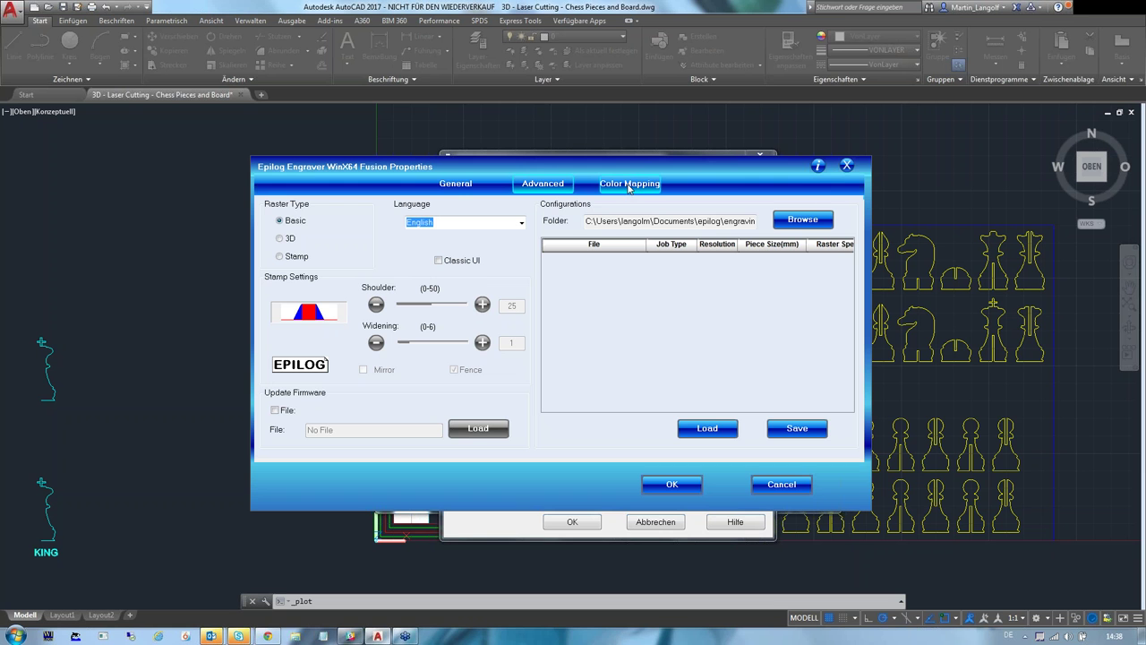
# Display the Color Mapping table of six colours at 50% speed, 50% power, frequency 50.
pyautogui.click(630, 187)
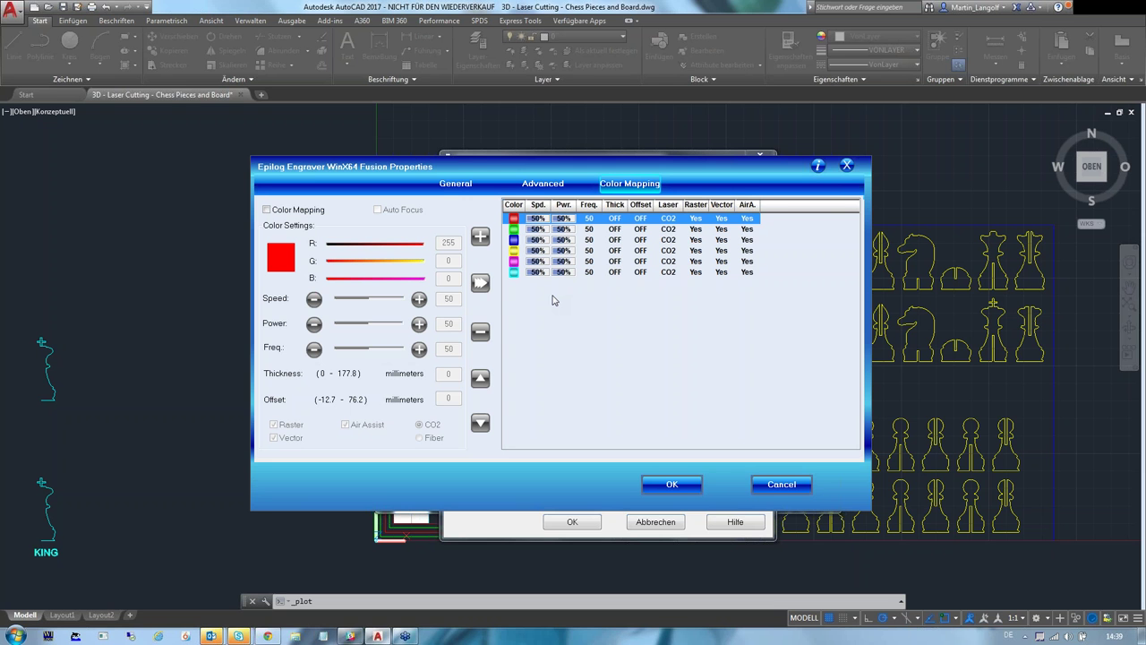
pyautogui.moveTo(556, 167); pyautogui.dragTo(502, 185)
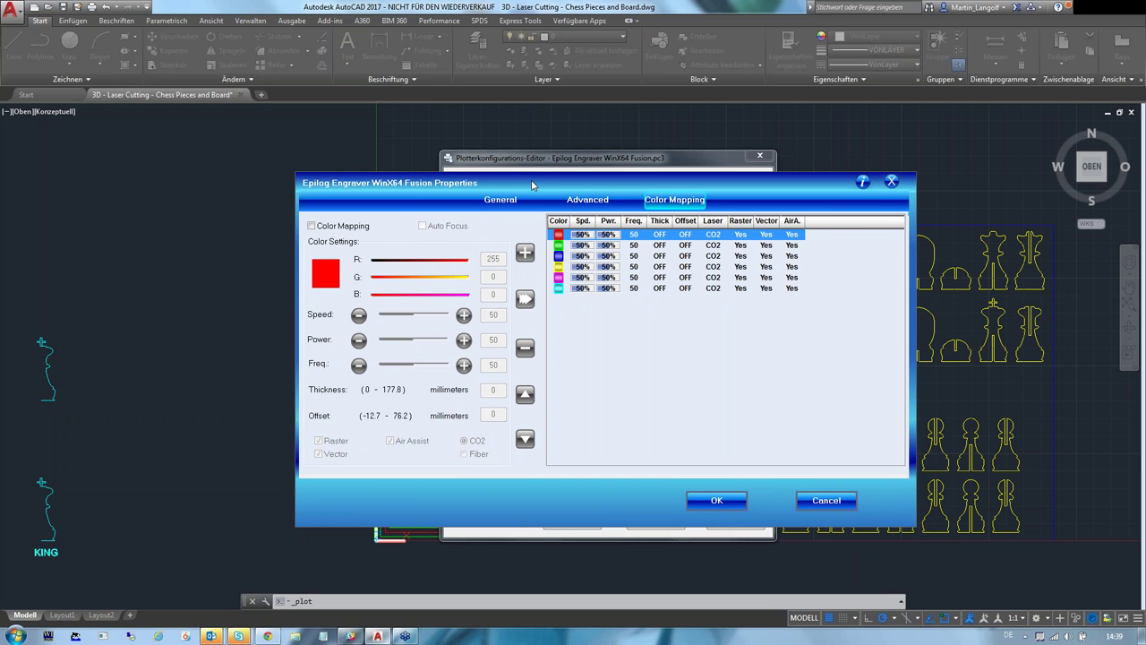
pyautogui.moveTo(532, 186); pyautogui.dragTo(527, 183)
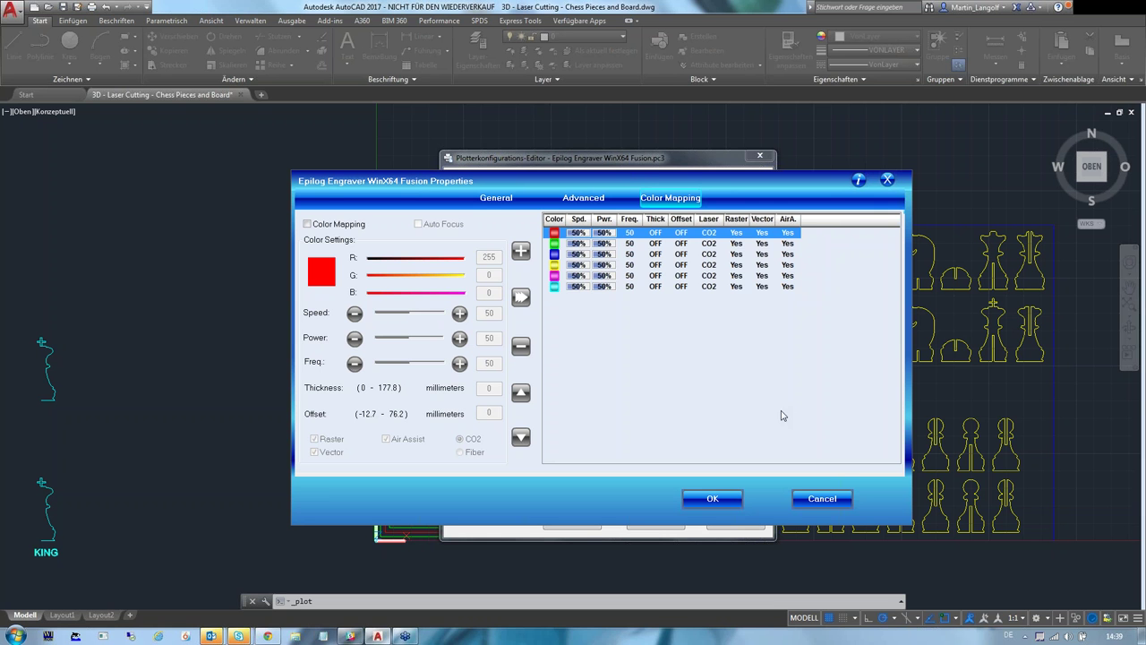
# Confirm the Epilog properties and Plotter Configuration Editor, applying changes to the current plot only.
pyautogui.click(710, 500)
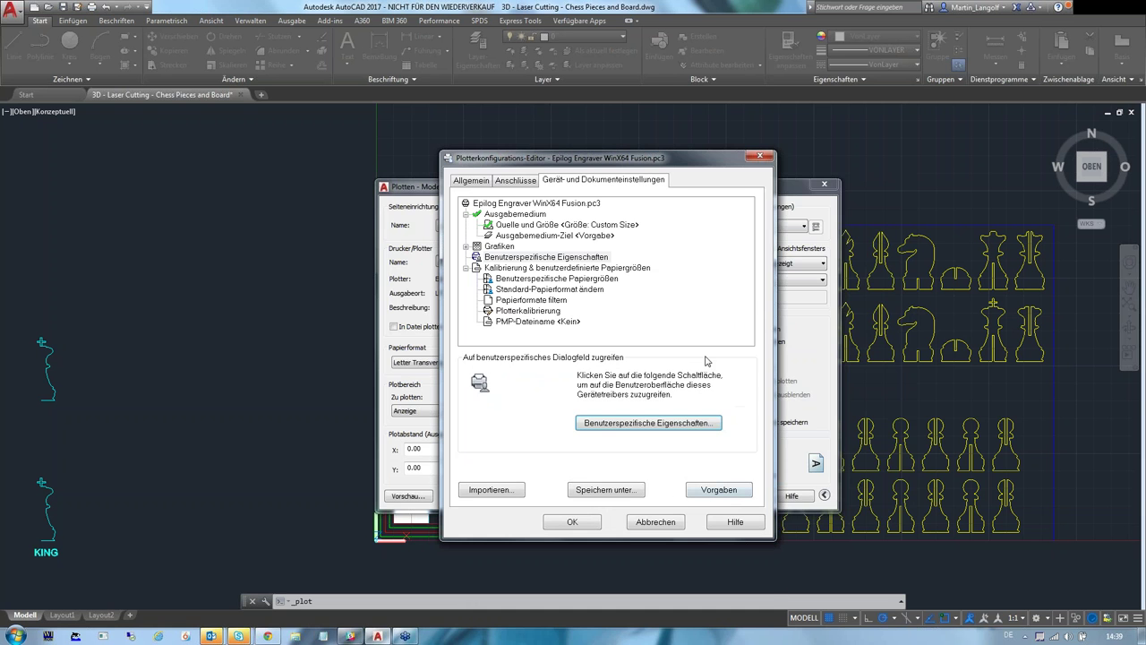
pyautogui.click(491, 258)
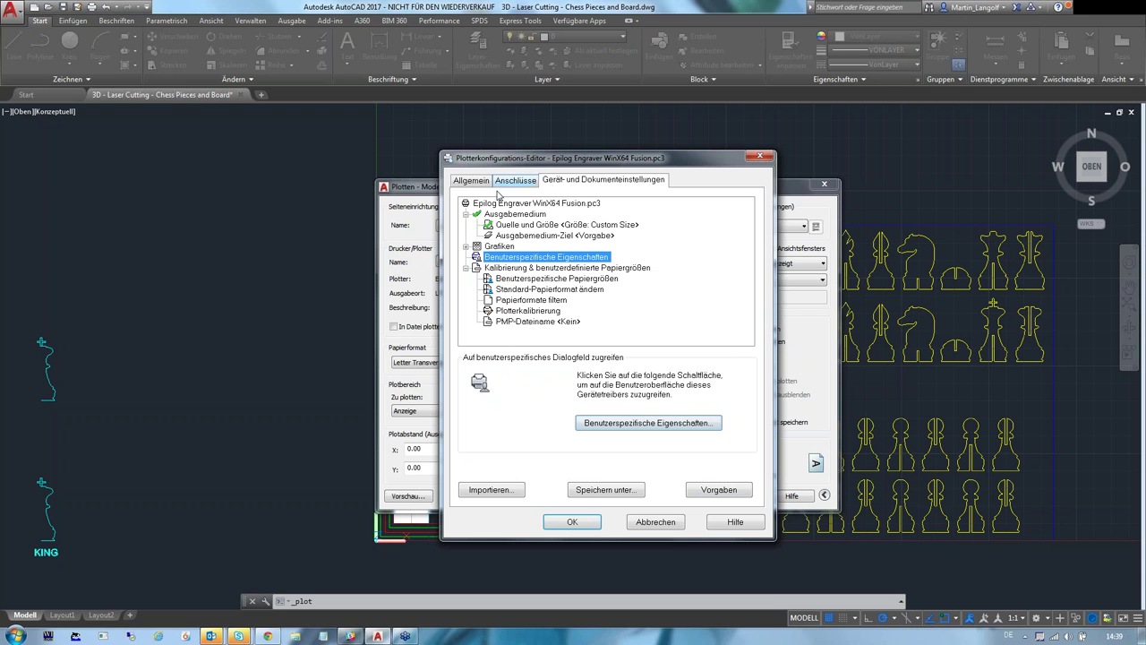
pyautogui.click(572, 522)
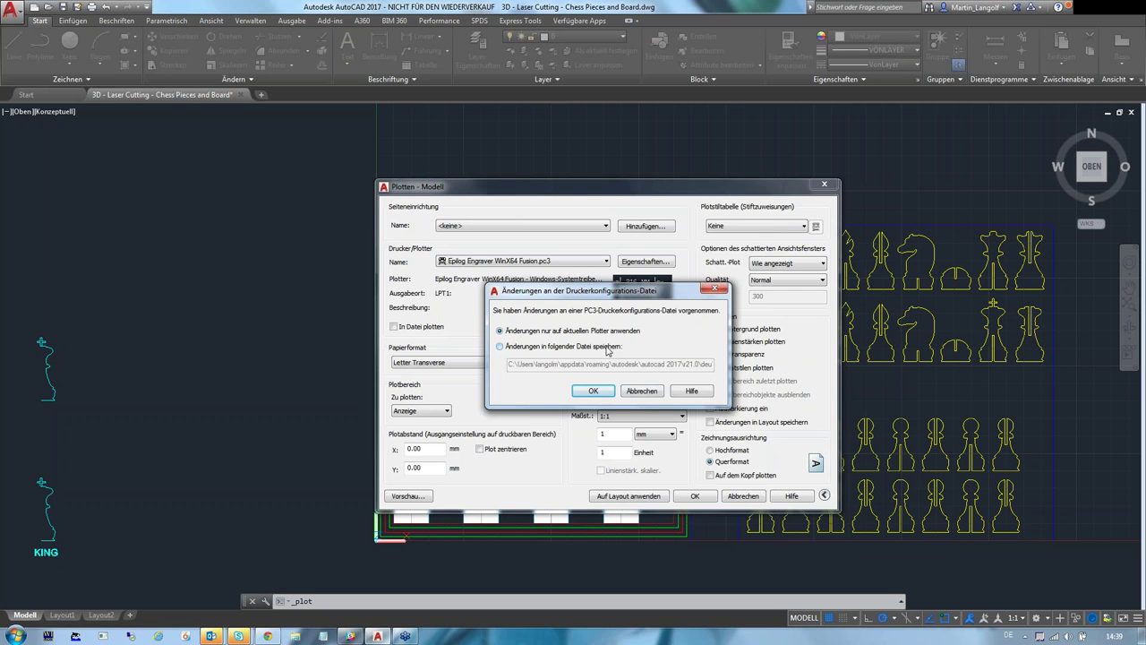
pyautogui.click(594, 392)
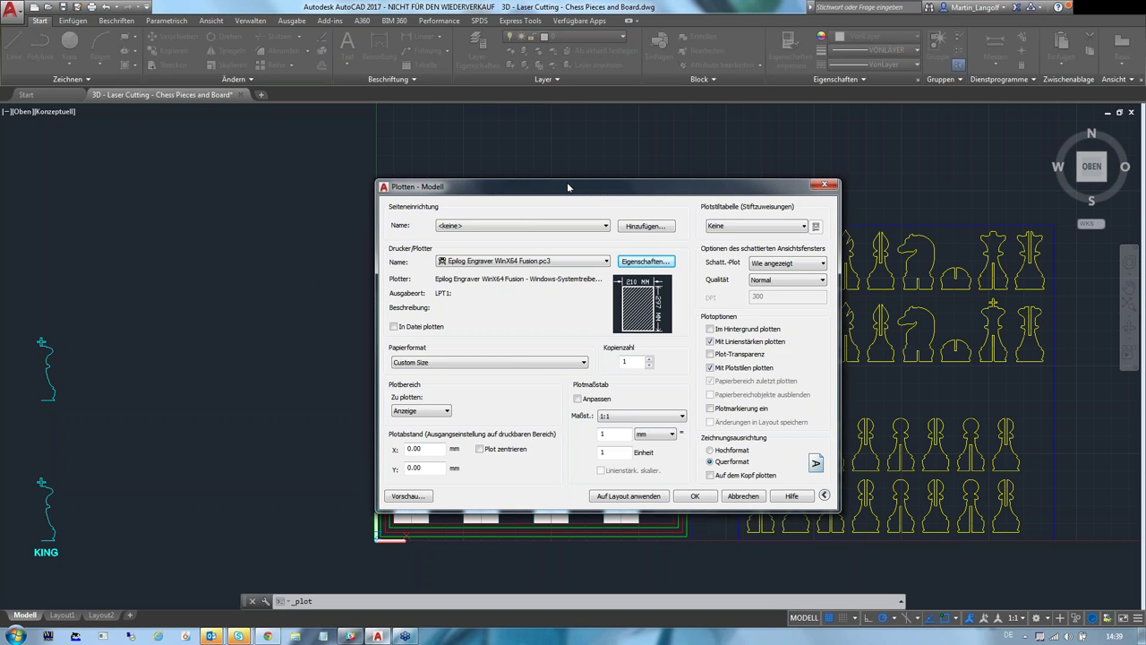
pyautogui.moveTo(560, 182); pyautogui.dragTo(545, 167)
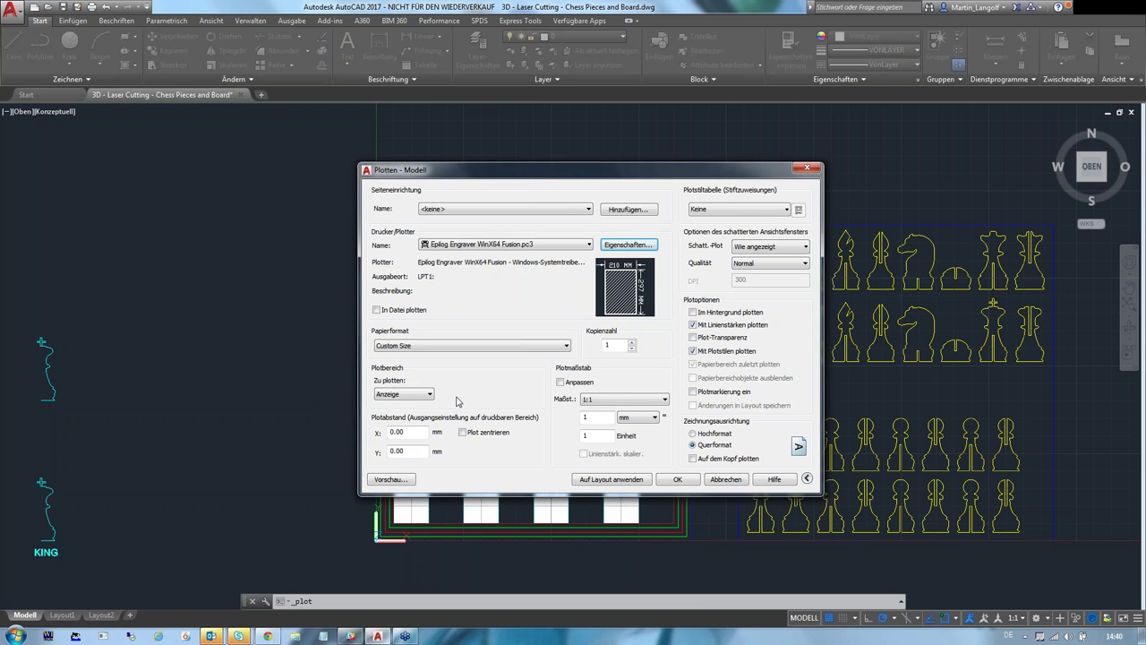
# Open the 'Zu plotten' plot-area list showing Anzeige, Fenster, Grenzen and Limiten.
pyautogui.moveTo(422, 410)
pyautogui.click(420, 398)
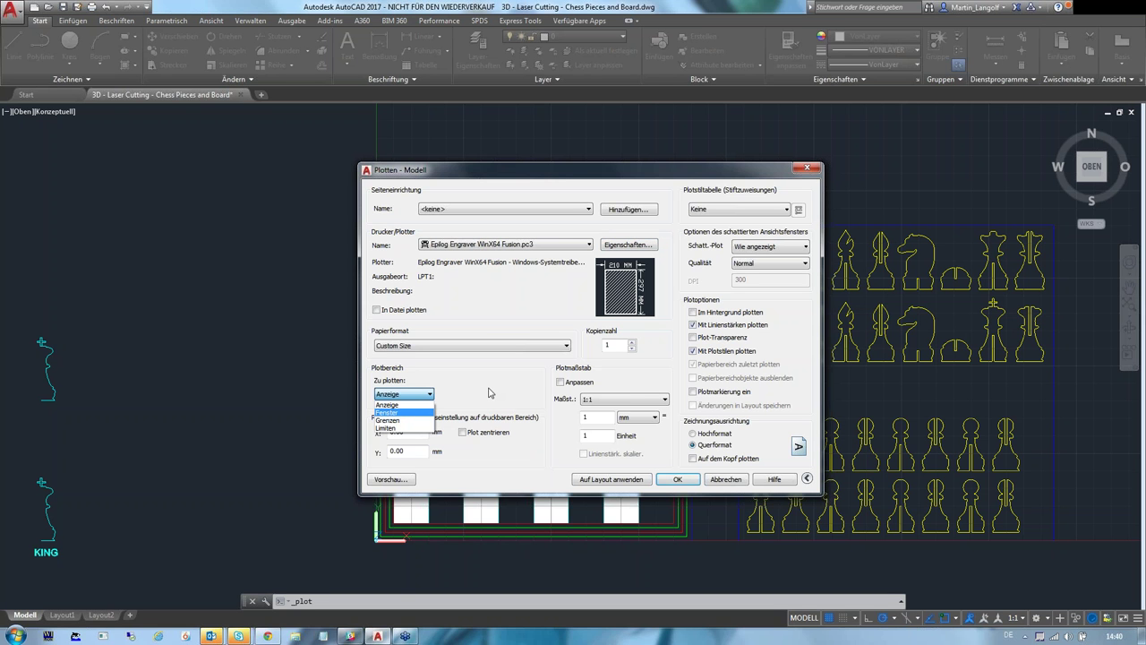
# Leave the plot area on Anzeige and switch over to Windows Explorer.
pyautogui.click(491, 392)
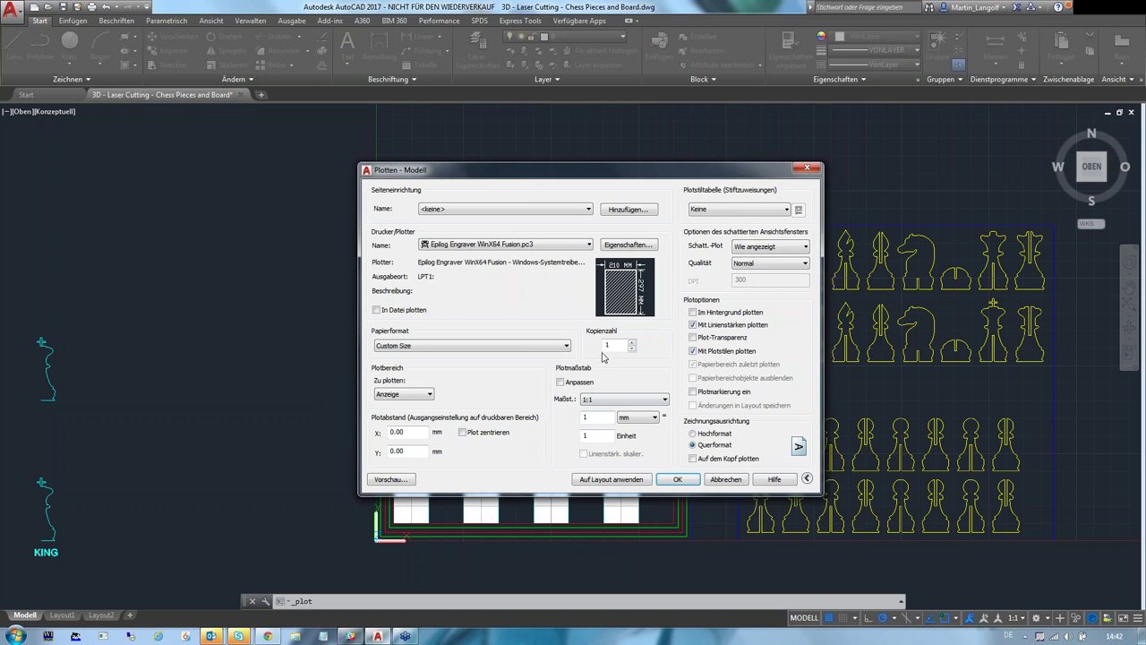
pyautogui.click(296, 636)
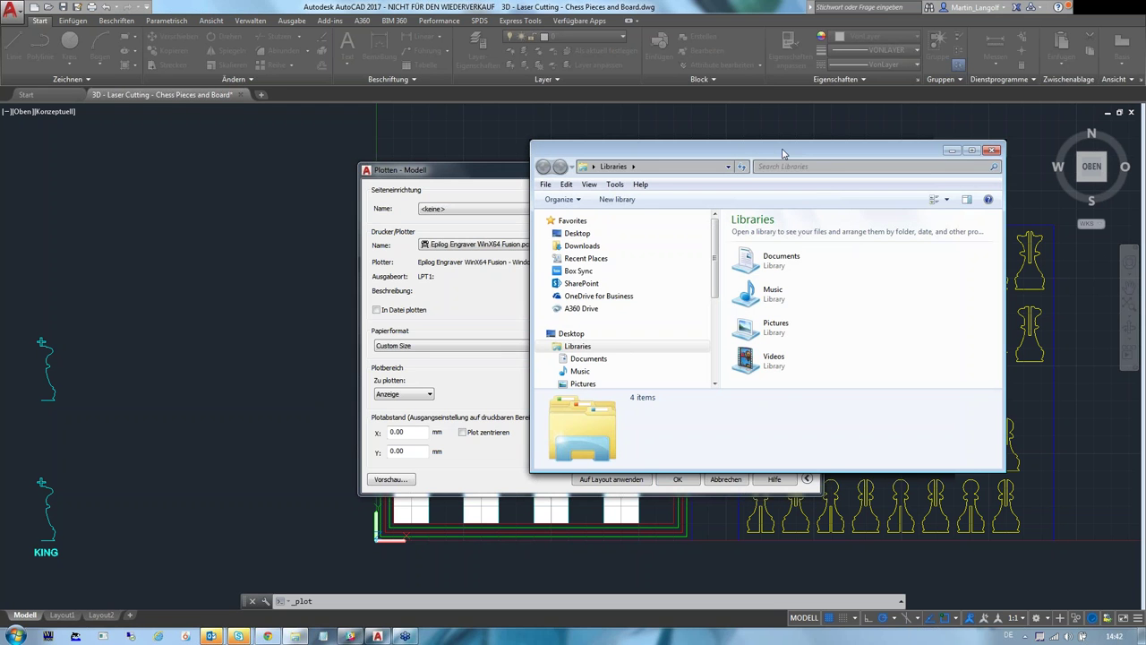
# Browse to D: > AutoCAD Webinare > MARCH, then return to the laser-cut plywood photo slide.
pyautogui.moveTo(788, 149); pyautogui.dragTo(498, 162)
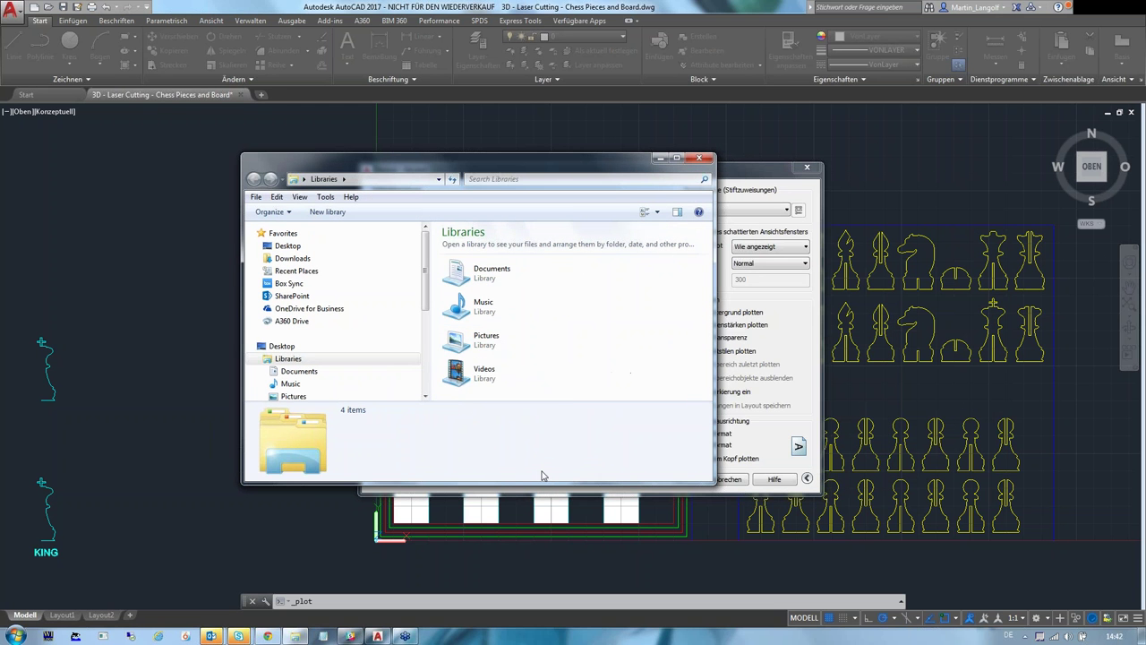
pyautogui.moveTo(566, 170); pyautogui.dragTo(613, 157)
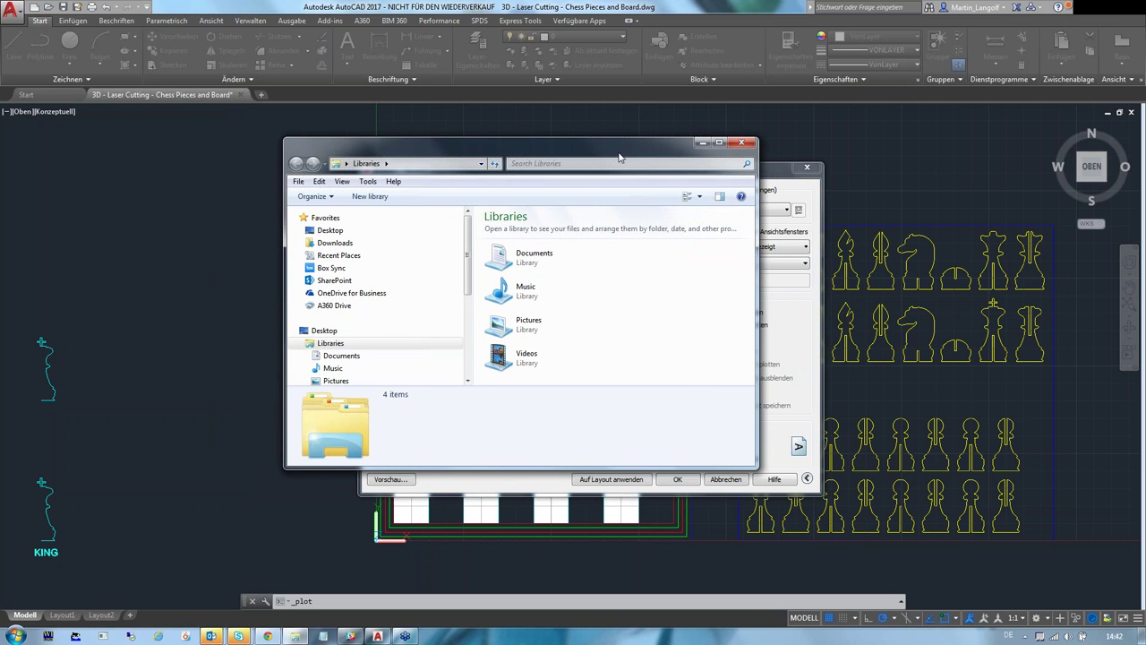
pyautogui.moveTo(468, 286); pyautogui.dragTo(467, 336)
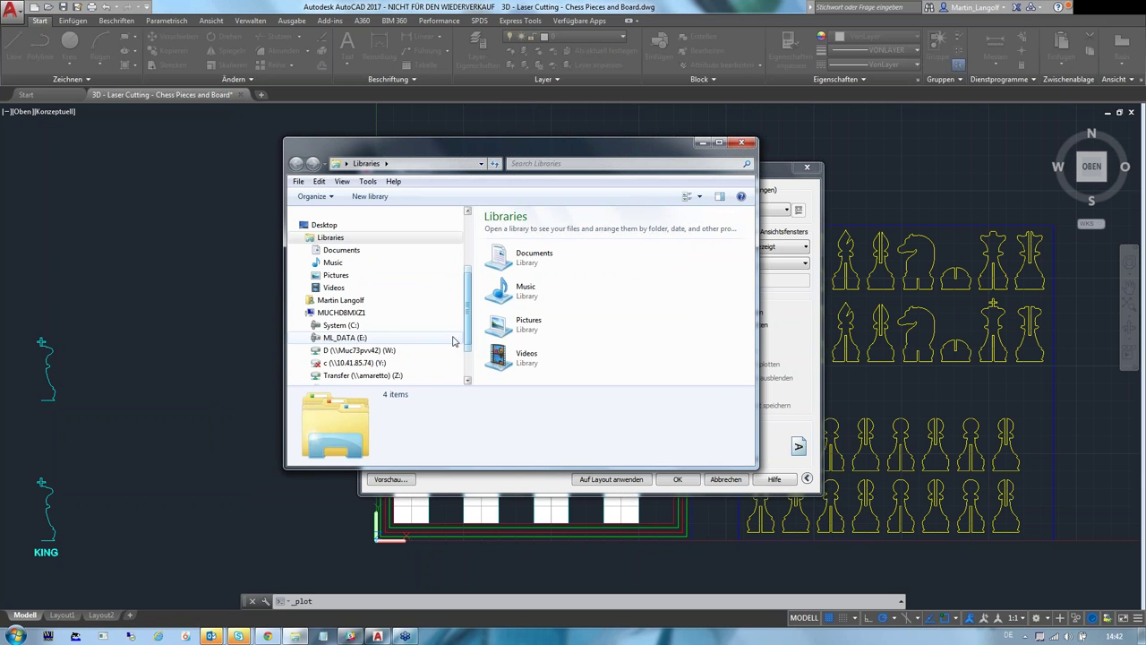
pyautogui.click(348, 352)
pyautogui.click(546, 346)
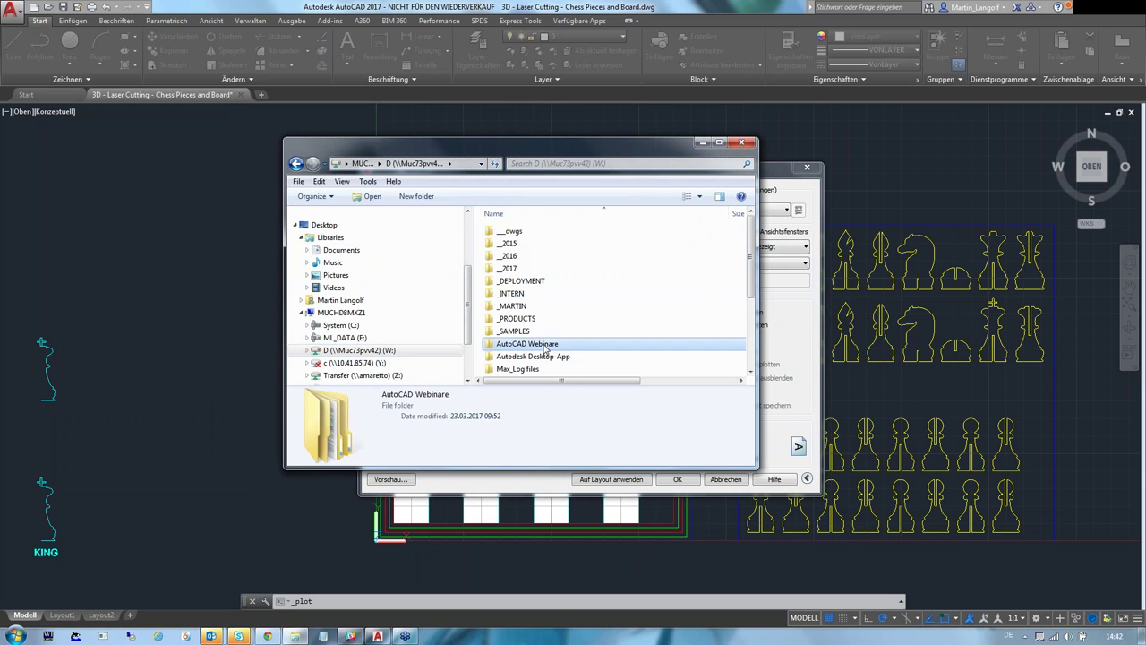
pyautogui.doubleClick(545, 345)
pyautogui.doubleClick(506, 244)
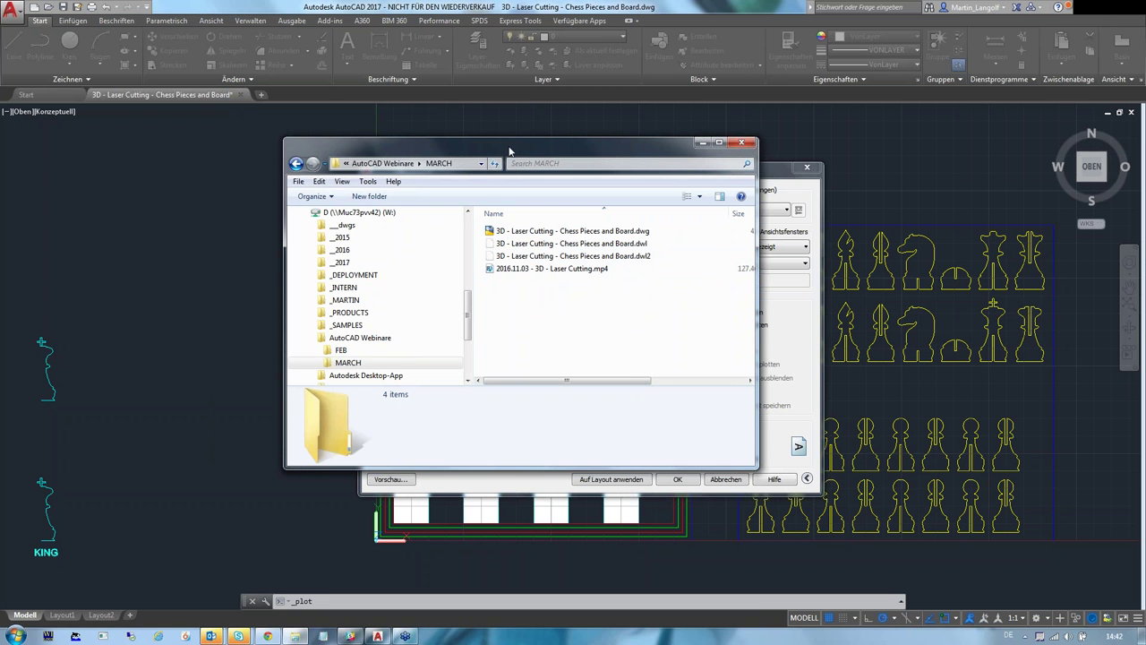
pyautogui.moveTo(514, 150)
pyautogui.mouseDown()
pyautogui.moveTo(582, 190)
pyautogui.moveTo(596, 183)
pyautogui.mouseUp()
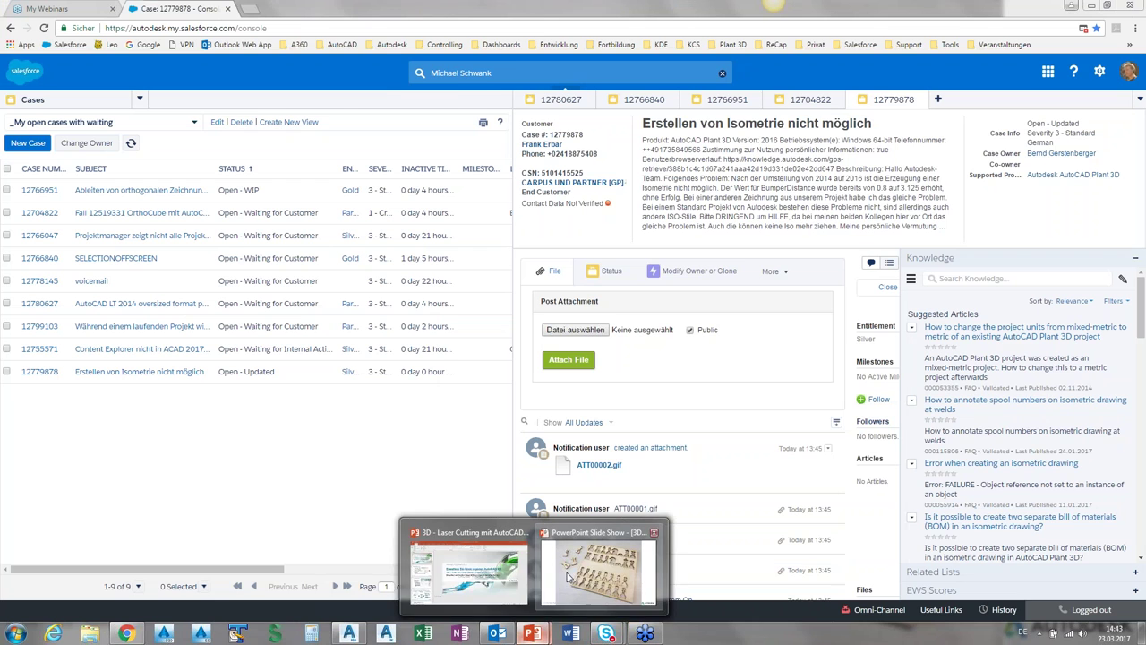
pyautogui.moveTo(211, 636)
pyautogui.click(561, 583)
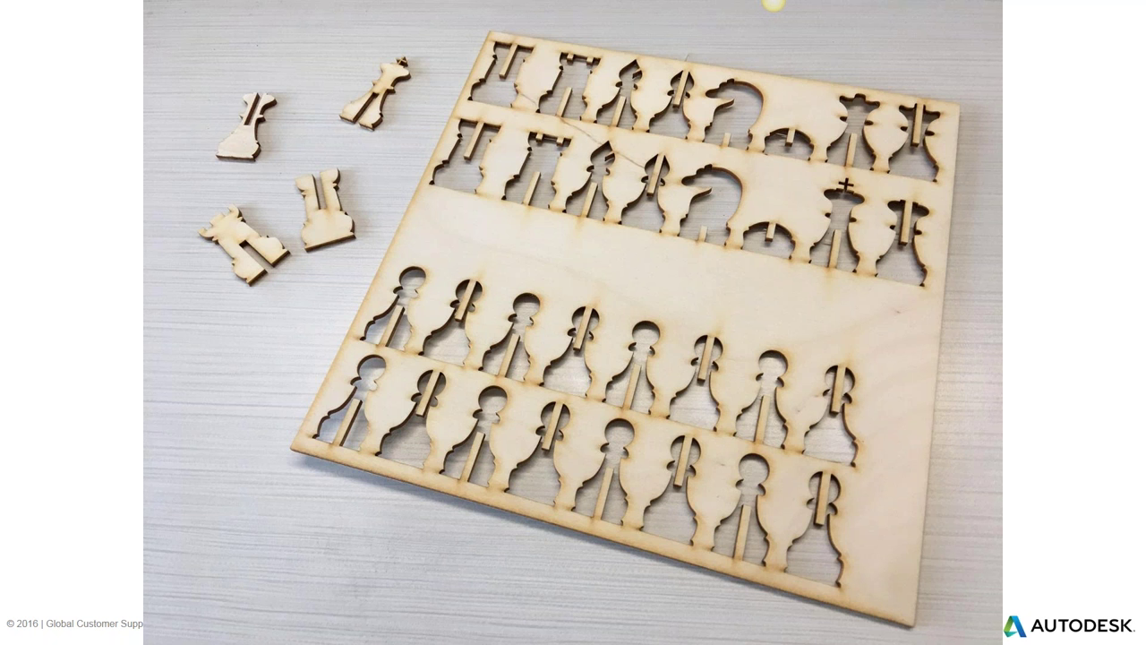
# Advance three slides to the assembled laser-cut chess set on the frosted acrylic board.
pyautogui.press('Right')
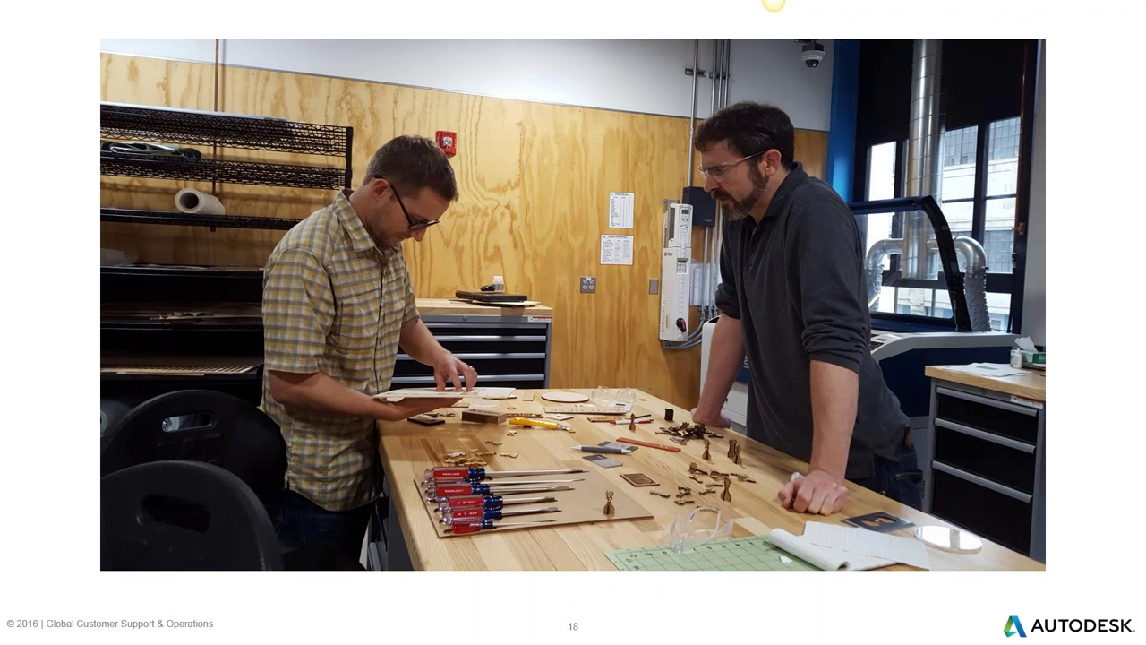
pyautogui.press('Right')
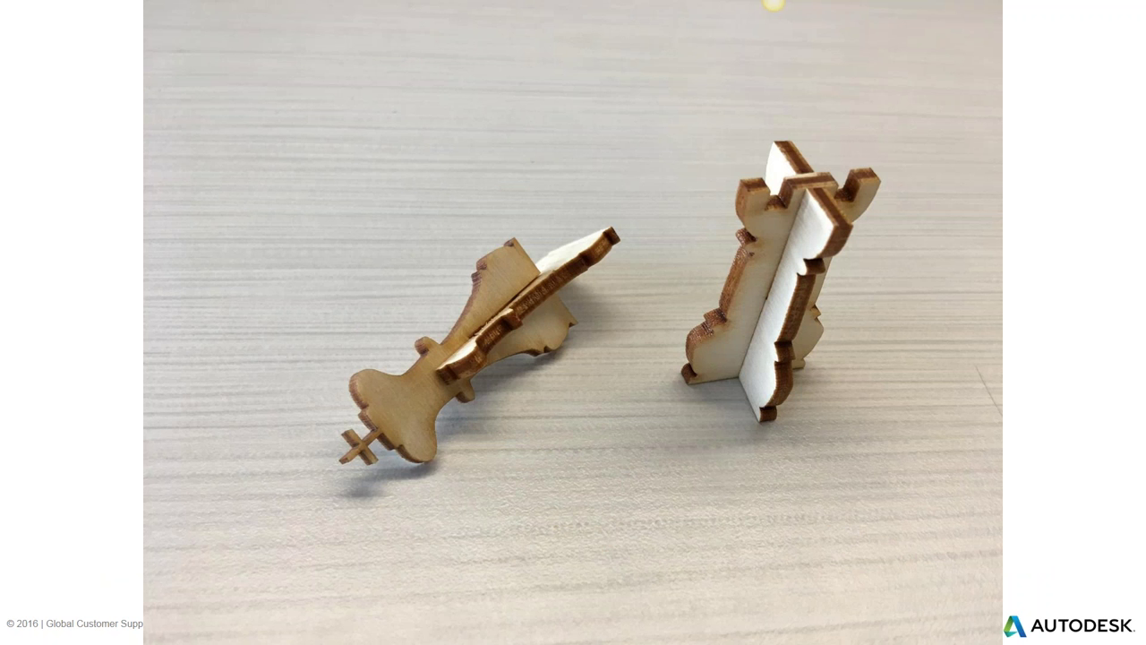
pyautogui.press('Right')
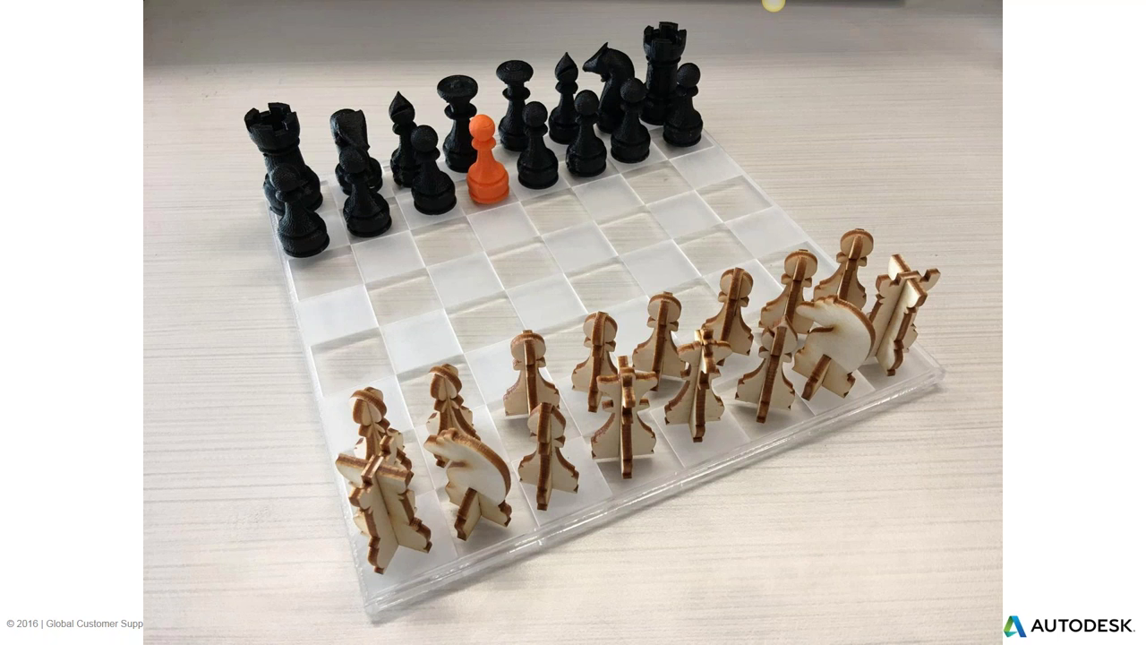
# Advance to the Zusätzliche Quellen slide and open the downloaded slomo.mp4 from the browser.
pyautogui.press('Right')
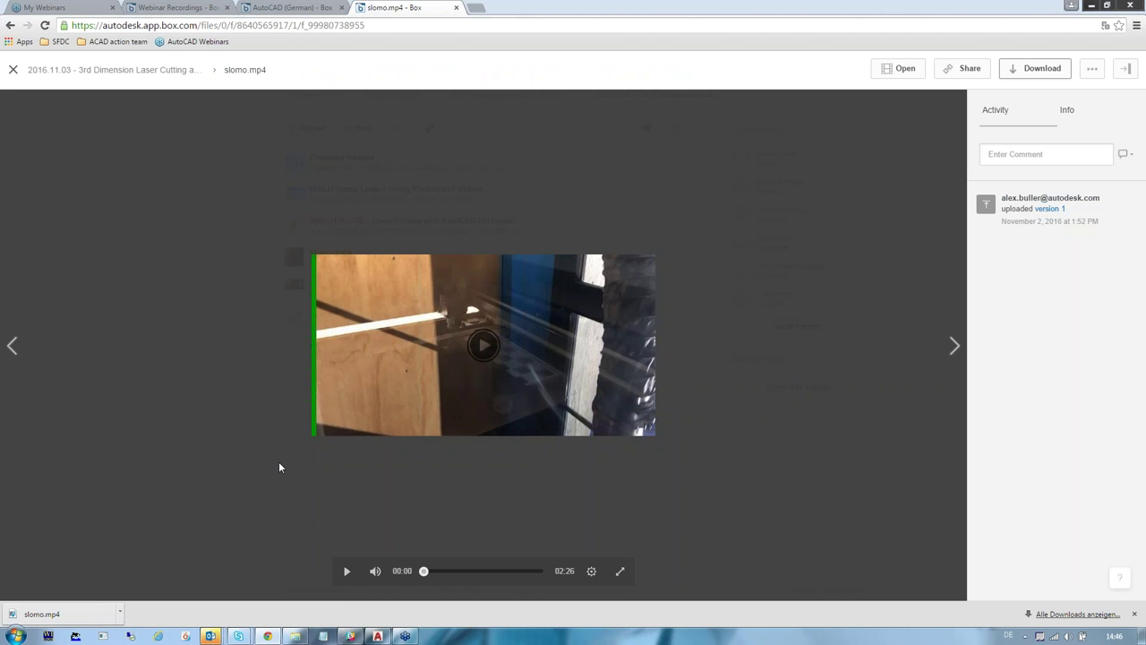
pyautogui.click(35, 614)
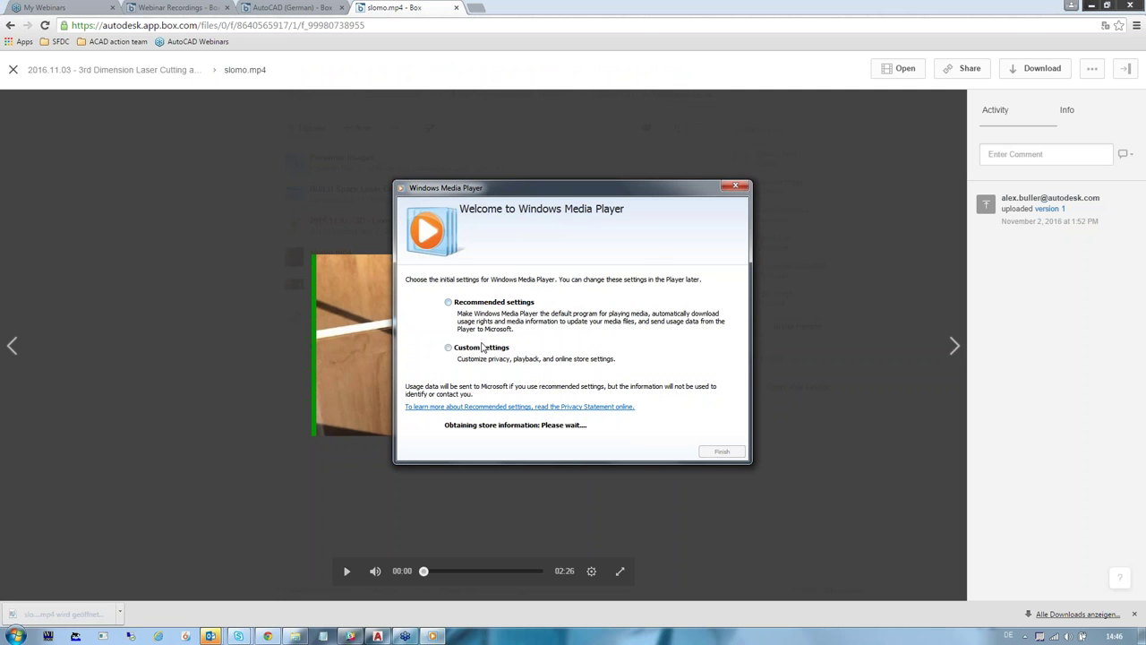
# Complete Media Player setup with custom settings, default player and no store, then maximize it.
pyautogui.click(481, 354)
pyautogui.click(722, 451)
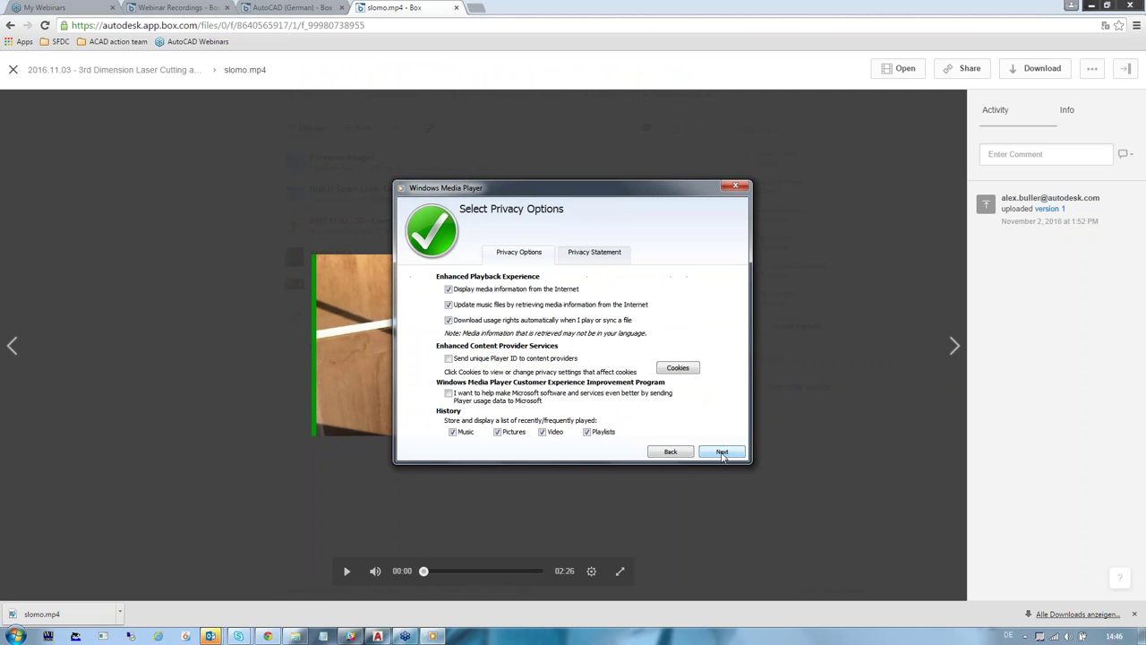
pyautogui.click(722, 453)
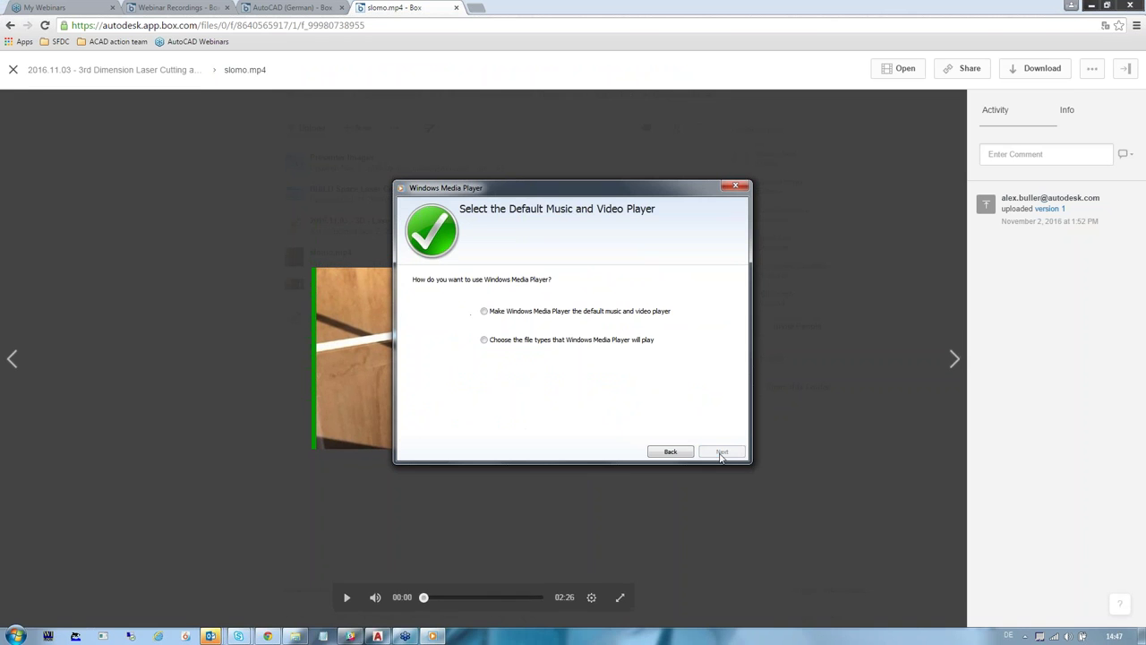
pyautogui.click(577, 316)
pyautogui.click(724, 451)
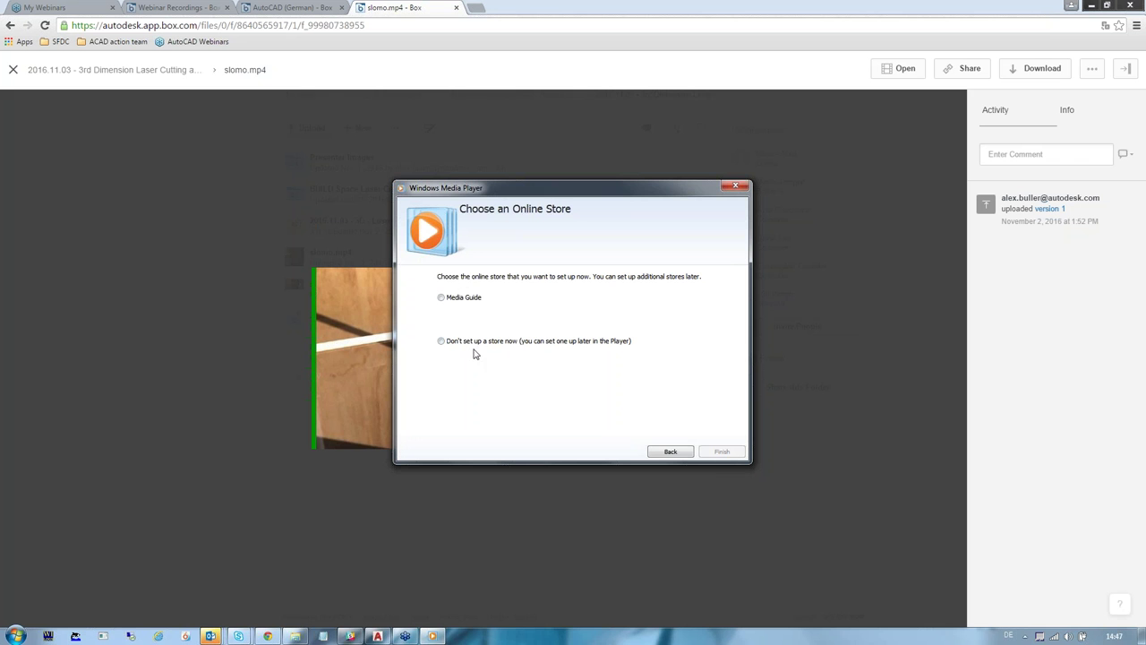
pyautogui.click(472, 346)
pyautogui.click(722, 451)
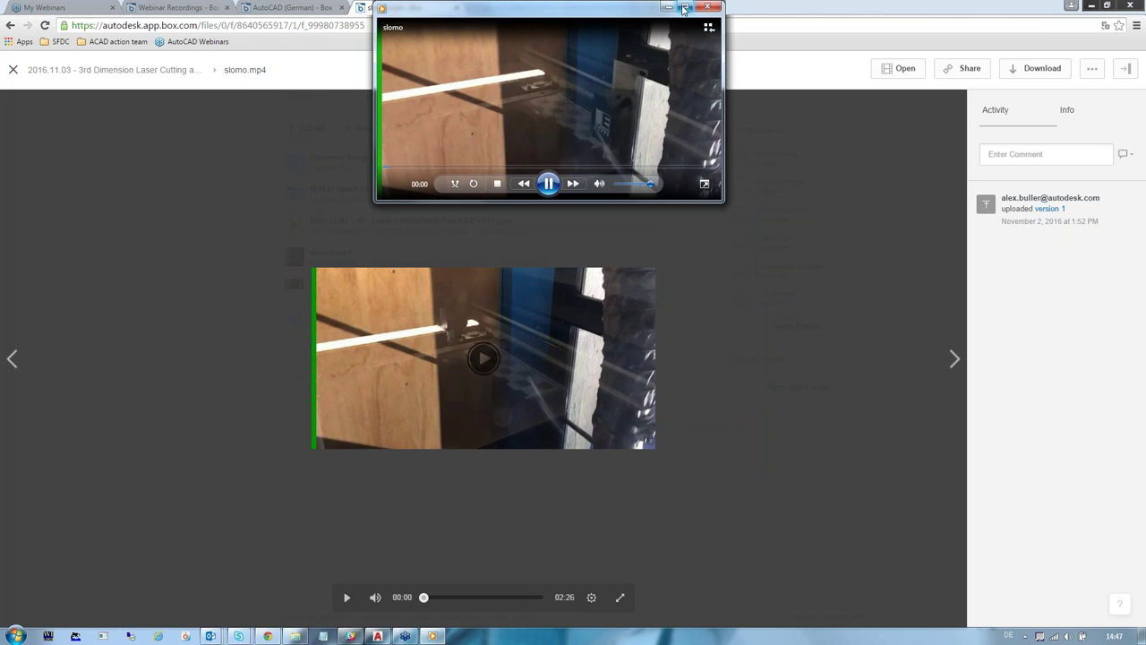
pyautogui.click(683, 9)
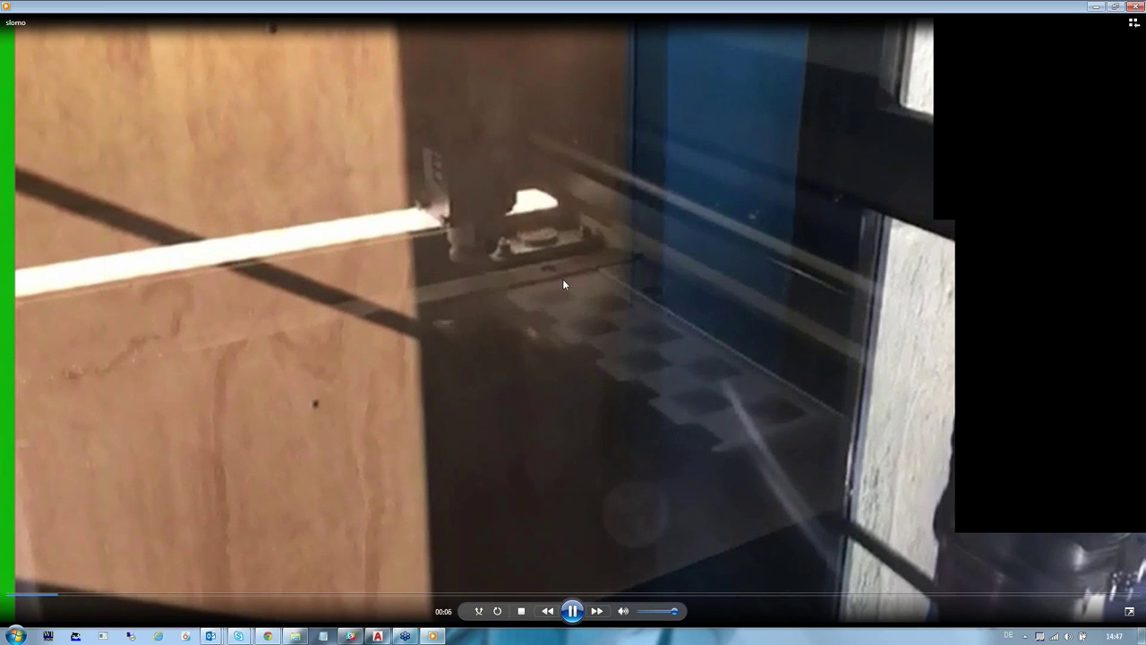
# Watch slomo.mp4 full screen until it finishes, then close Windows Media Player.
pyautogui.doubleClick(582, 334)
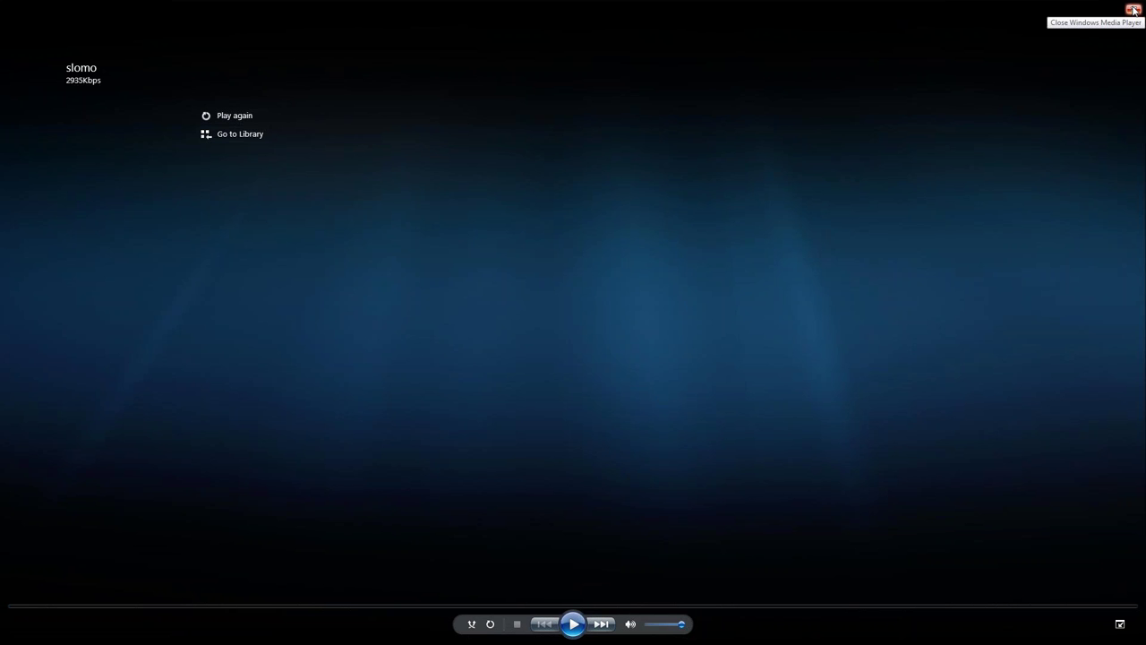
pyautogui.click(1133, 8)
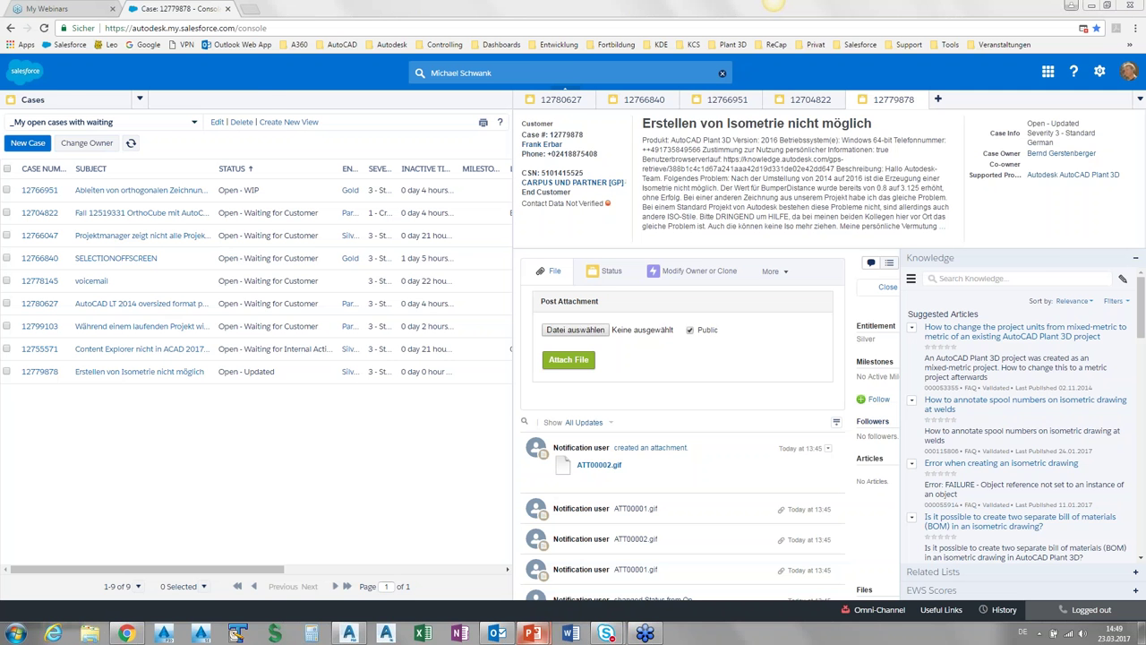
# Return from Salesforce to the slideshow and advance from the 'Vielen Dank' slide to Q&A slide 24.
pyautogui.hotkey('alt', 'Tab')
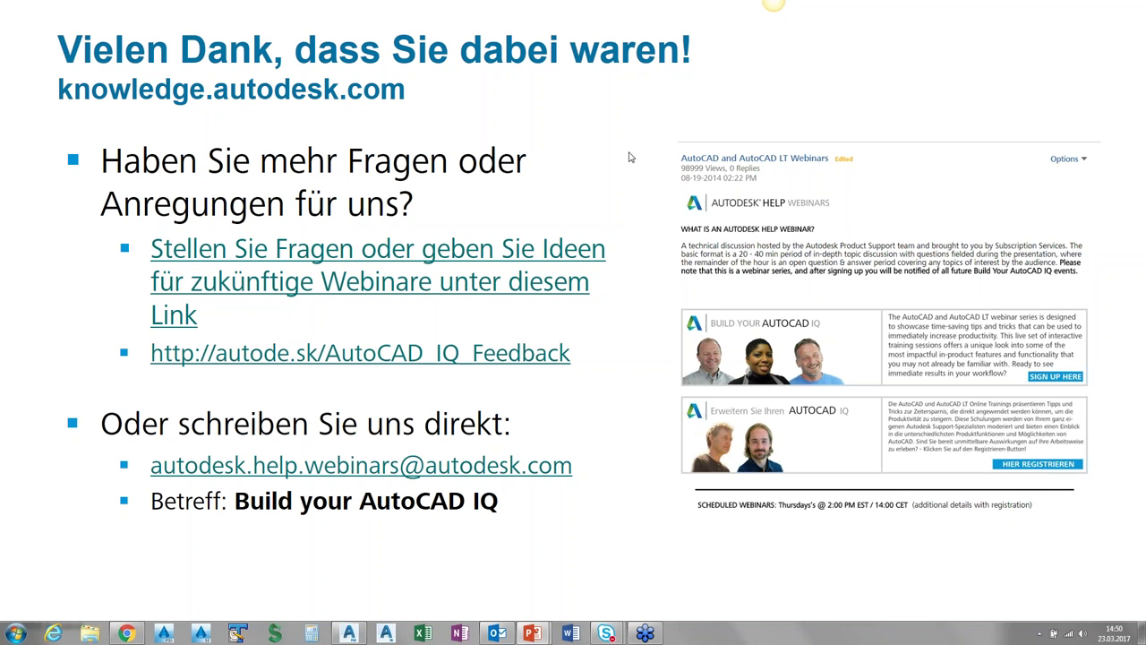
pyautogui.press('Right')
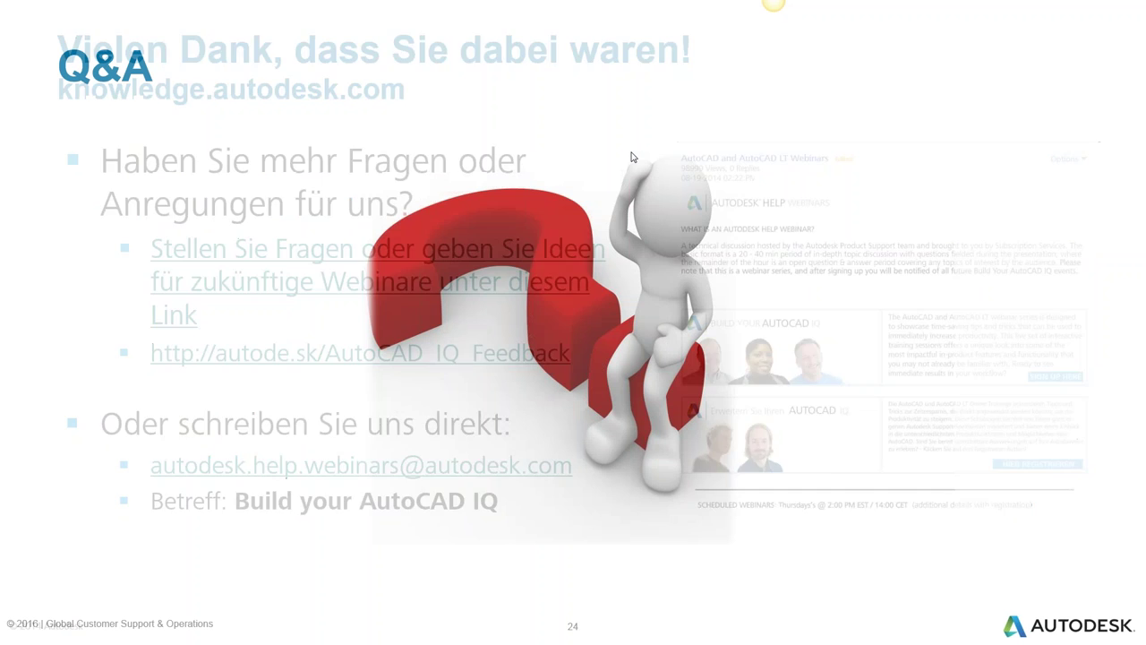